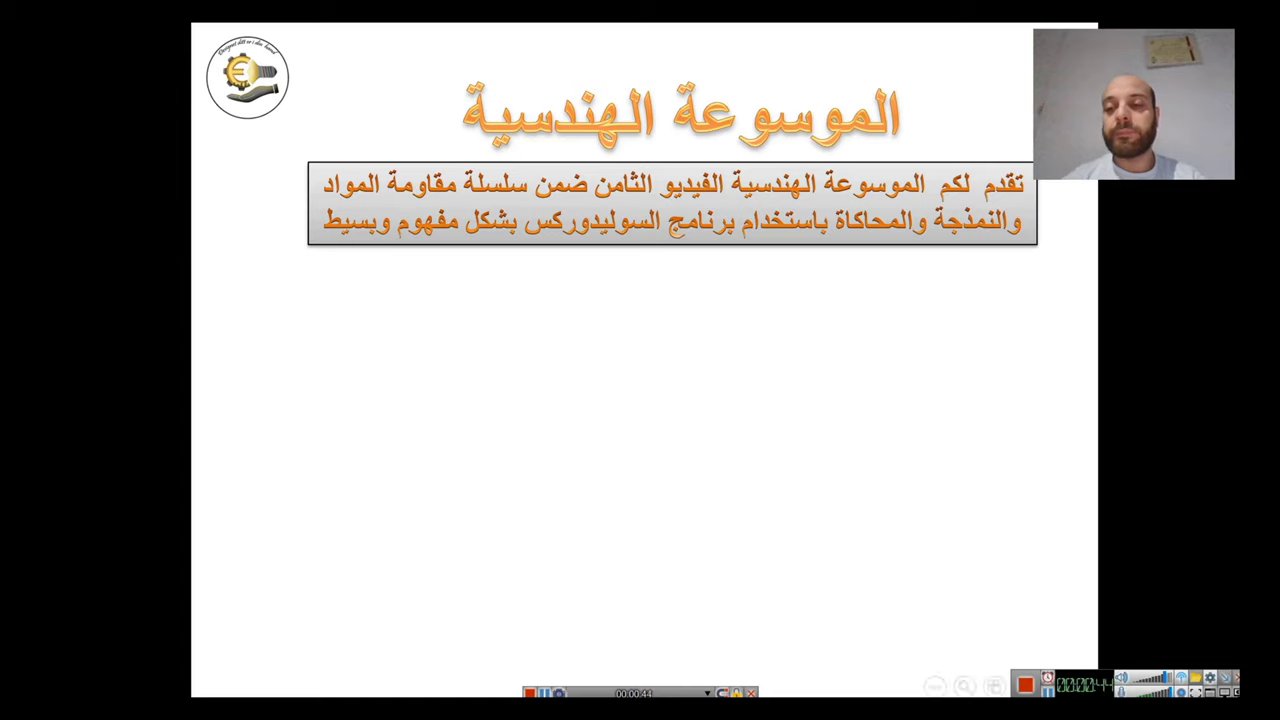
# Reveal the second introduction text box, then advance to the blank slide showing only the logo.
pyautogui.click(946, 418)
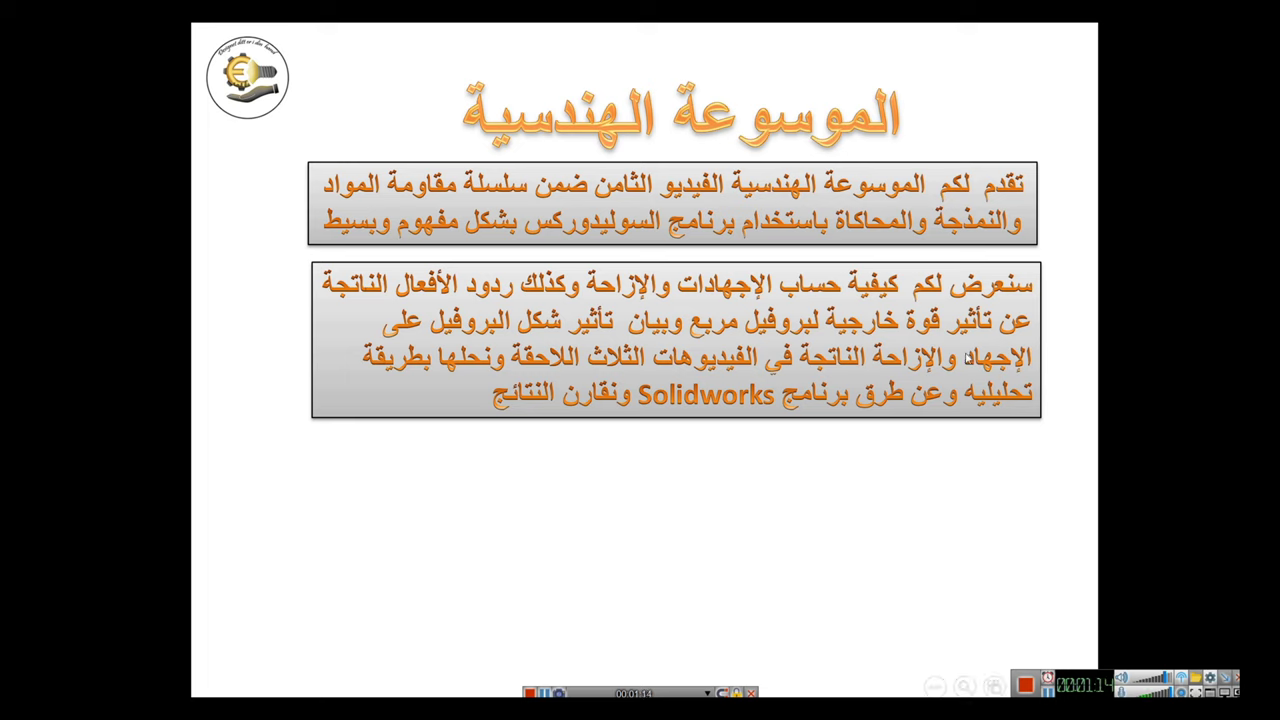
pyautogui.click(967, 358)
pyautogui.click(967, 358)
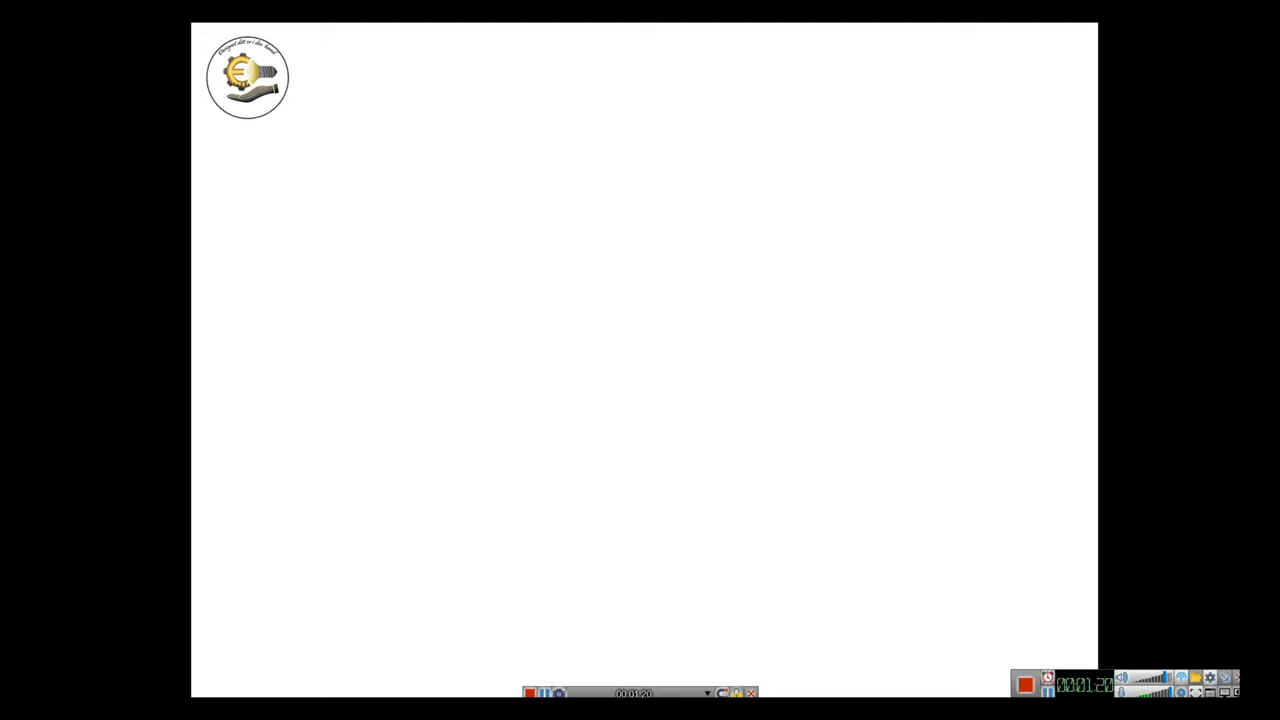
# Reveal the exercise heading, statement, material and modulus box, and beam diagram, then reach the solution slide.
pyautogui.click(983, 286)
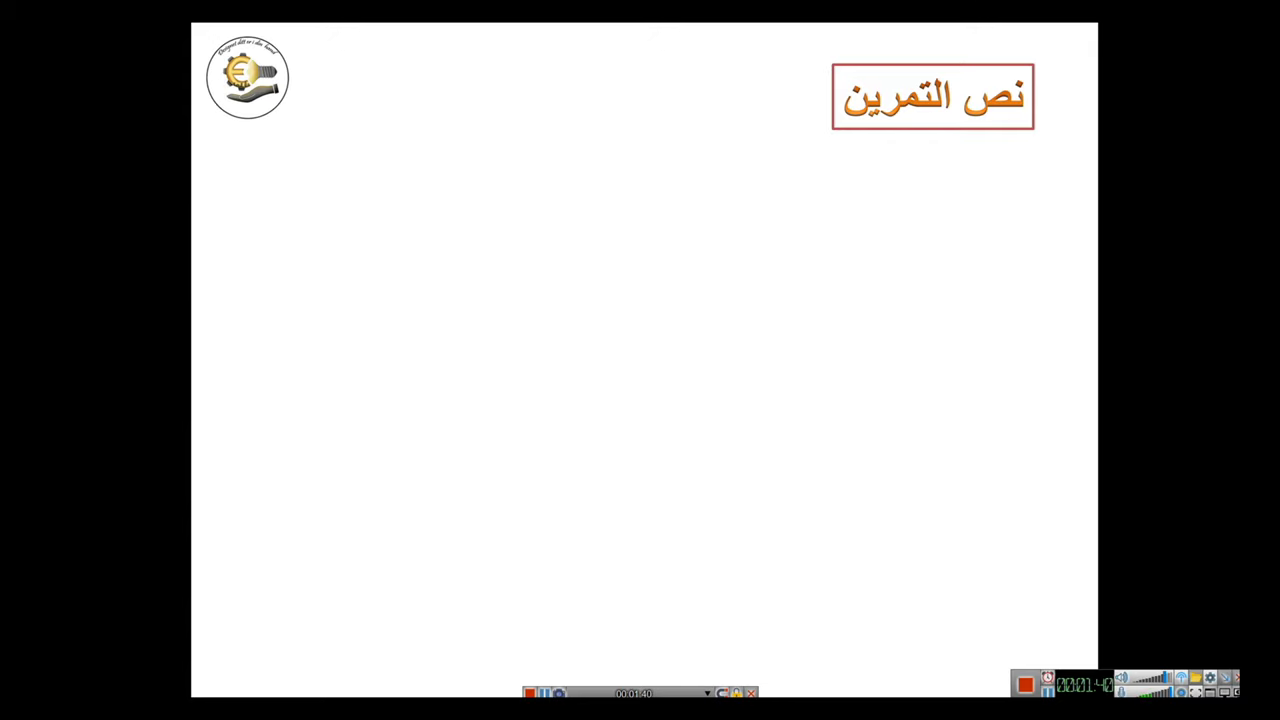
pyautogui.click(923, 233)
pyautogui.click(923, 233)
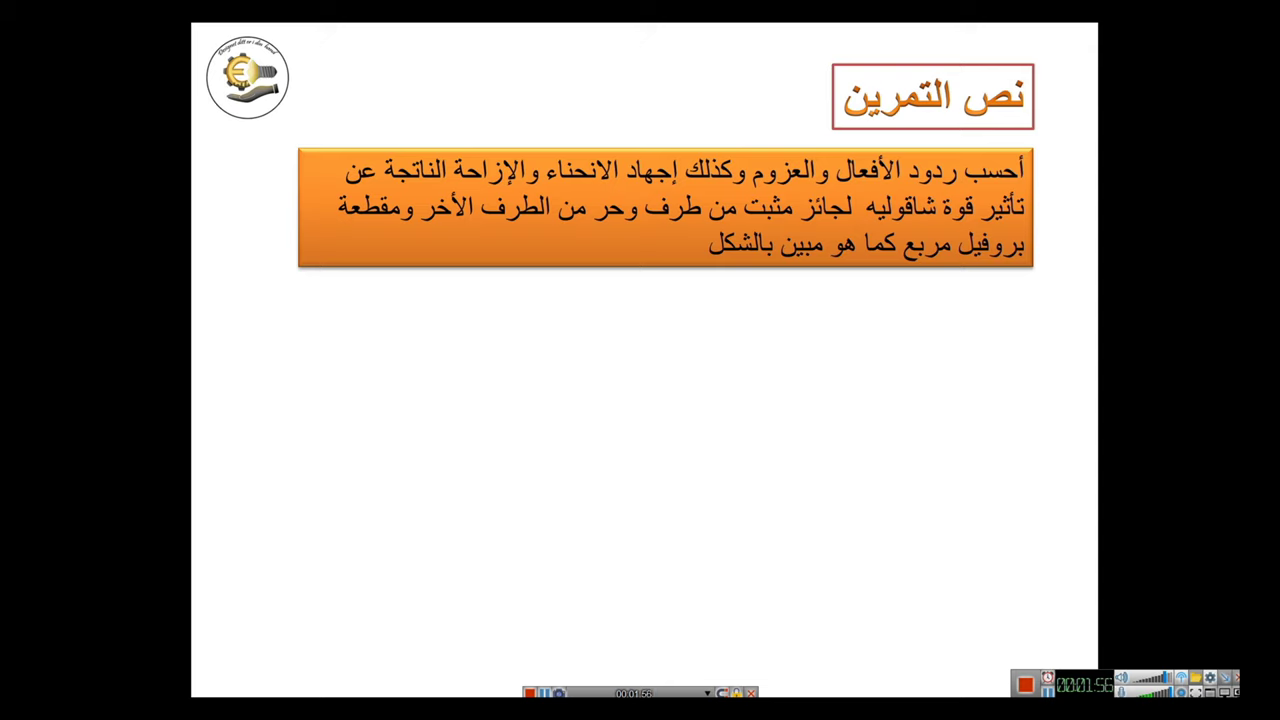
pyautogui.click(799, 284)
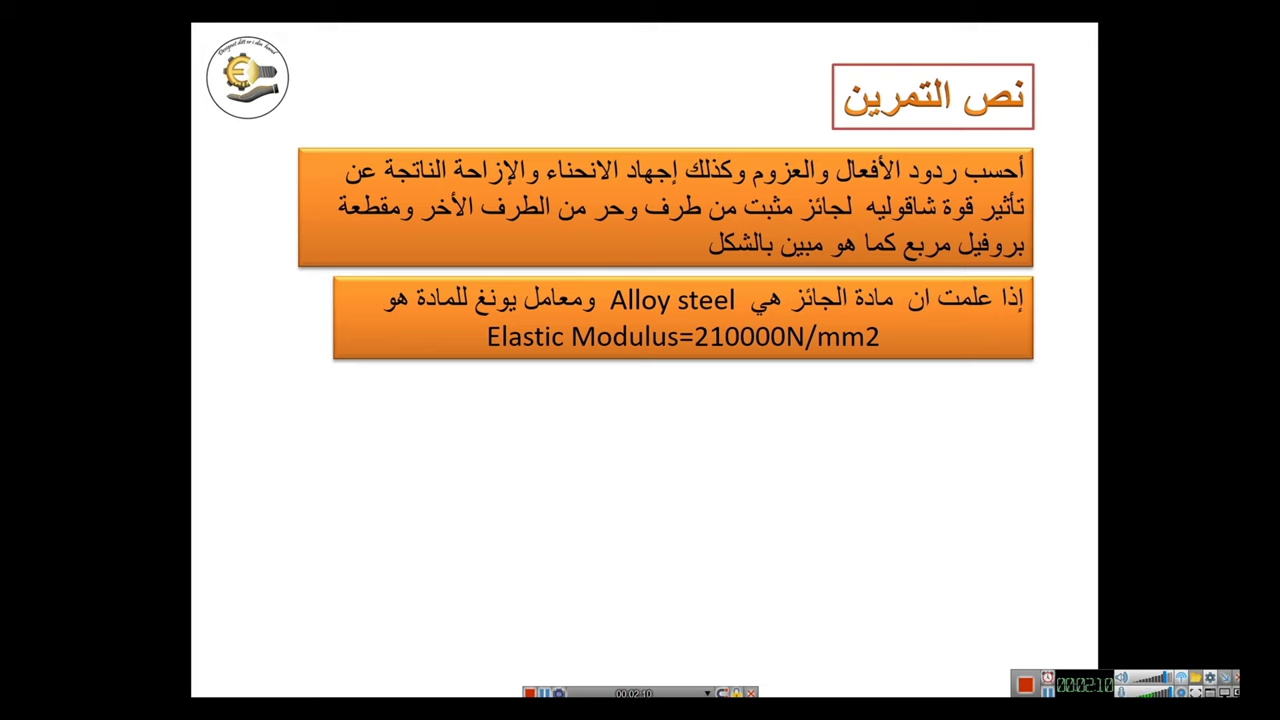
pyautogui.click(832, 370)
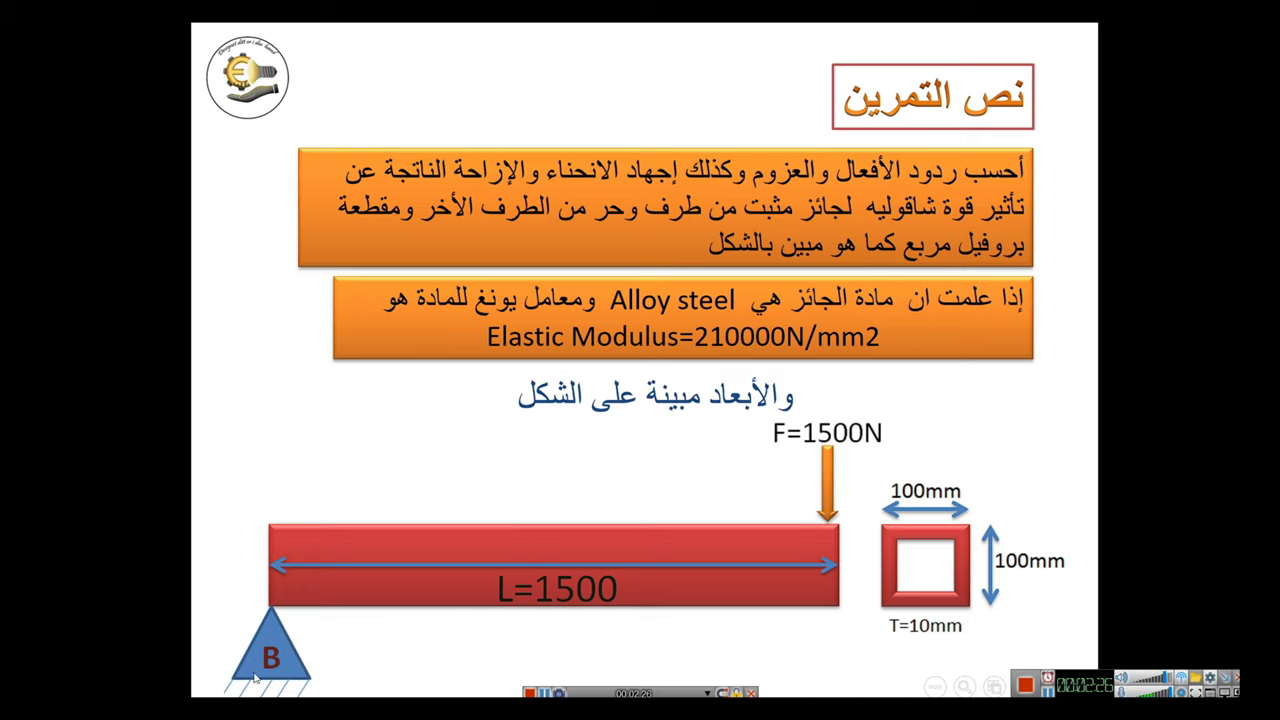
pyautogui.click(640, 503)
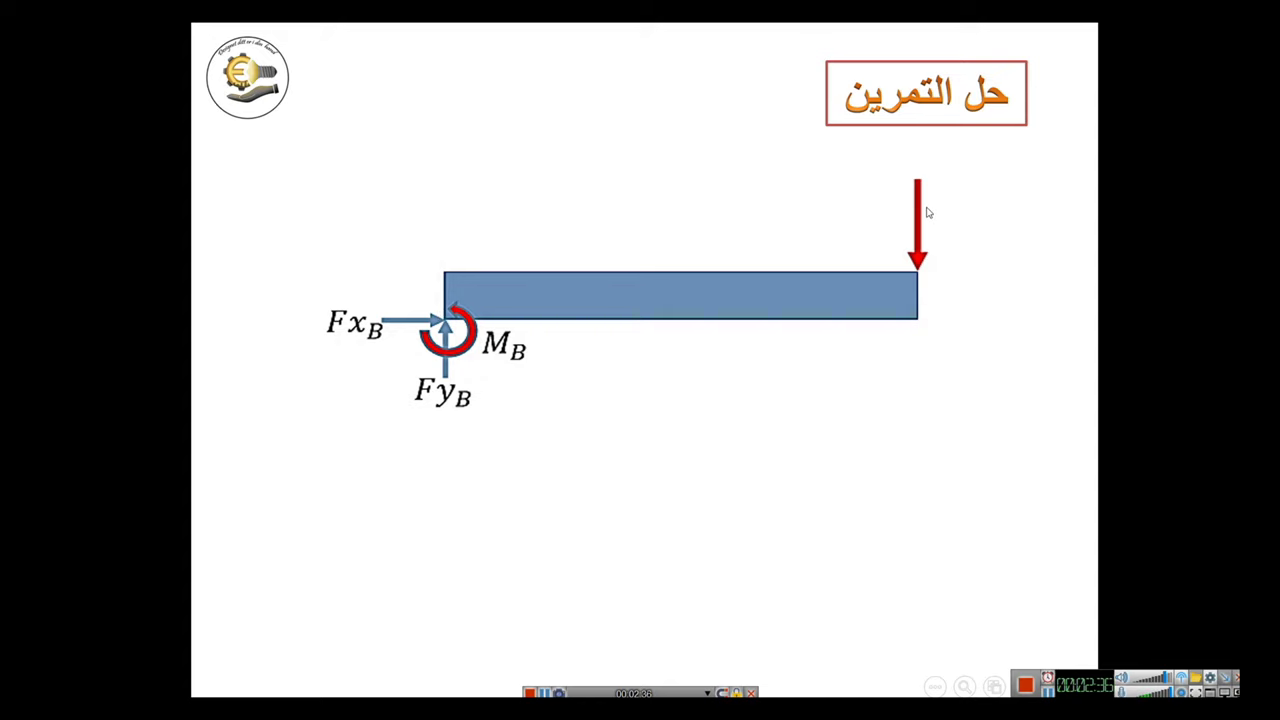
# Show the 1500N load and ∑Fx = 0 giving Fx_B = 0, then reach the ΣFy slide.
pyautogui.click(779, 229)
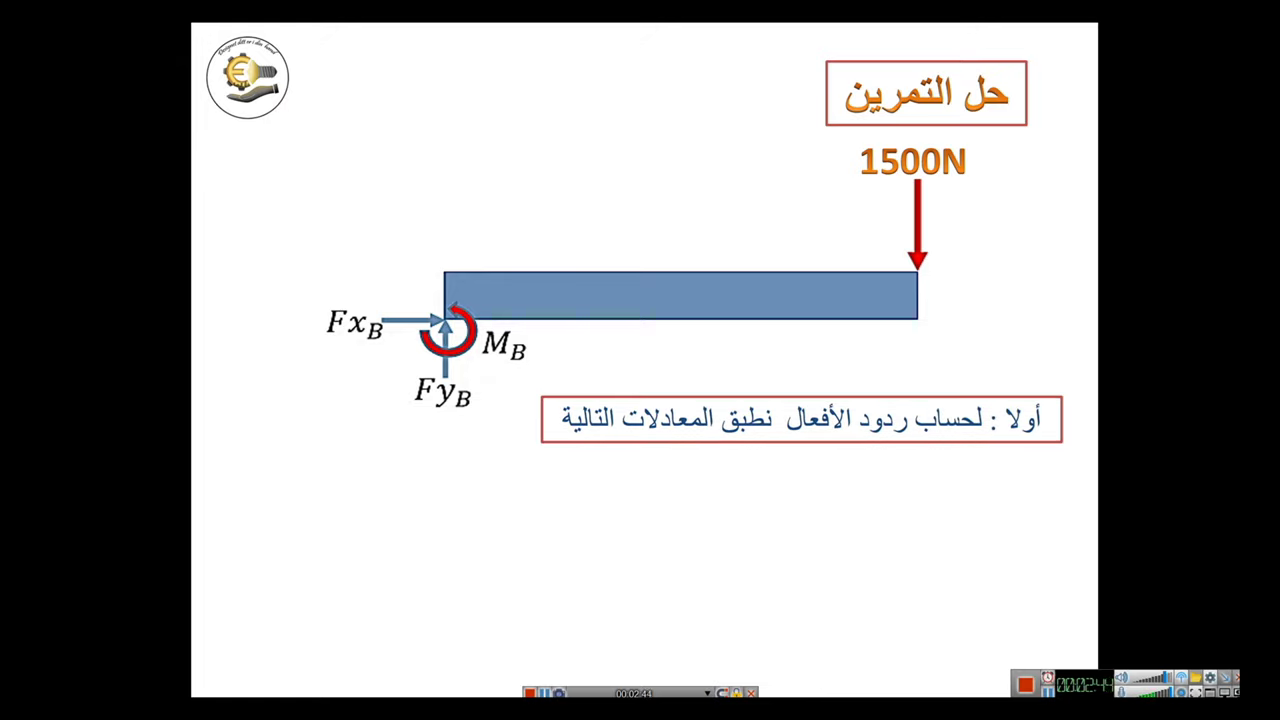
pyautogui.press('Right')
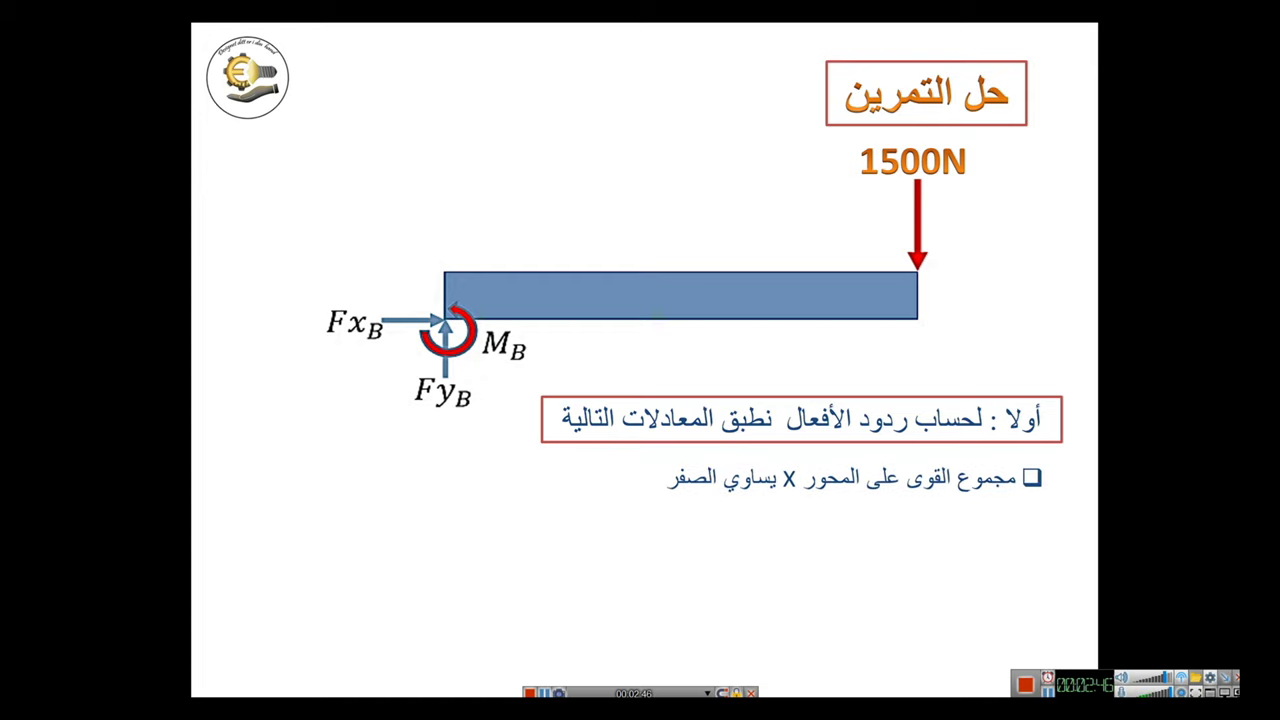
pyautogui.press('Right')
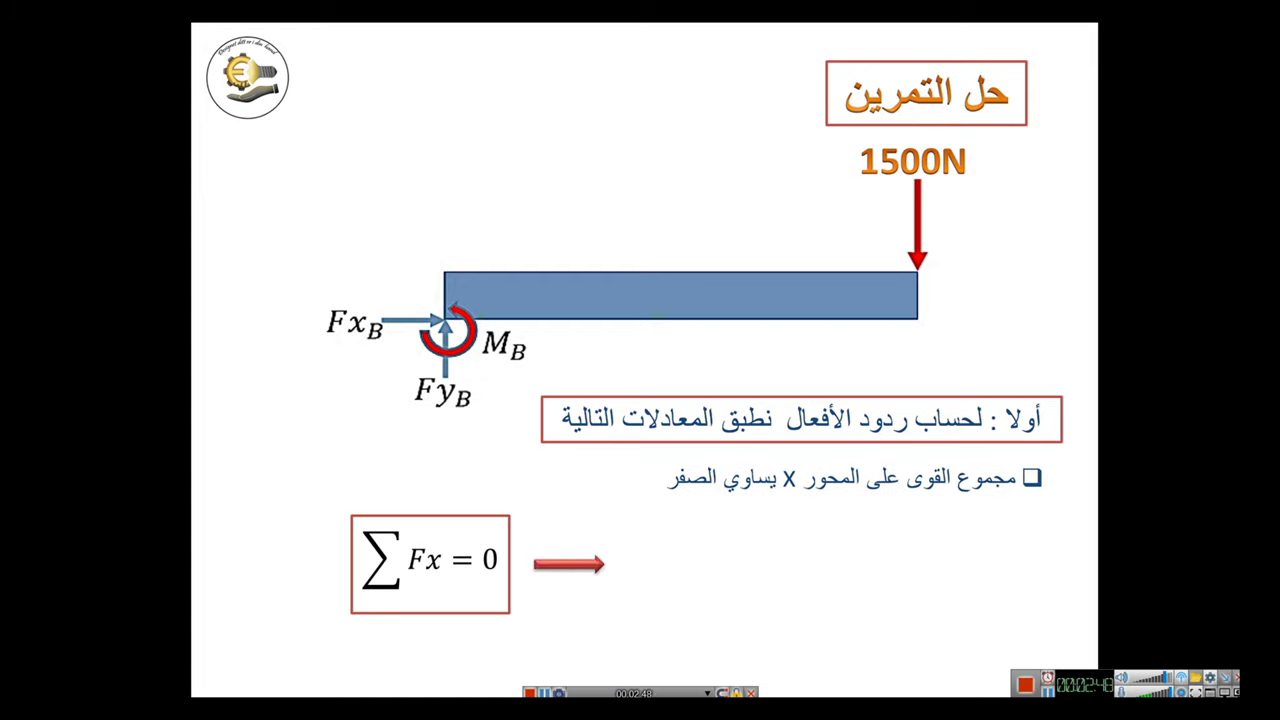
pyautogui.press('Right')
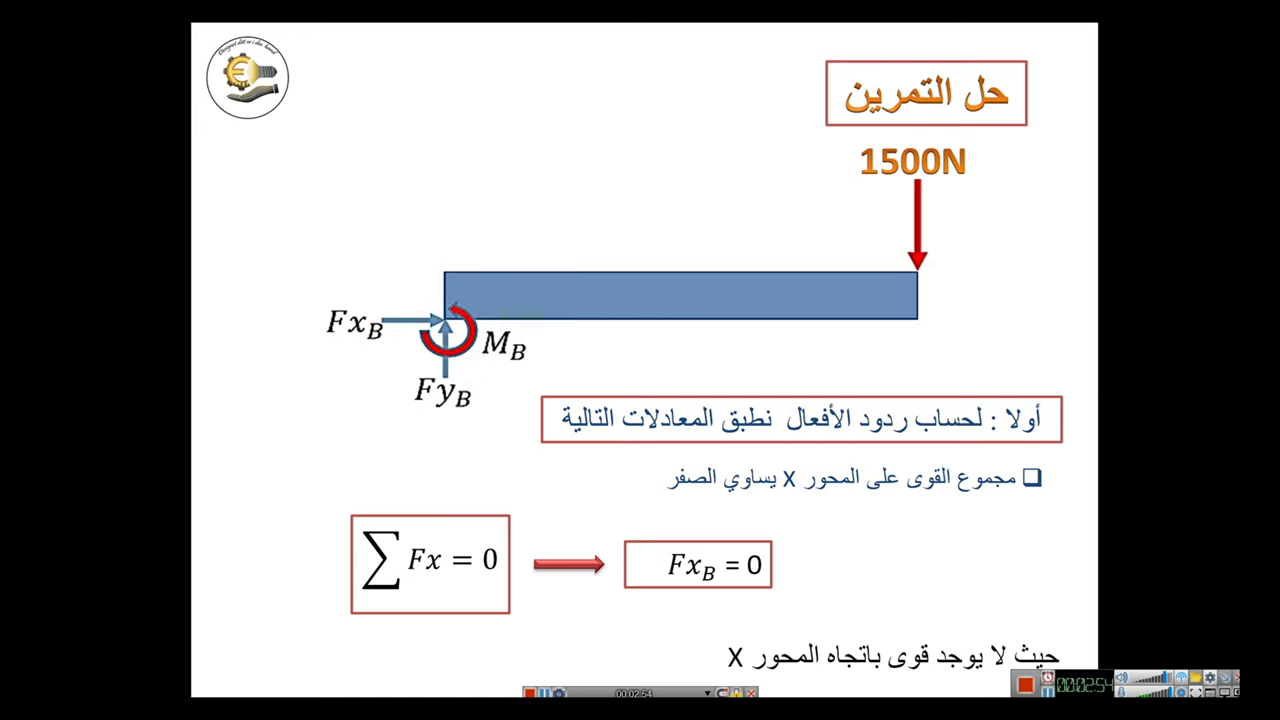
pyautogui.press('Right')
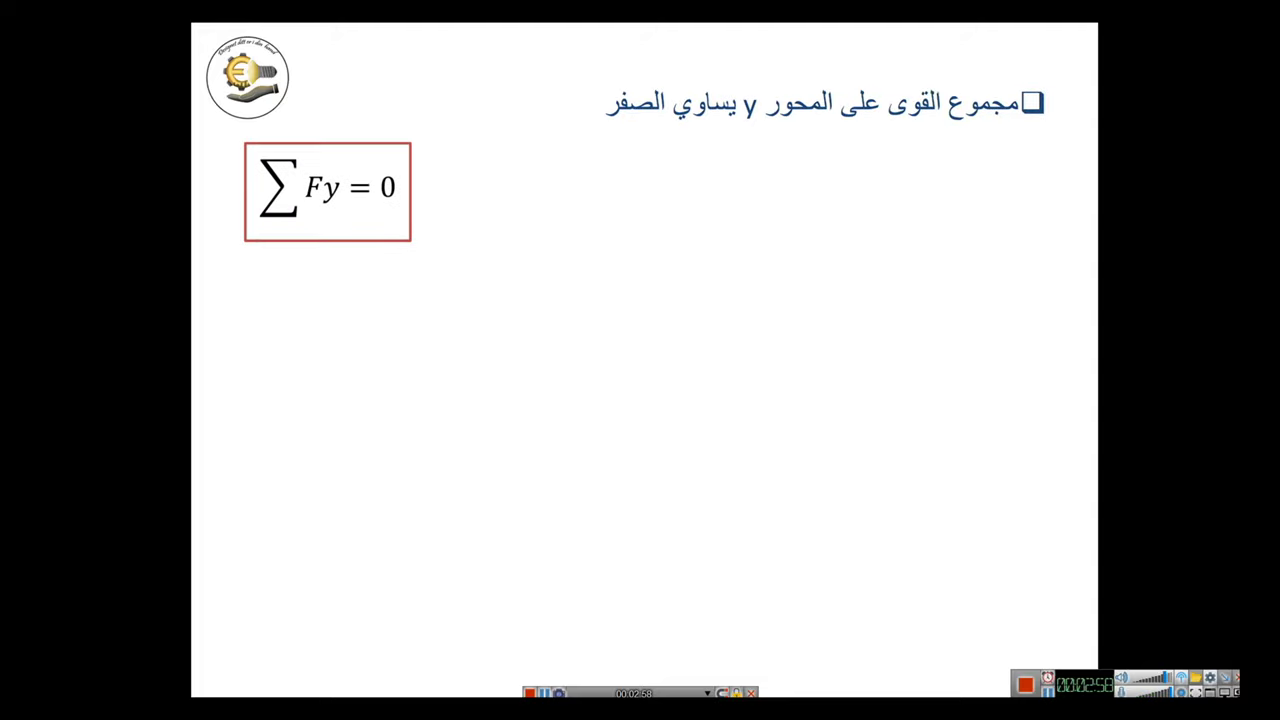
# Show Fy_B = 1500N and M_B = 2250 N.m with the simulation comparison image.
pyautogui.press('Right')
pyautogui.press('Right')
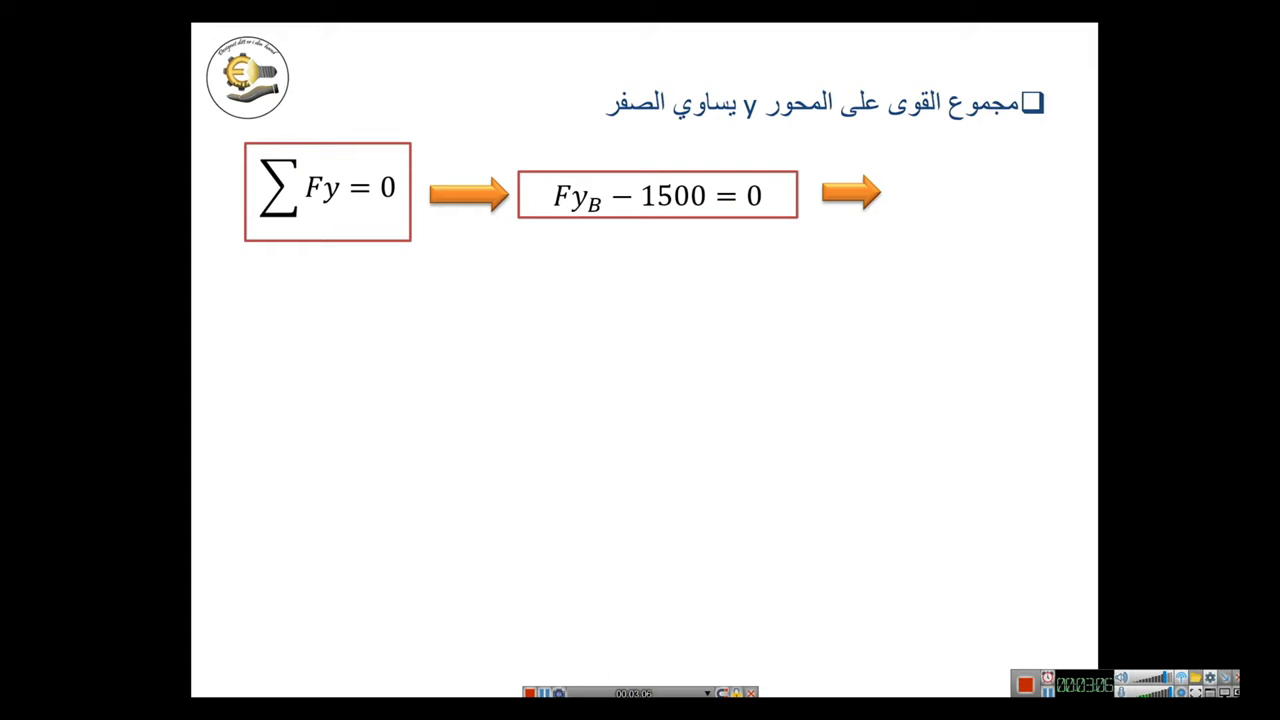
pyautogui.press('Right')
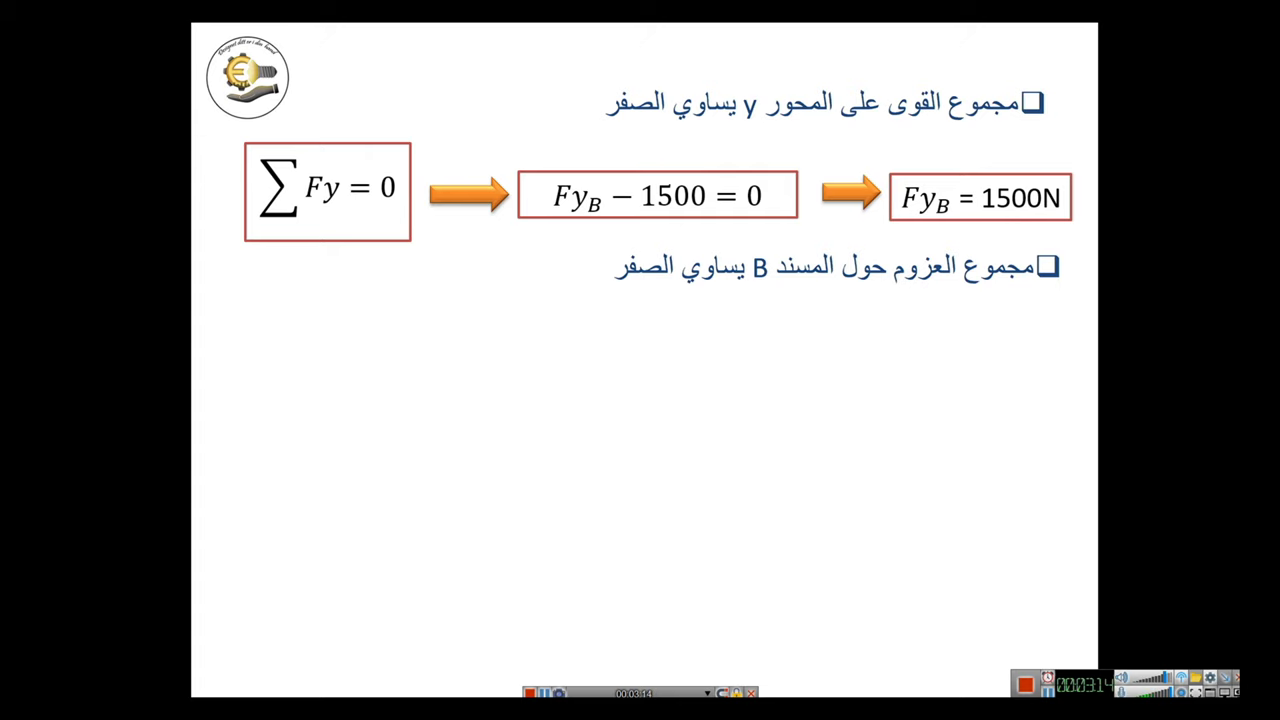
pyautogui.press('Right')
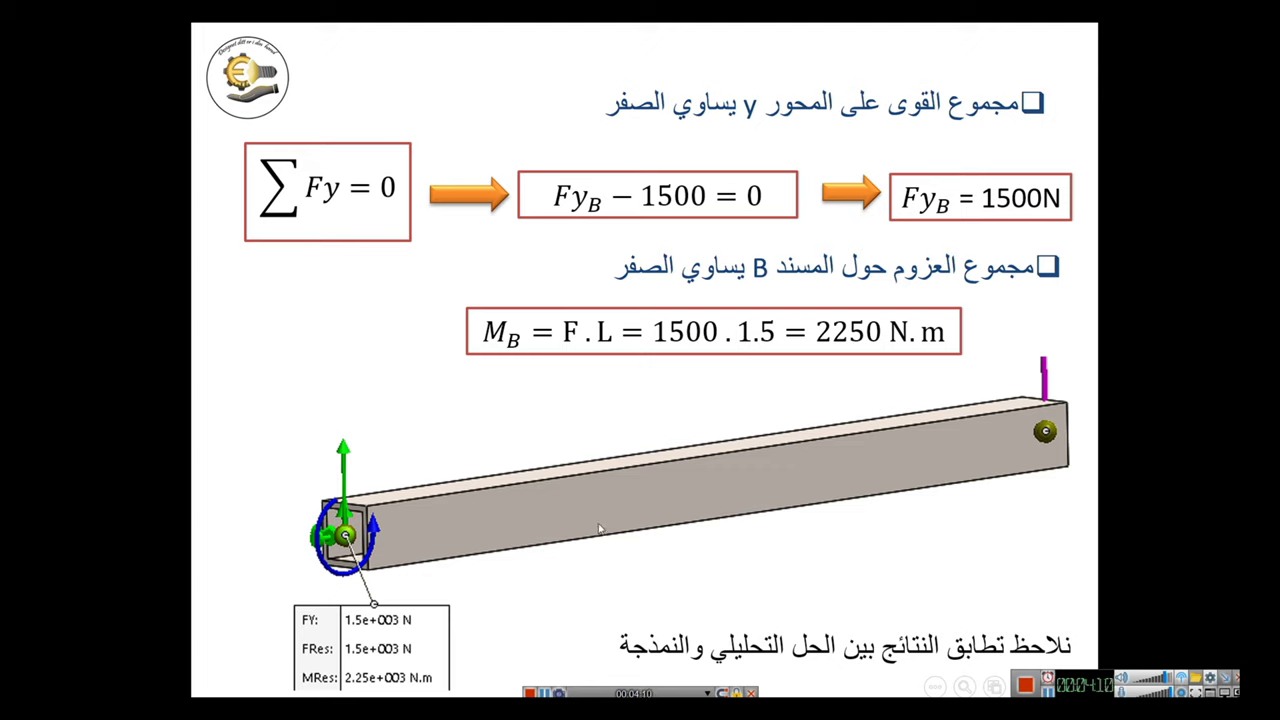
pyautogui.click(600, 529)
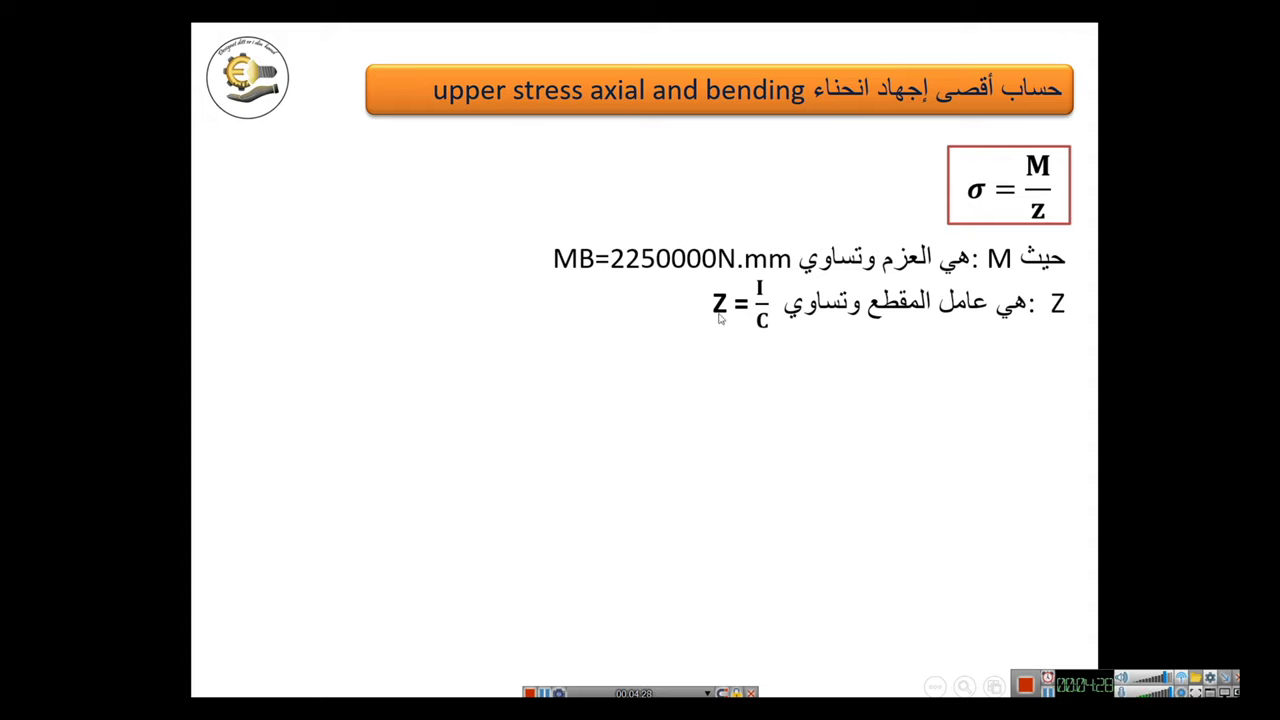
# Reveal the moment of inertia formula and section diagram, giving I = 4920000mm^4.
pyautogui.click(783, 289)
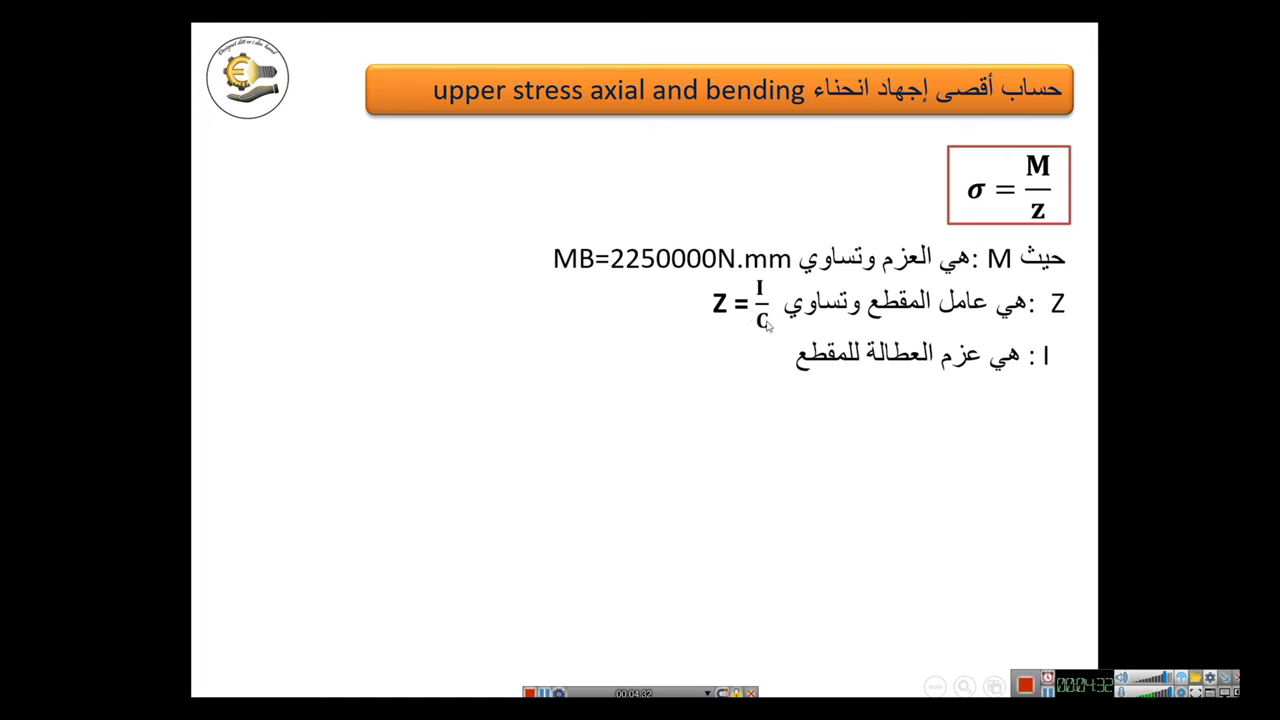
pyautogui.click(817, 347)
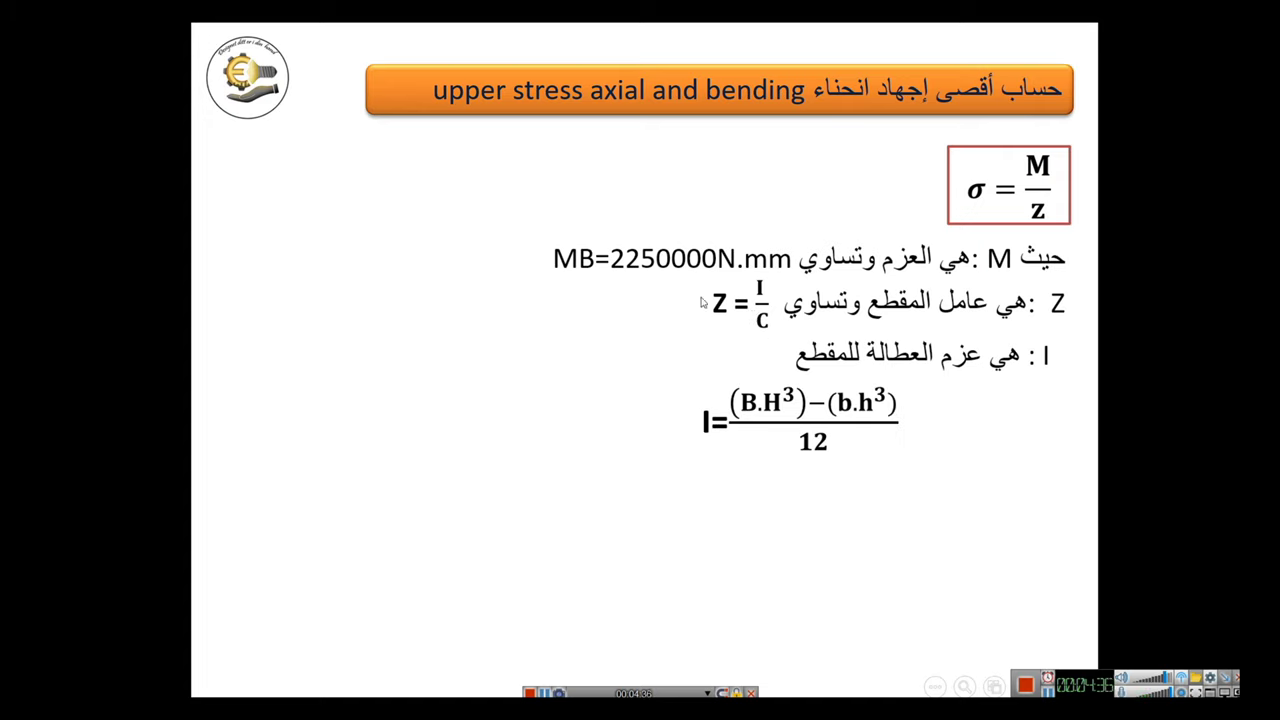
pyautogui.click(703, 303)
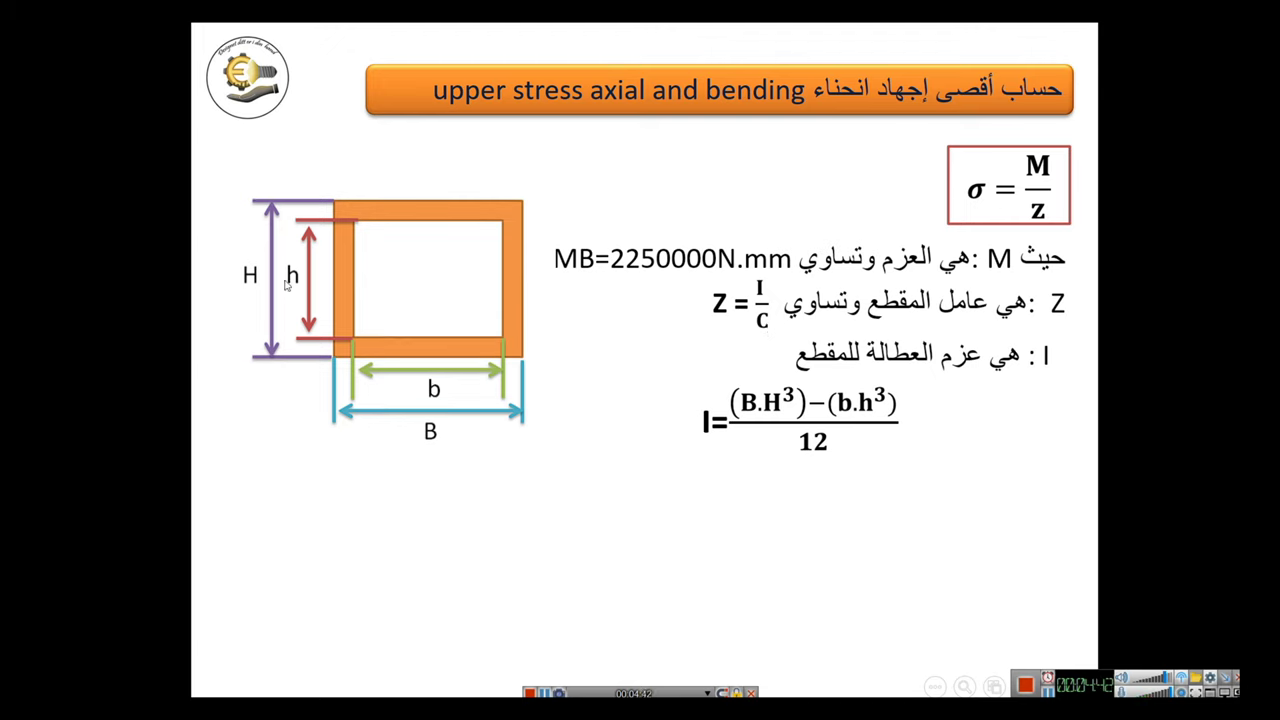
pyautogui.click(770, 377)
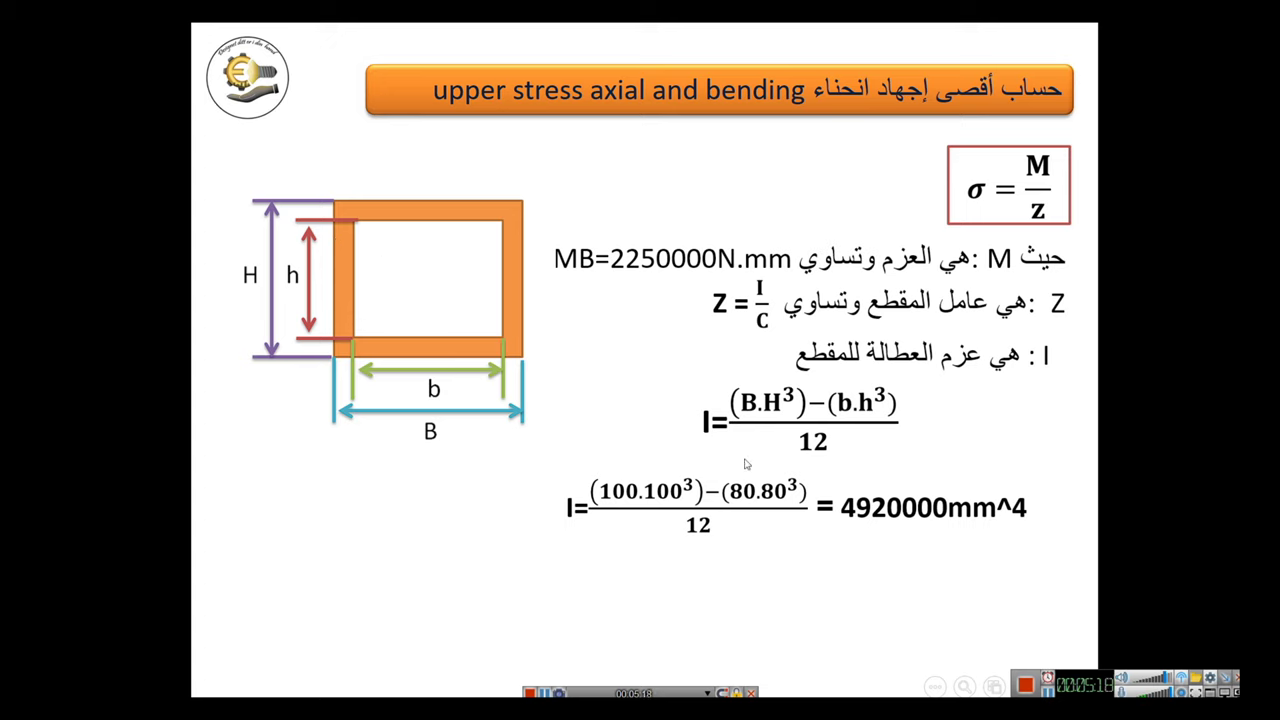
# Show C = 50mm and Z = 98400 mm^3, then reach the 22,865 MPa stress result slide.
pyautogui.click(745, 464)
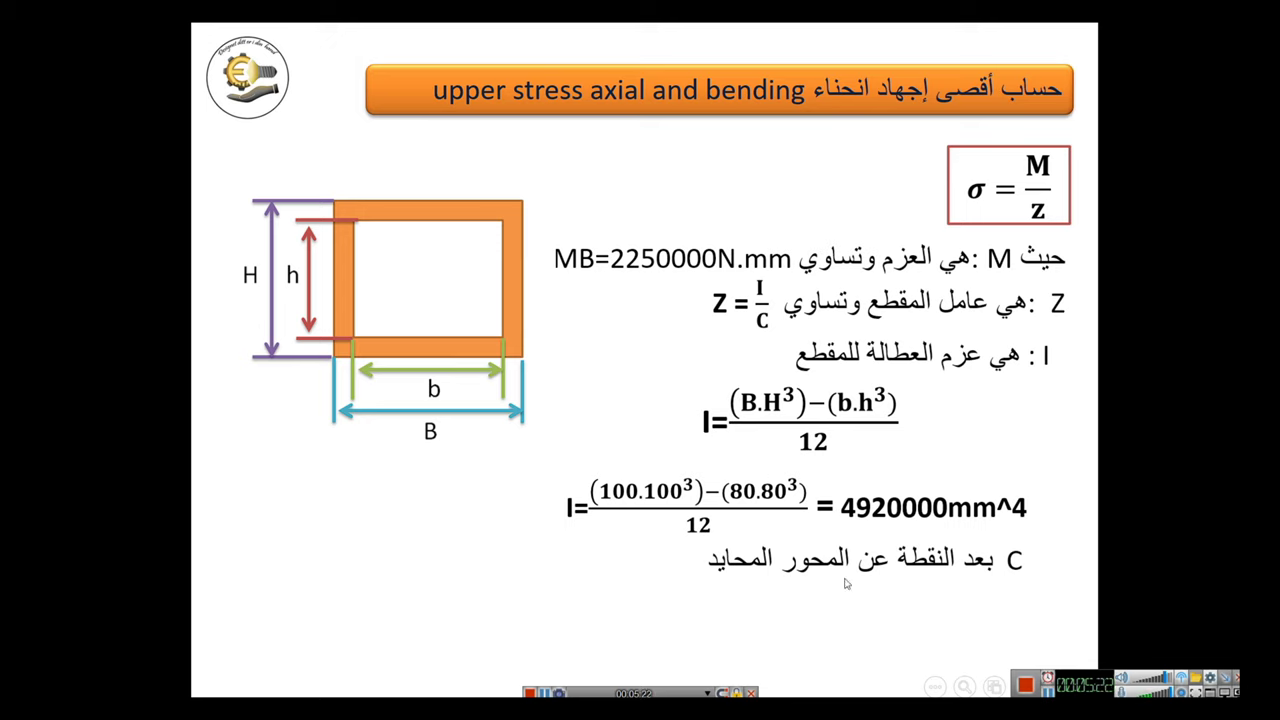
pyautogui.click(783, 590)
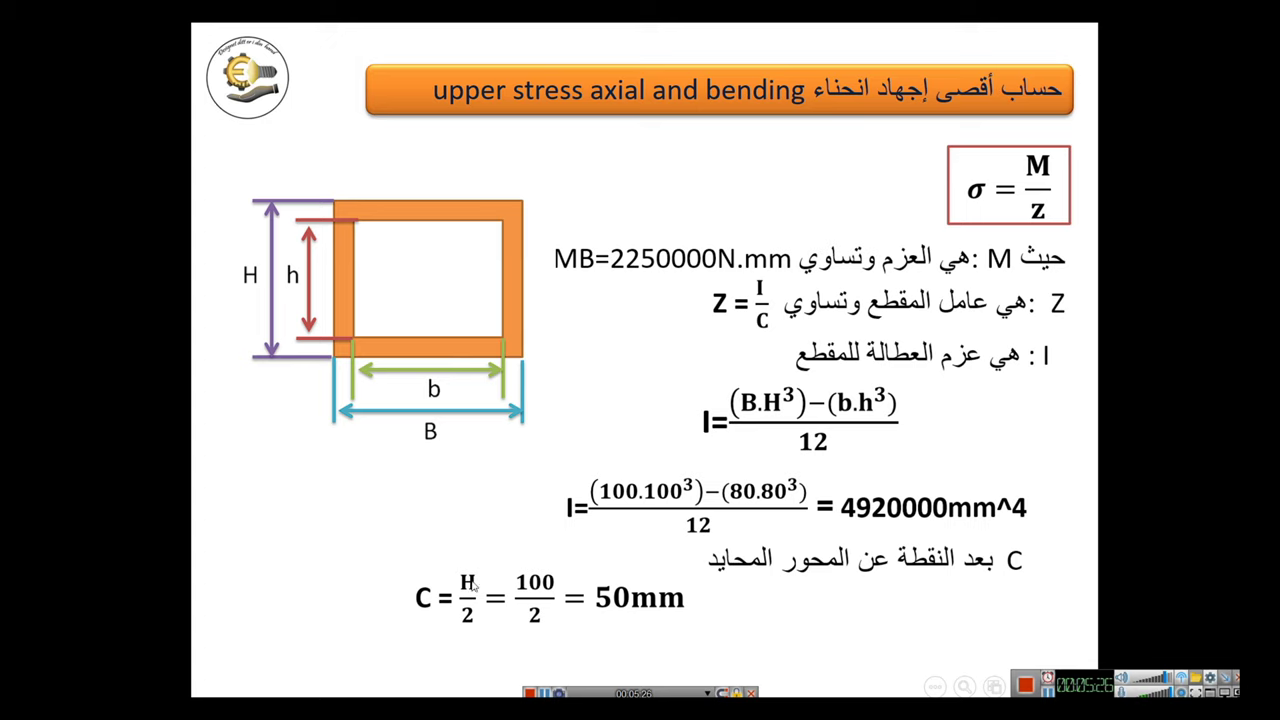
pyautogui.click(630, 613)
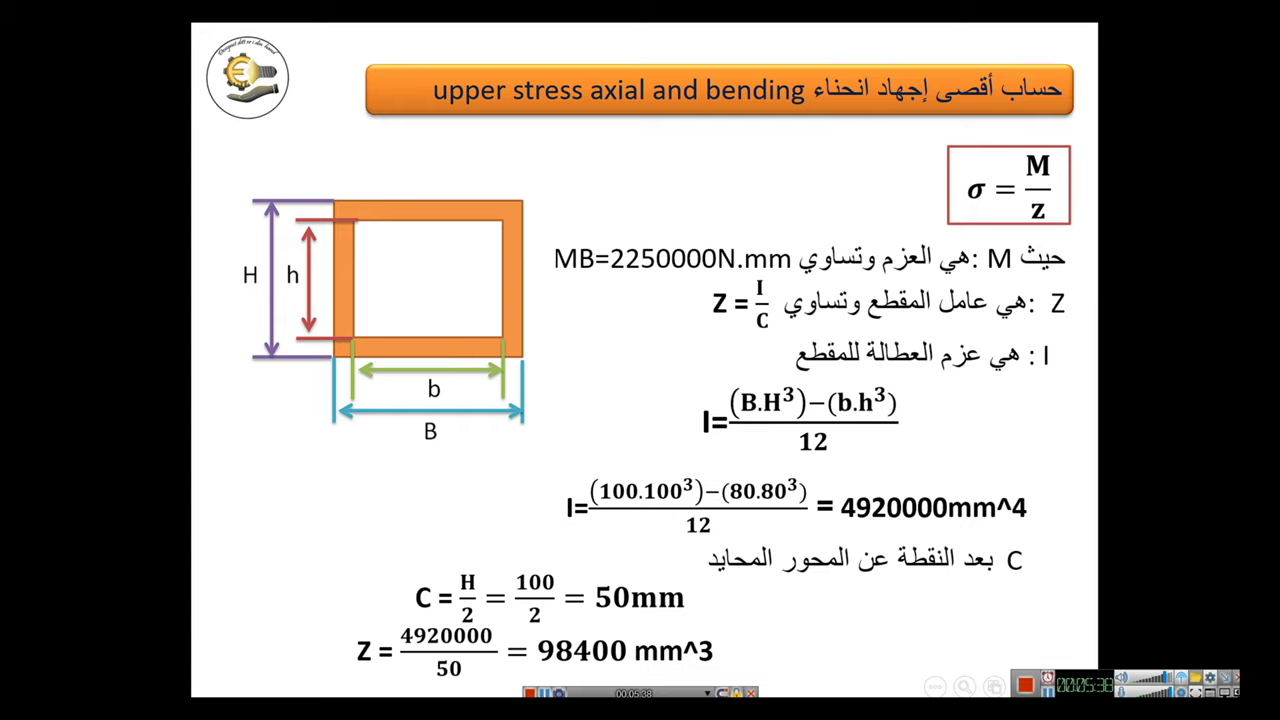
pyautogui.click(433, 532)
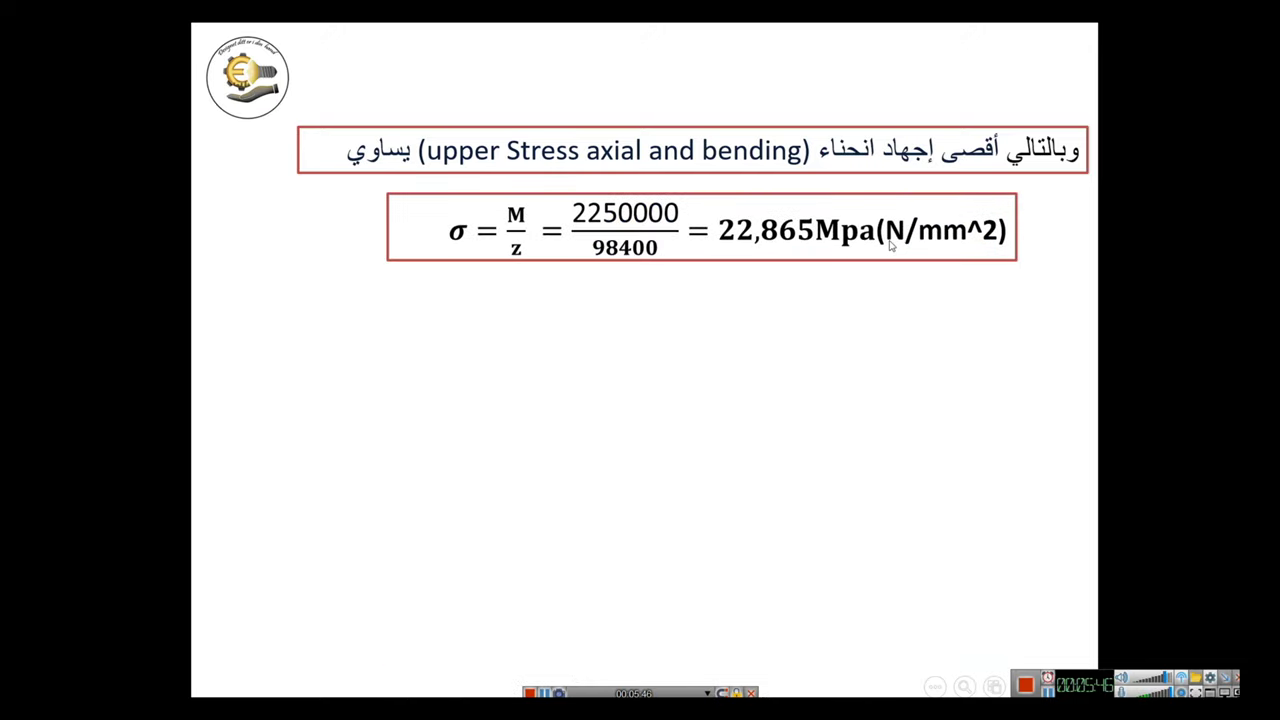
# Reveal the displacement heading, deflection table note and point-load formula, then the 'M is F' heading.
pyautogui.click(998, 275)
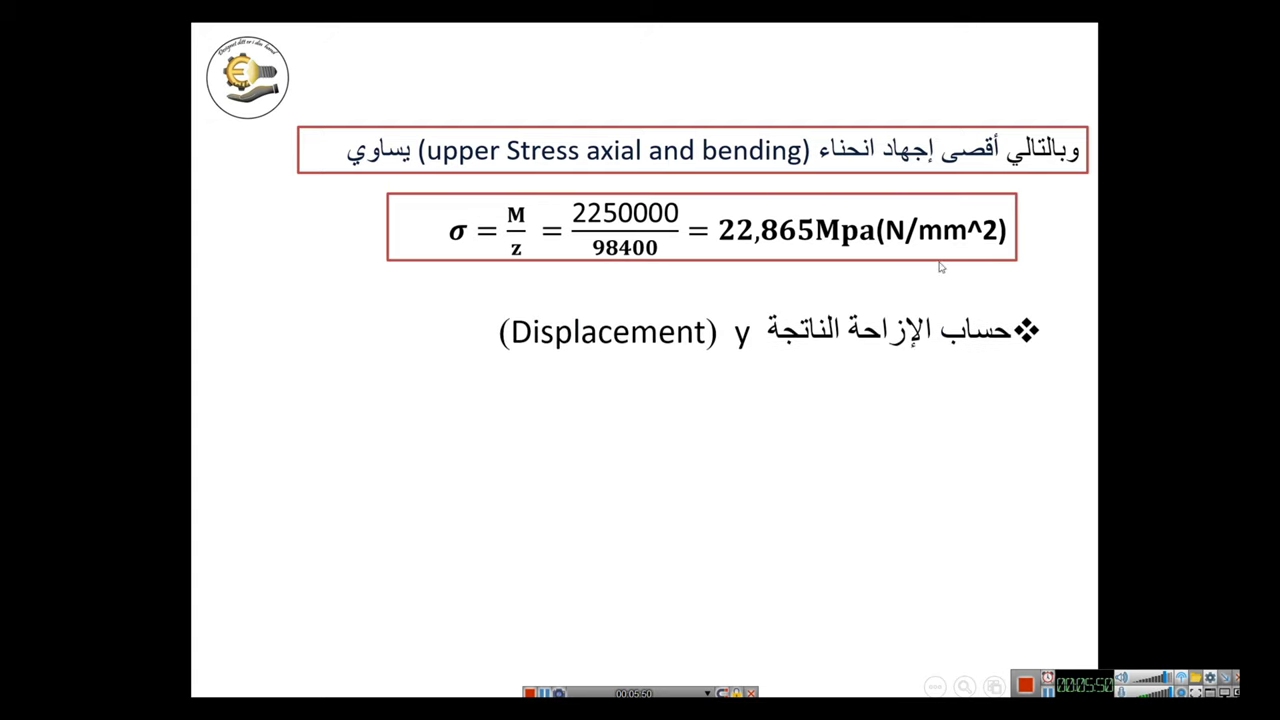
pyautogui.click(884, 358)
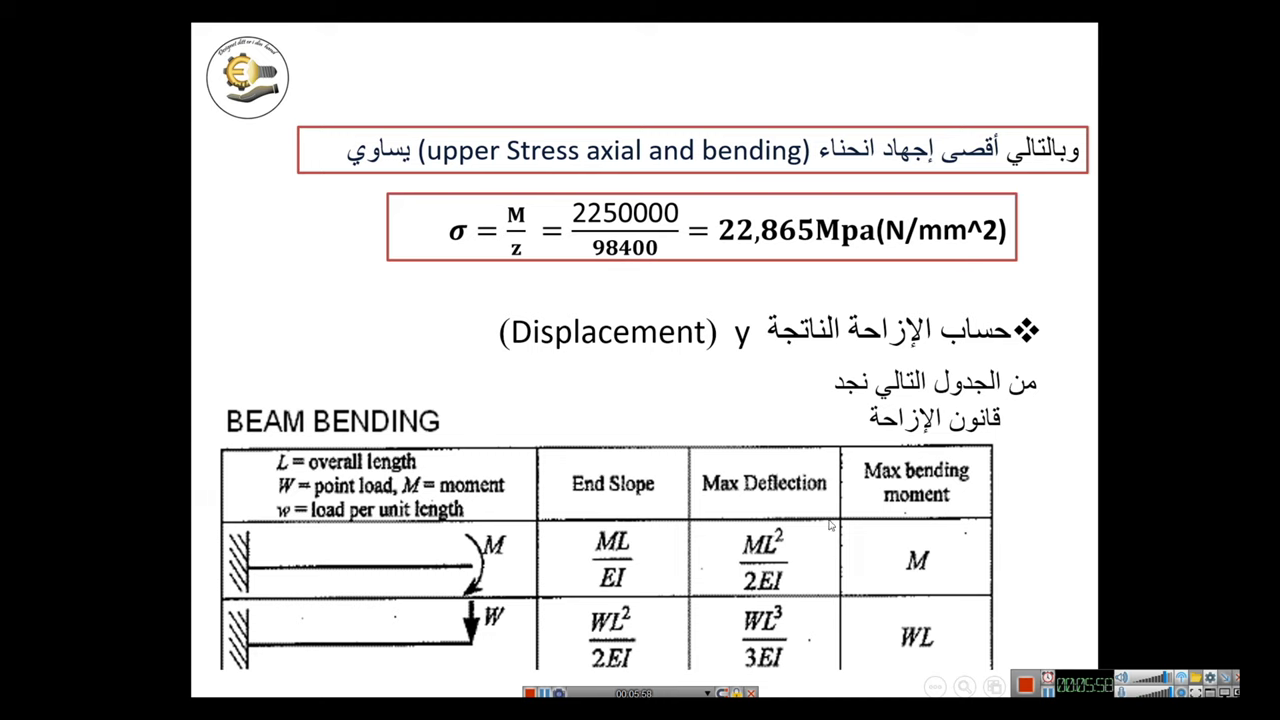
pyautogui.click(773, 433)
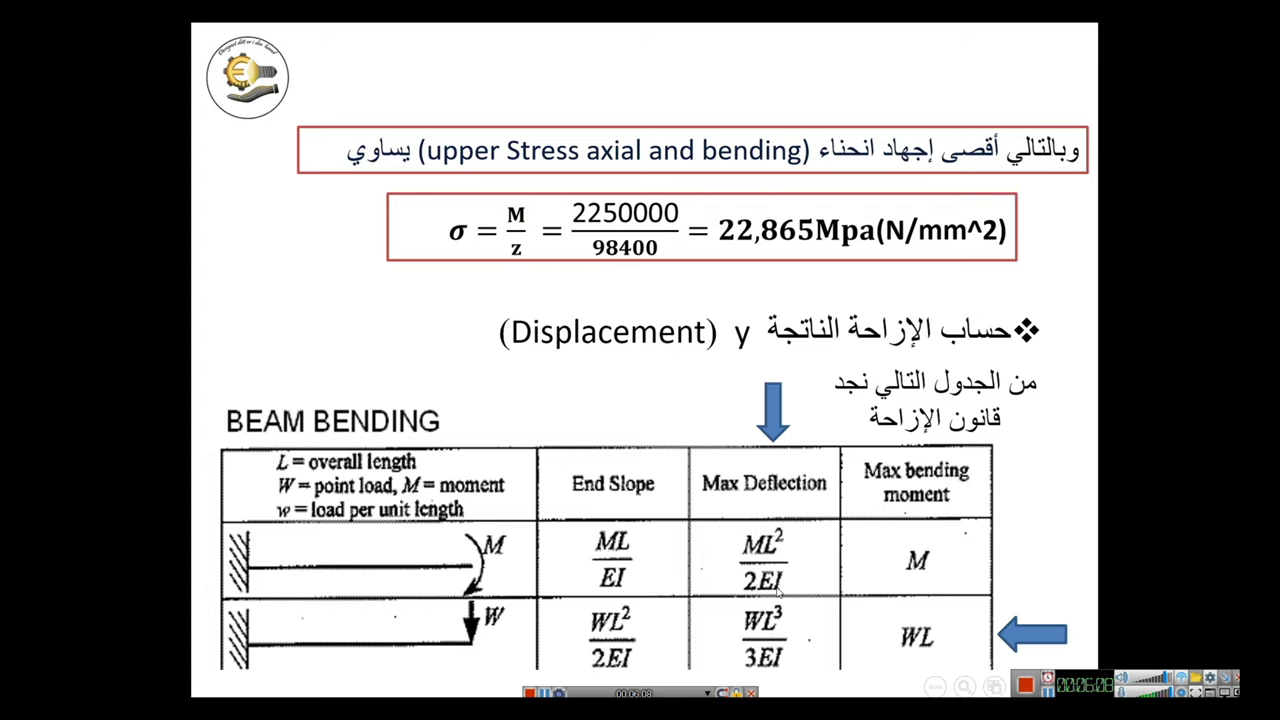
pyautogui.click(779, 592)
pyautogui.click(779, 592)
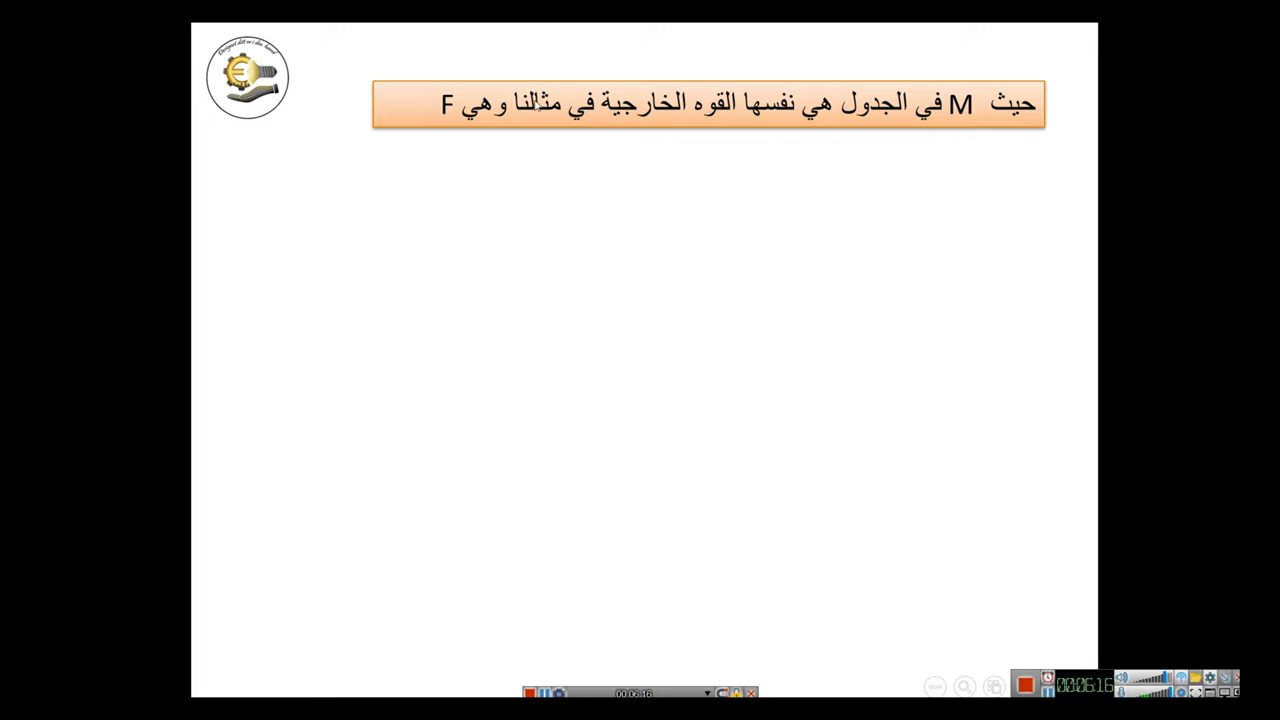
# Show the deflection formula and values yielding 1,633 mm, then select Right Plane in SOLIDWORKS.
pyautogui.click(593, 286)
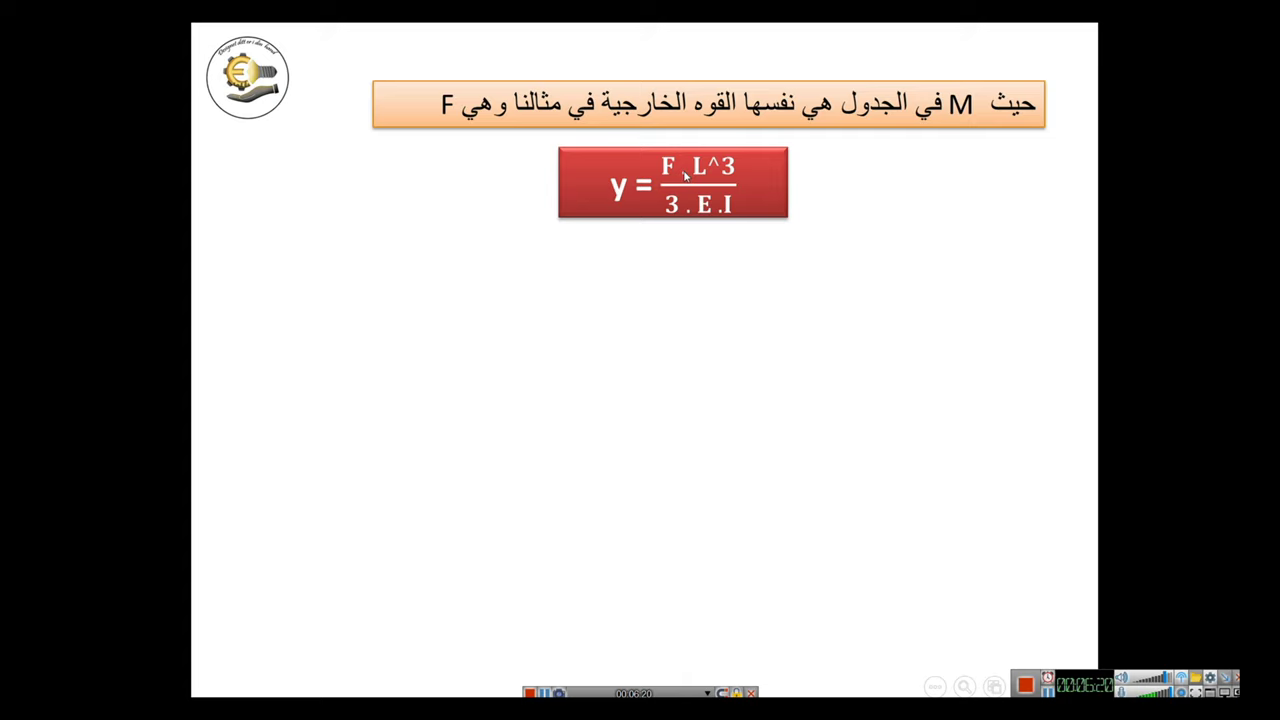
pyautogui.click(765, 186)
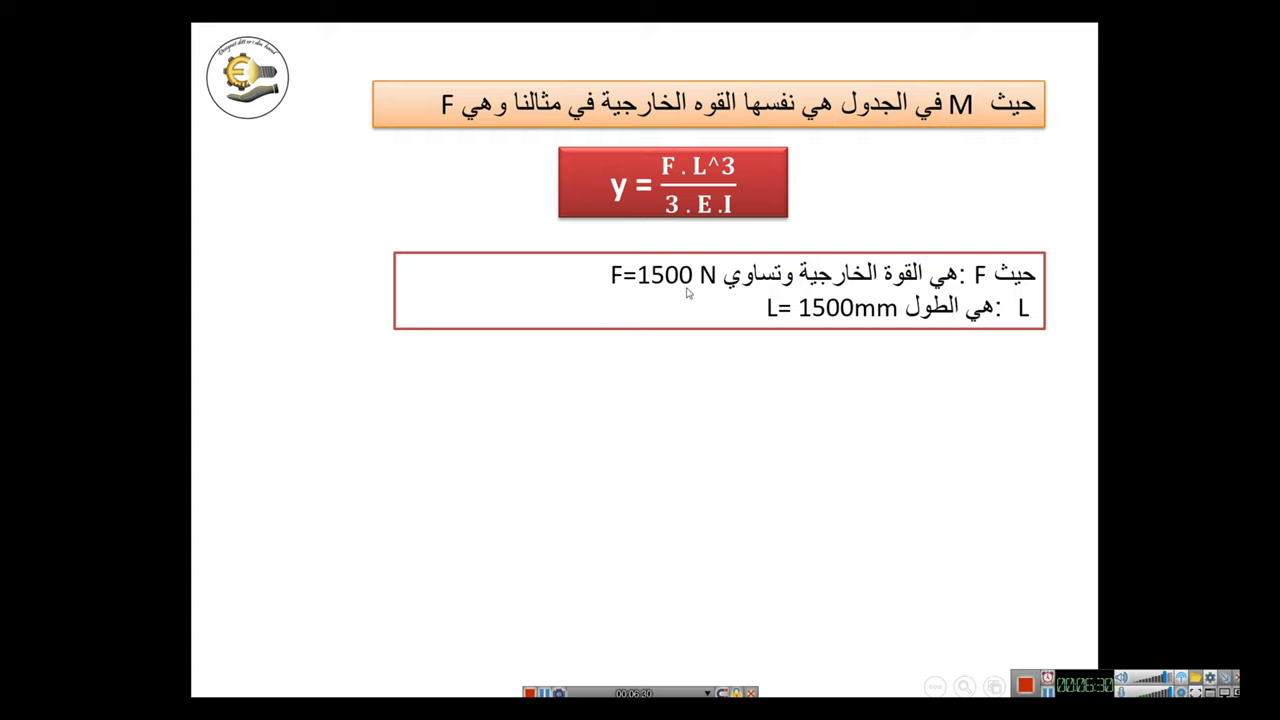
pyautogui.click(920, 317)
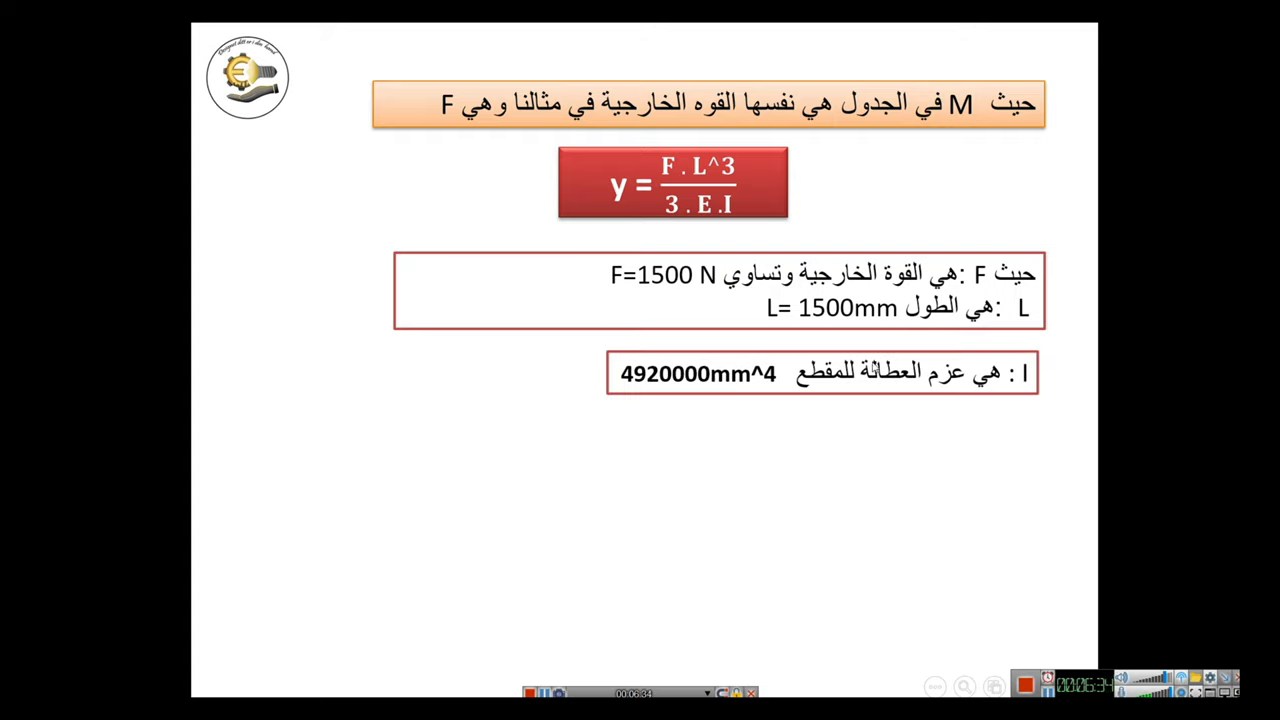
pyautogui.click(706, 399)
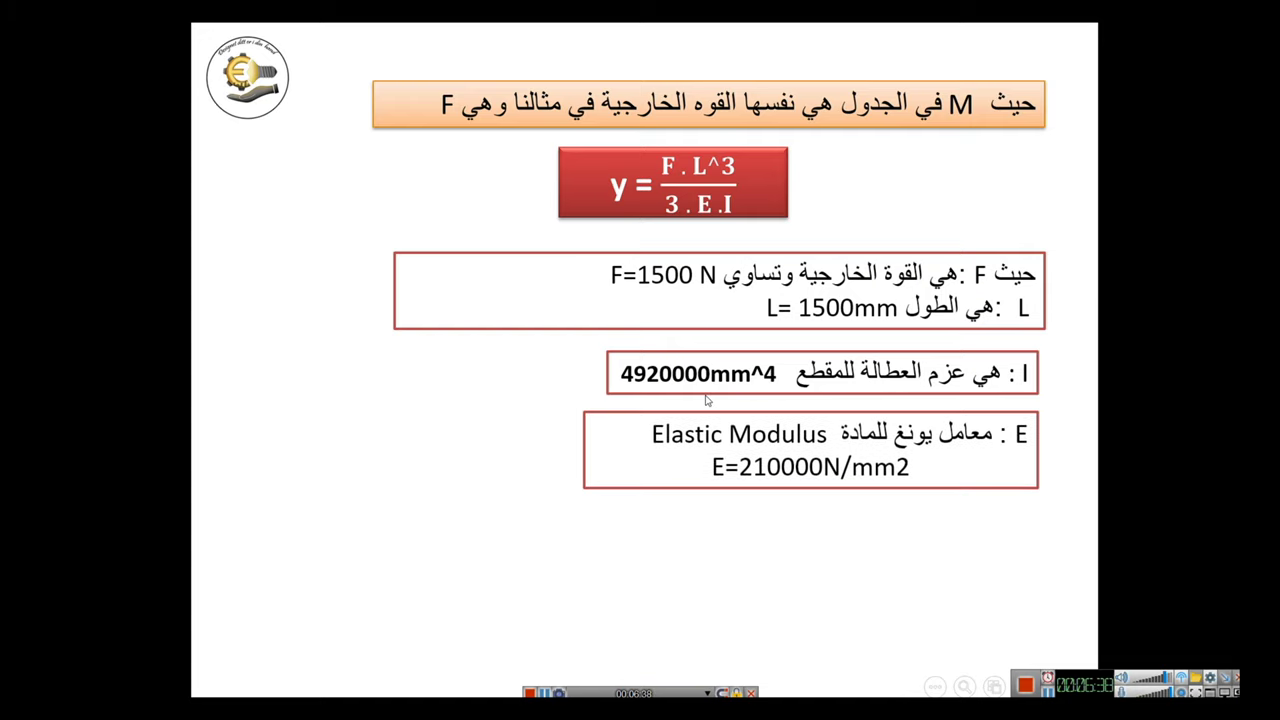
pyautogui.click(824, 428)
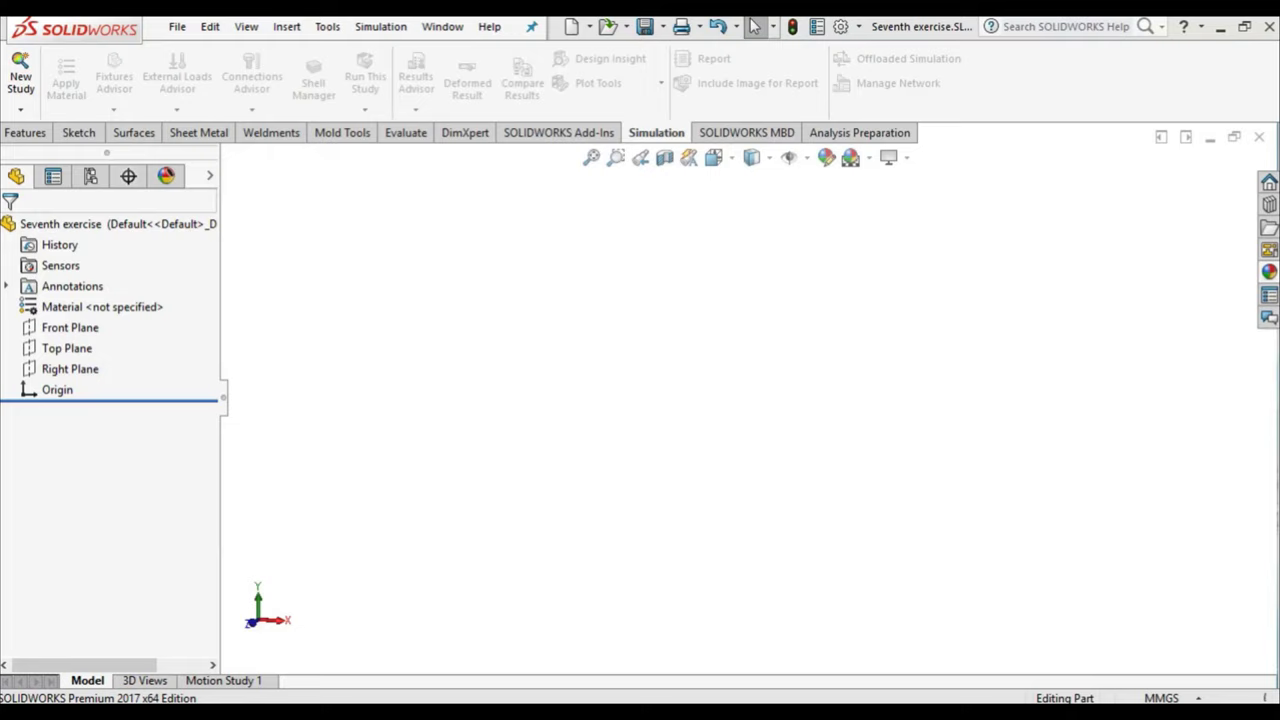
pyautogui.click(62, 369)
# On the Right Plane, sketch two center rectangles from the origin, a smaller square inside a larger one.
pyautogui.click(79, 338)
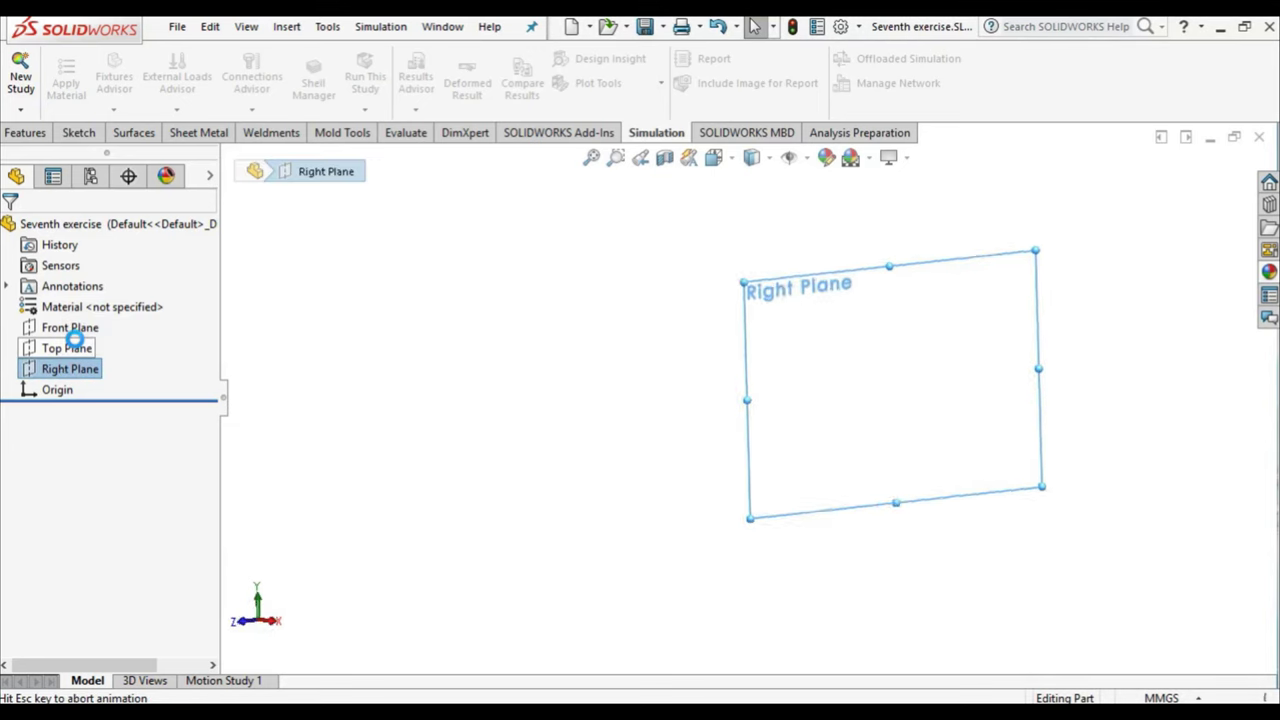
pyautogui.click(139, 84)
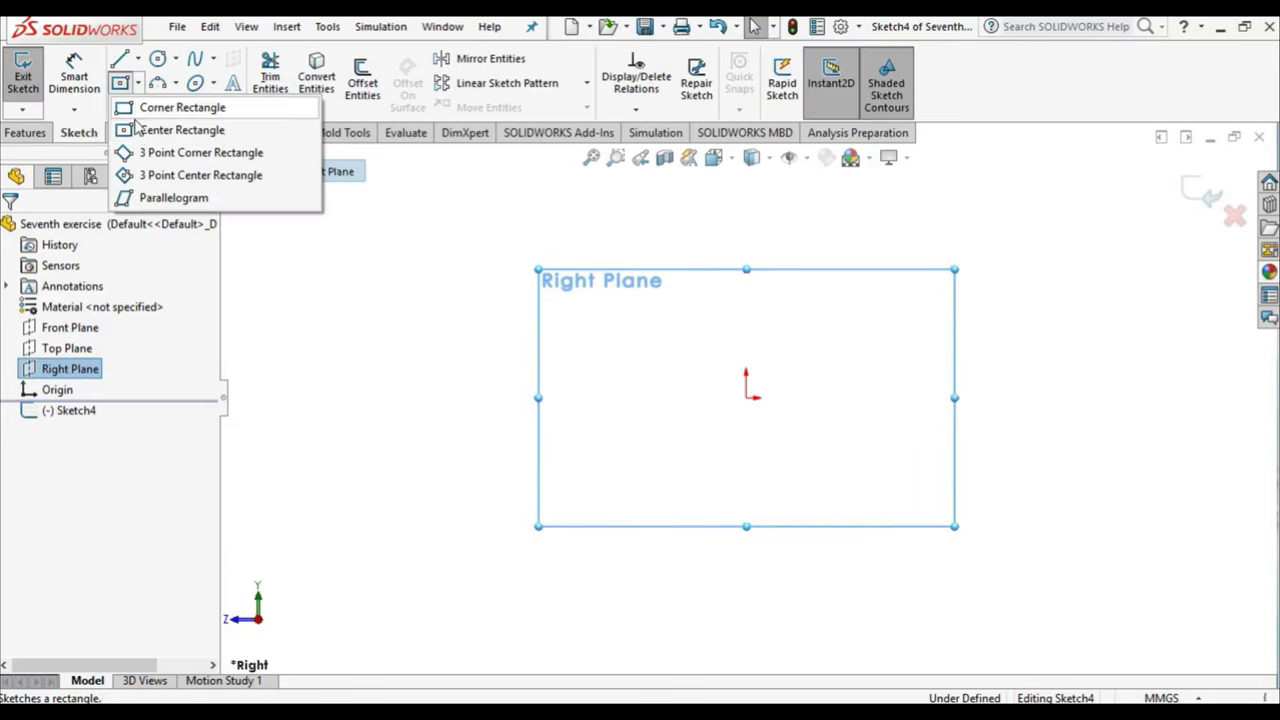
pyautogui.click(145, 123)
pyautogui.click(746, 397)
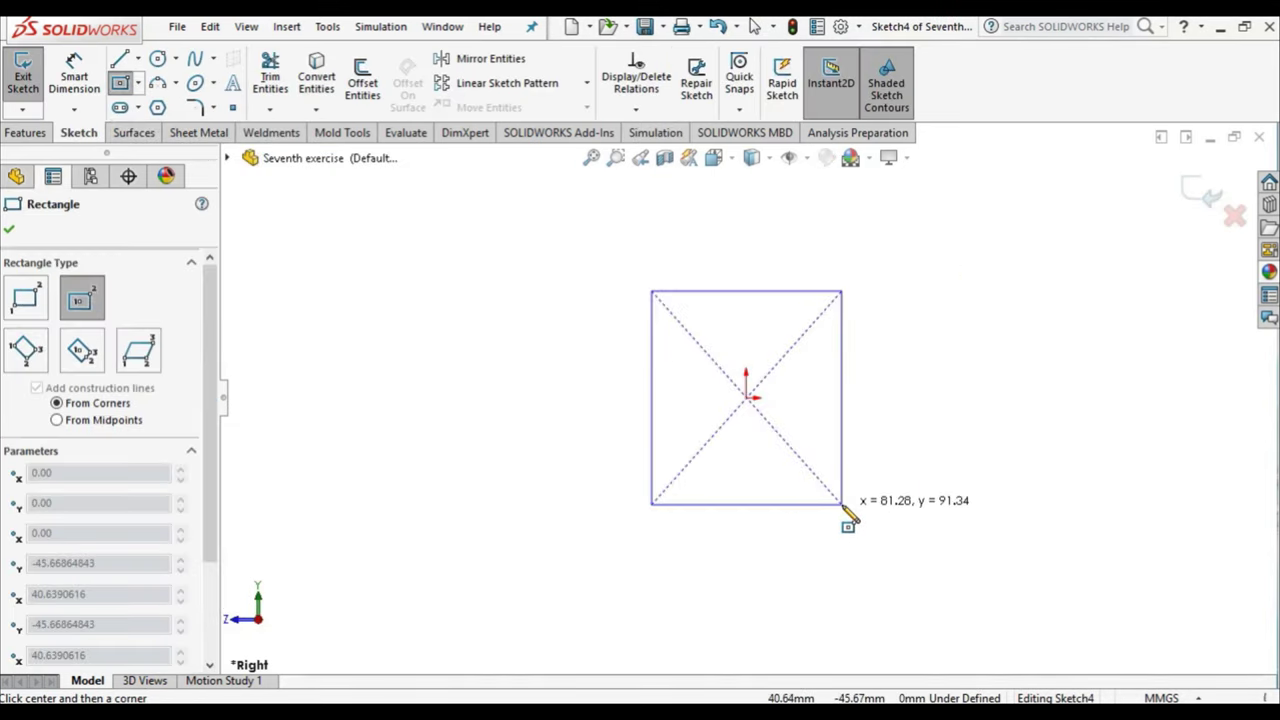
pyautogui.click(842, 503)
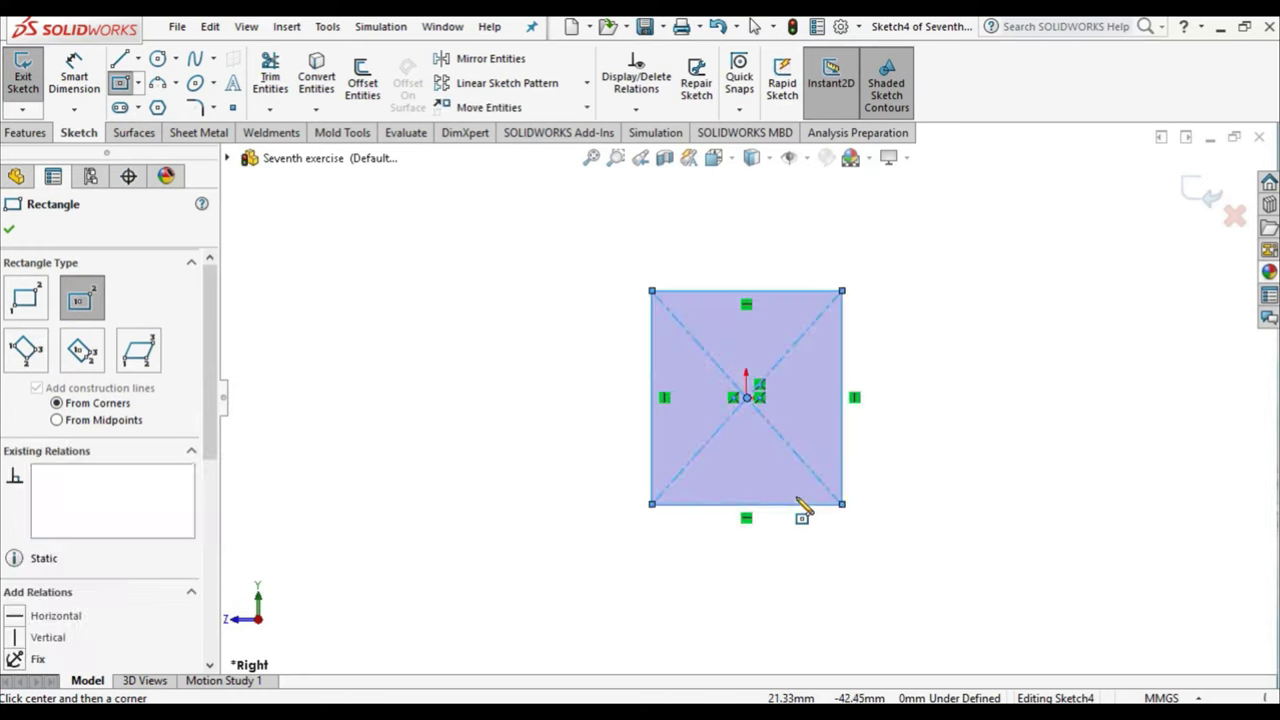
pyautogui.click(746, 397)
pyautogui.click(915, 558)
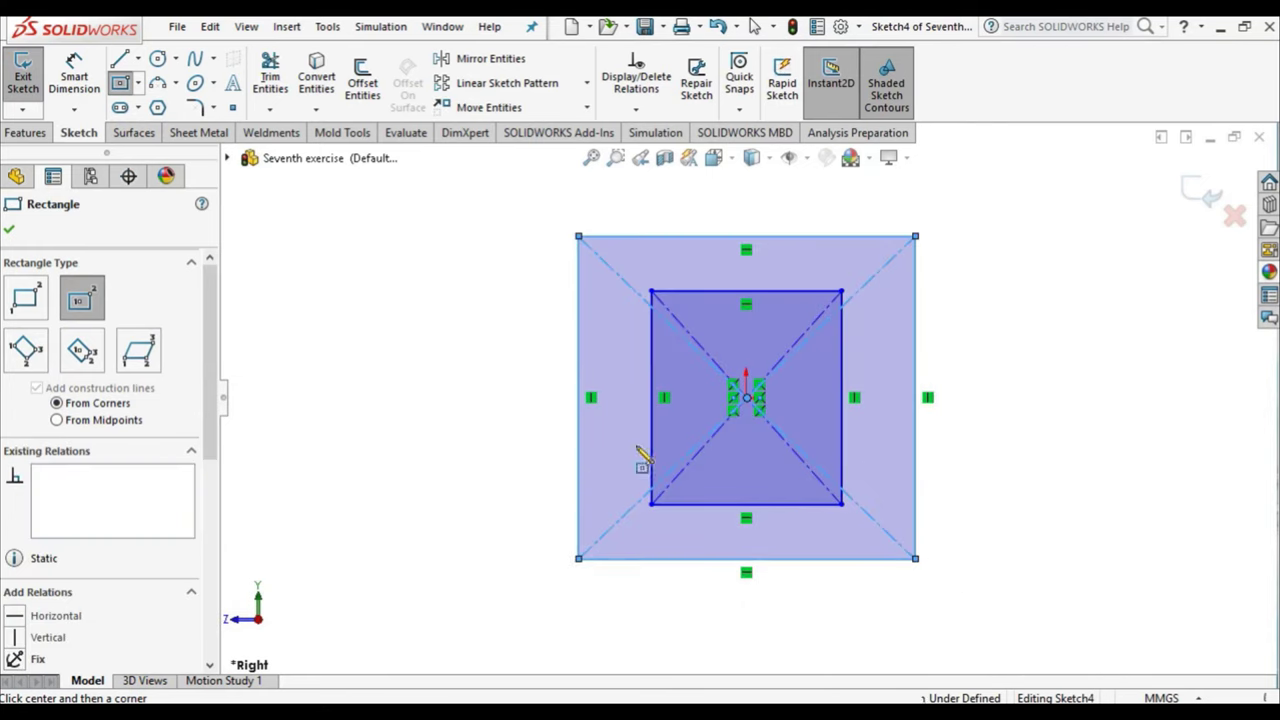
pyautogui.rightClick(494, 318)
pyautogui.click(532, 327)
# Dimension the outer square's height and width to 100 each.
pyautogui.click(74, 82)
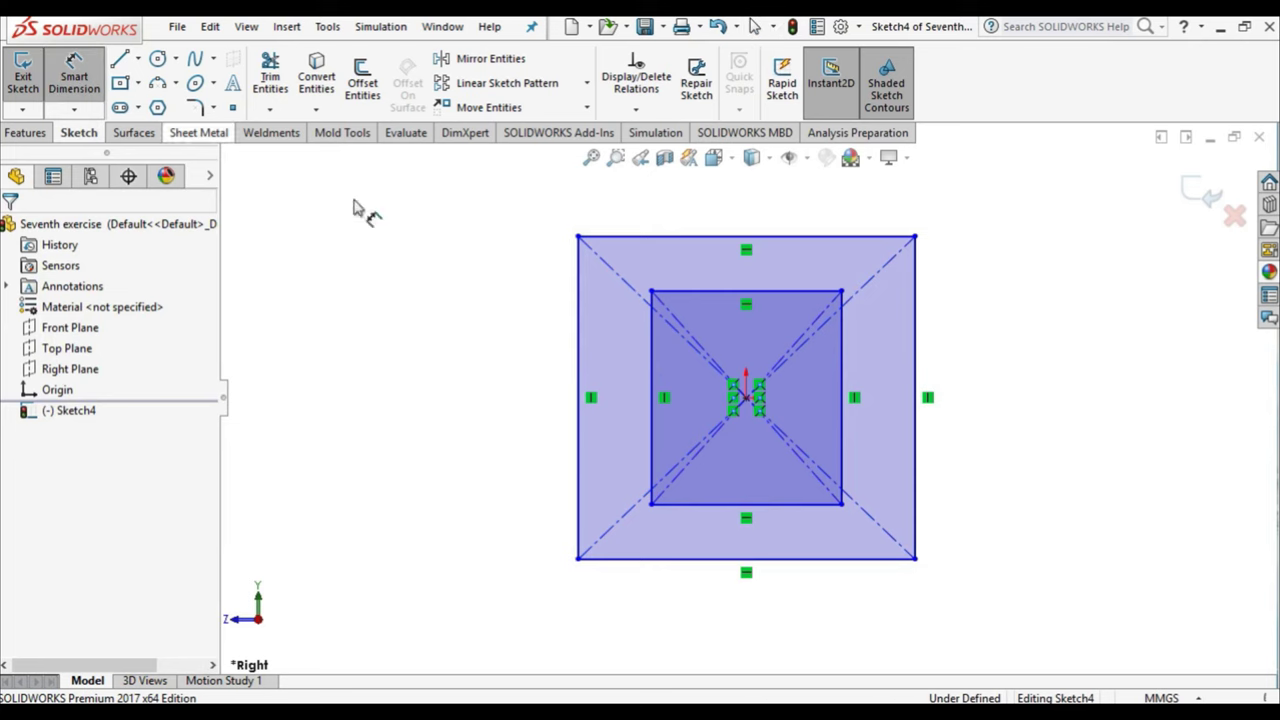
pyautogui.click(578, 290)
pyautogui.click(499, 370)
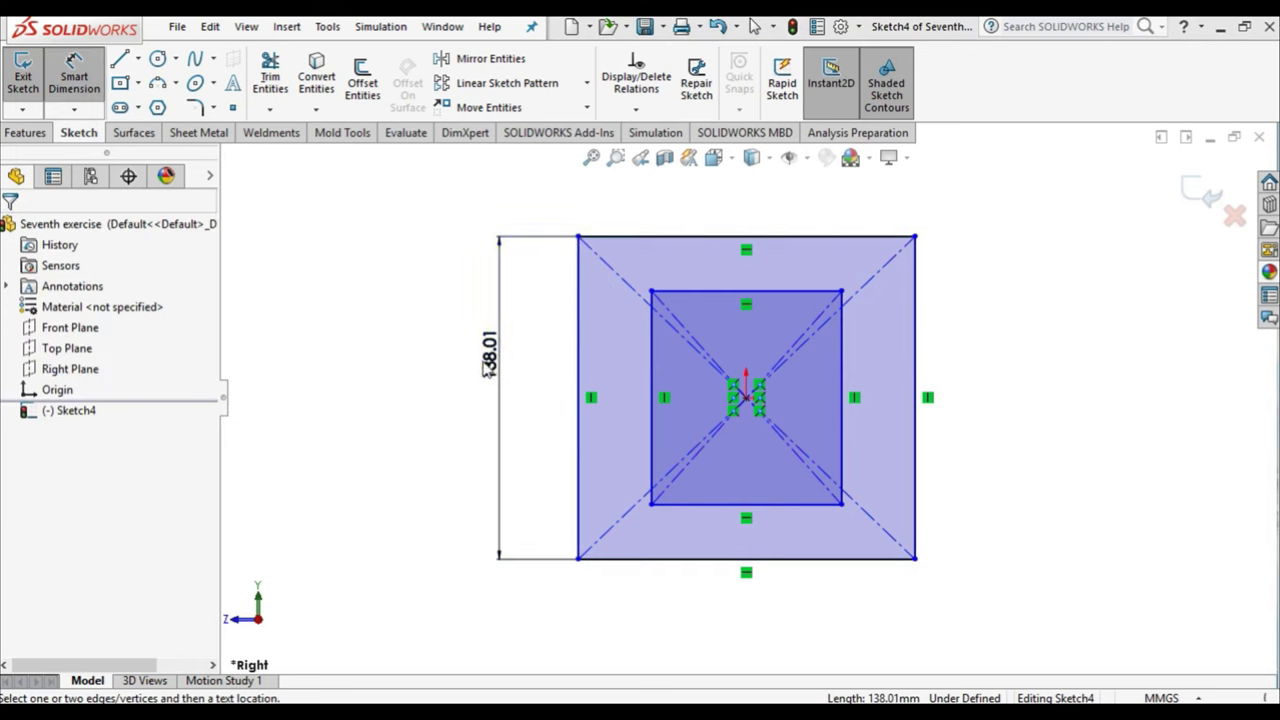
pyautogui.click(571, 402)
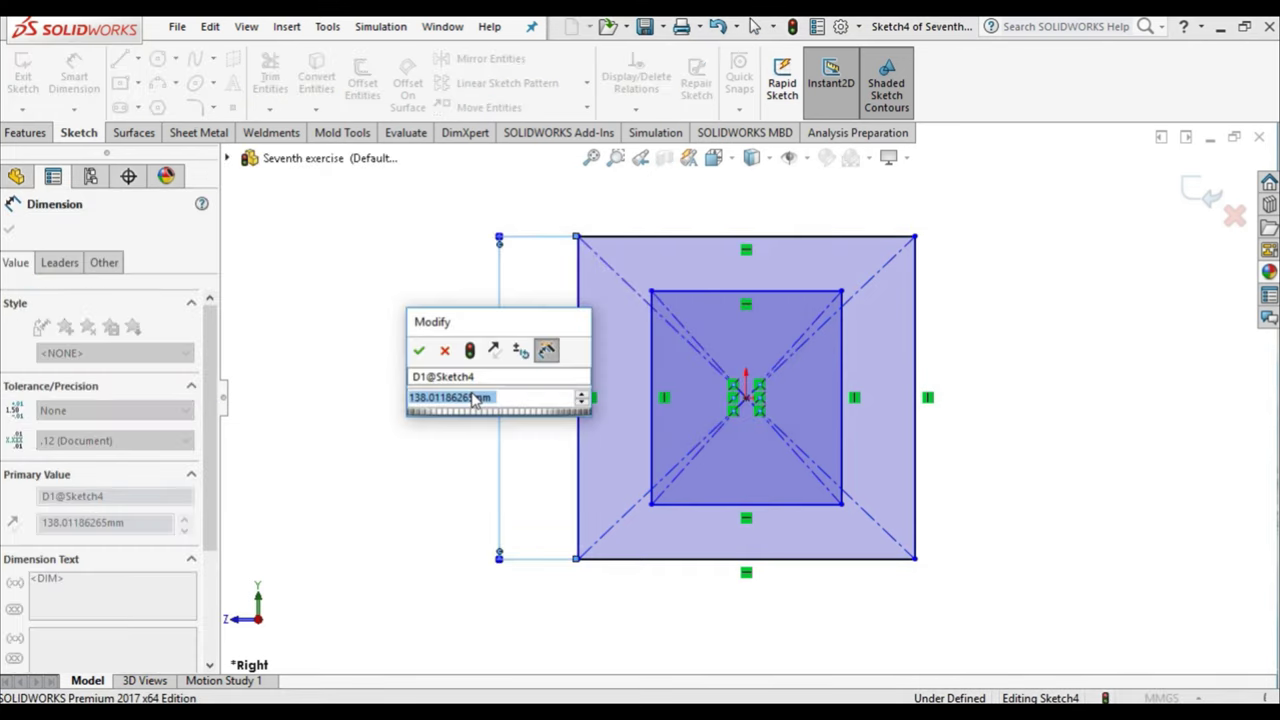
pyautogui.write('100')
pyautogui.press('Return')
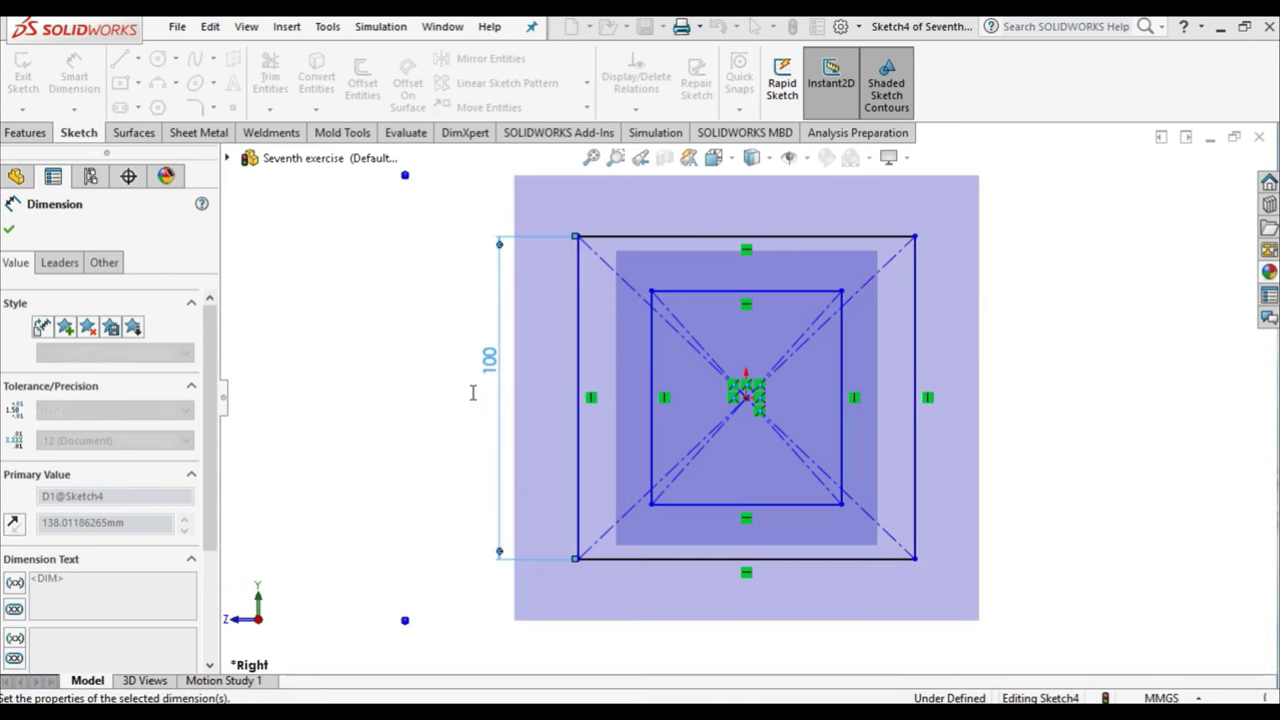
pyautogui.click(624, 240)
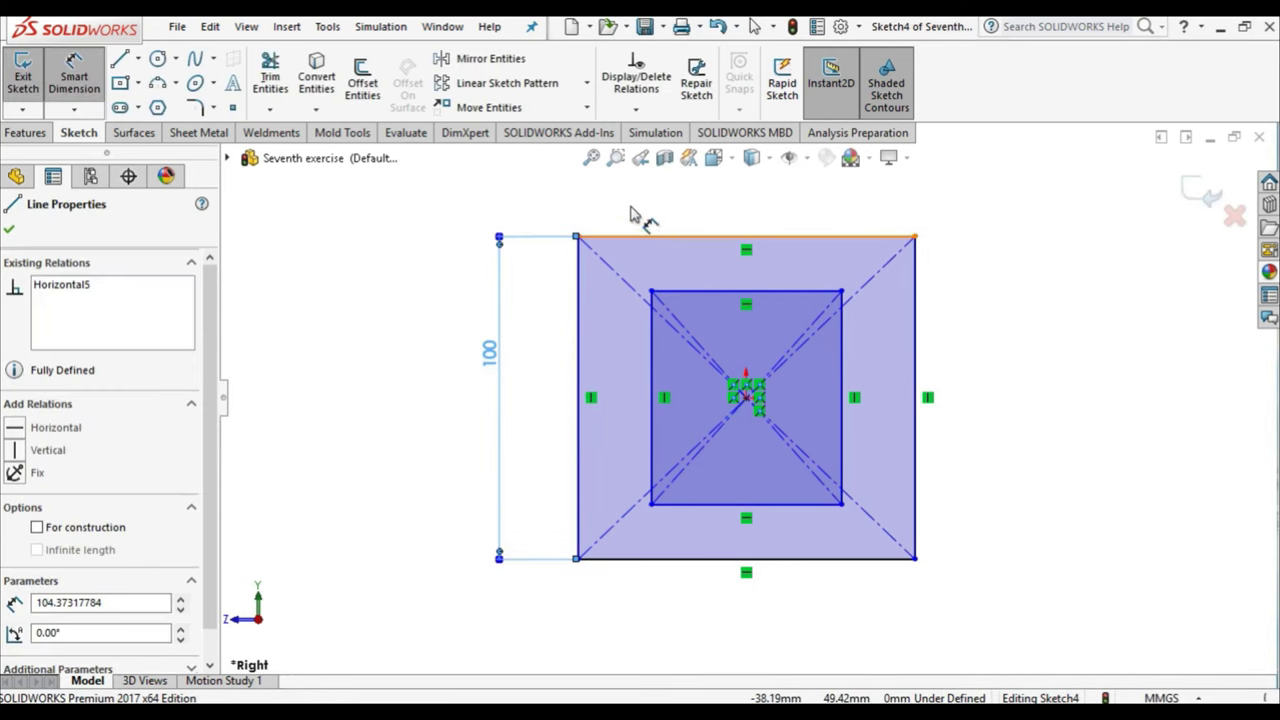
pyautogui.click(630, 210)
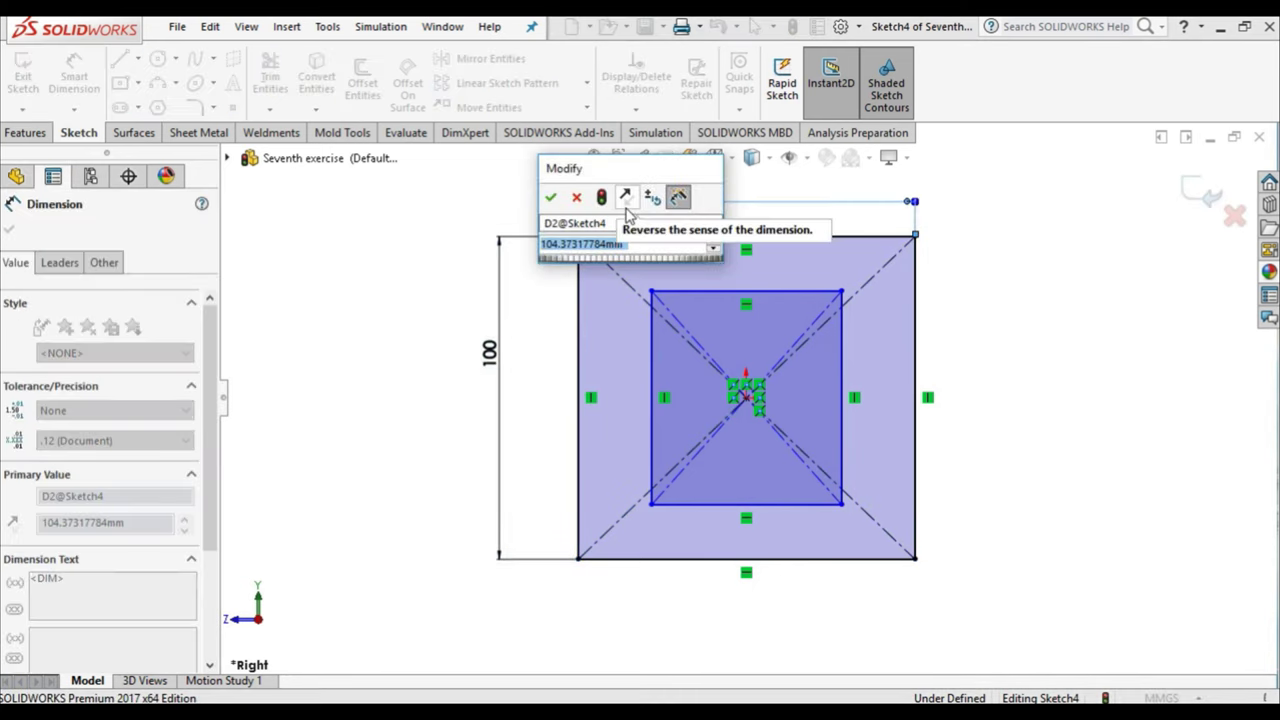
pyautogui.write('100')
pyautogui.press('Return')
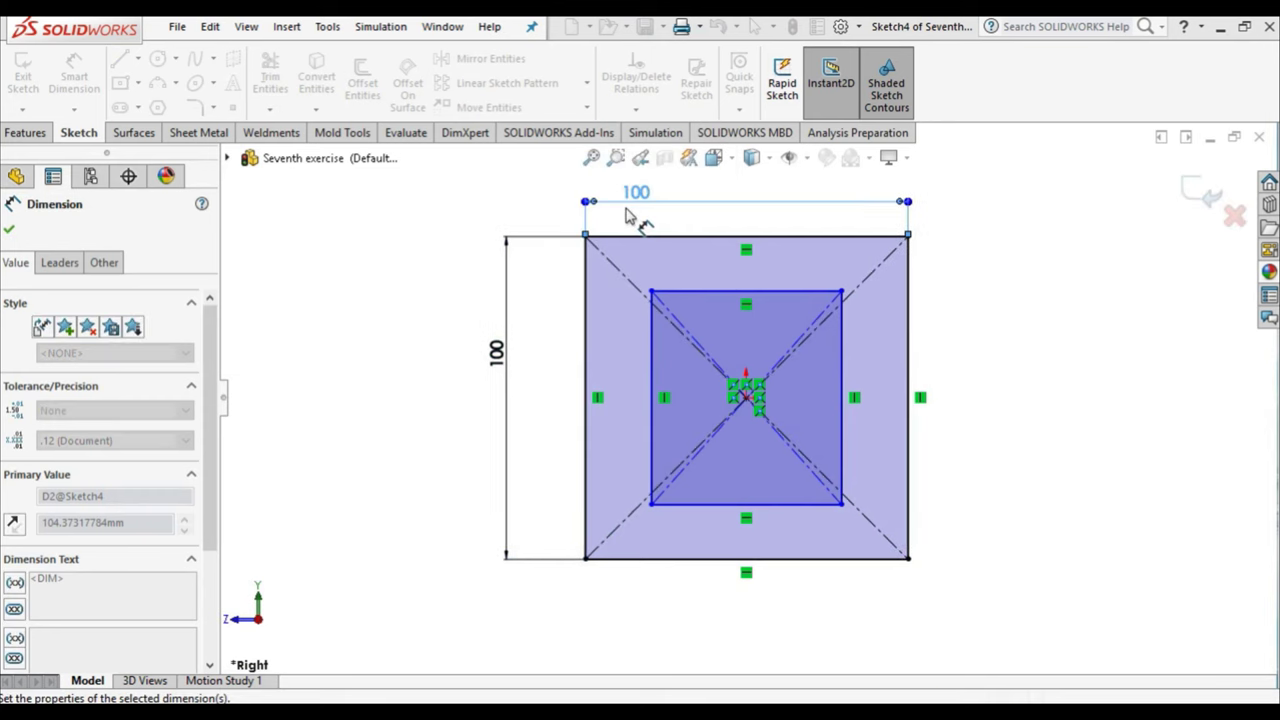
# Set the inner square's offsets from the top and left outer edges to 10 each.
pyautogui.click(700, 292)
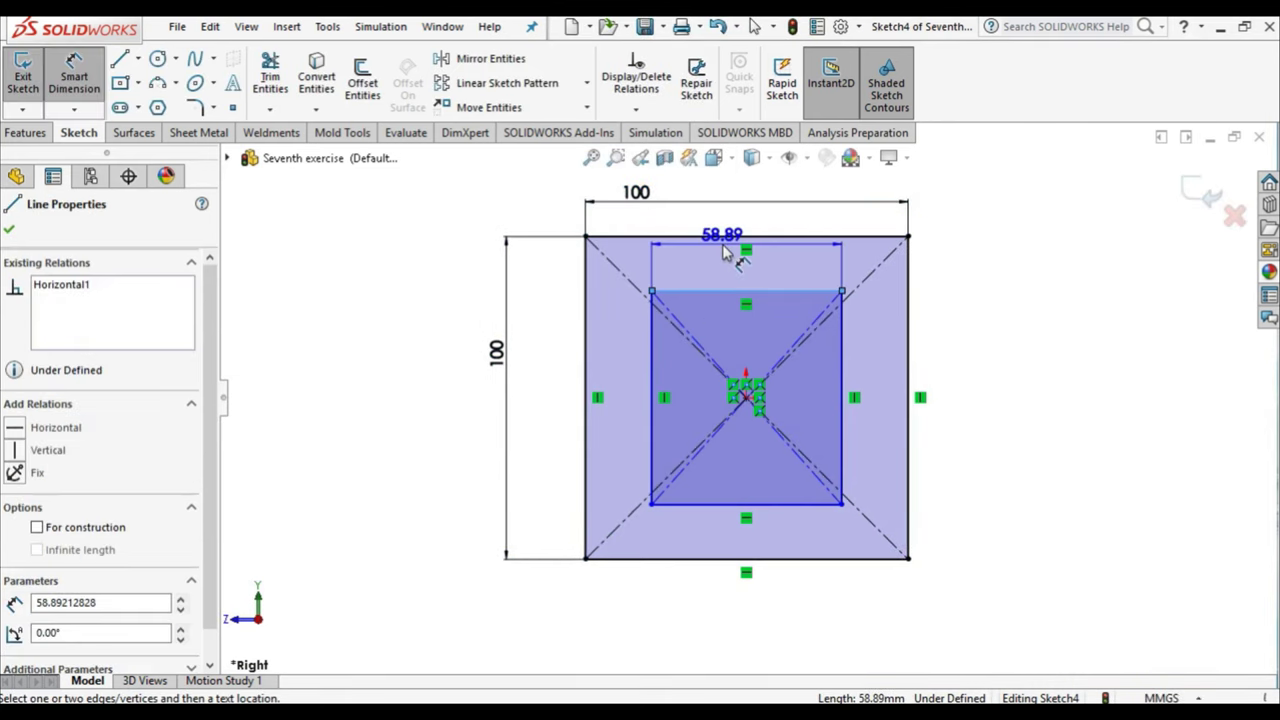
pyautogui.click(745, 238)
pyautogui.click(1008, 250)
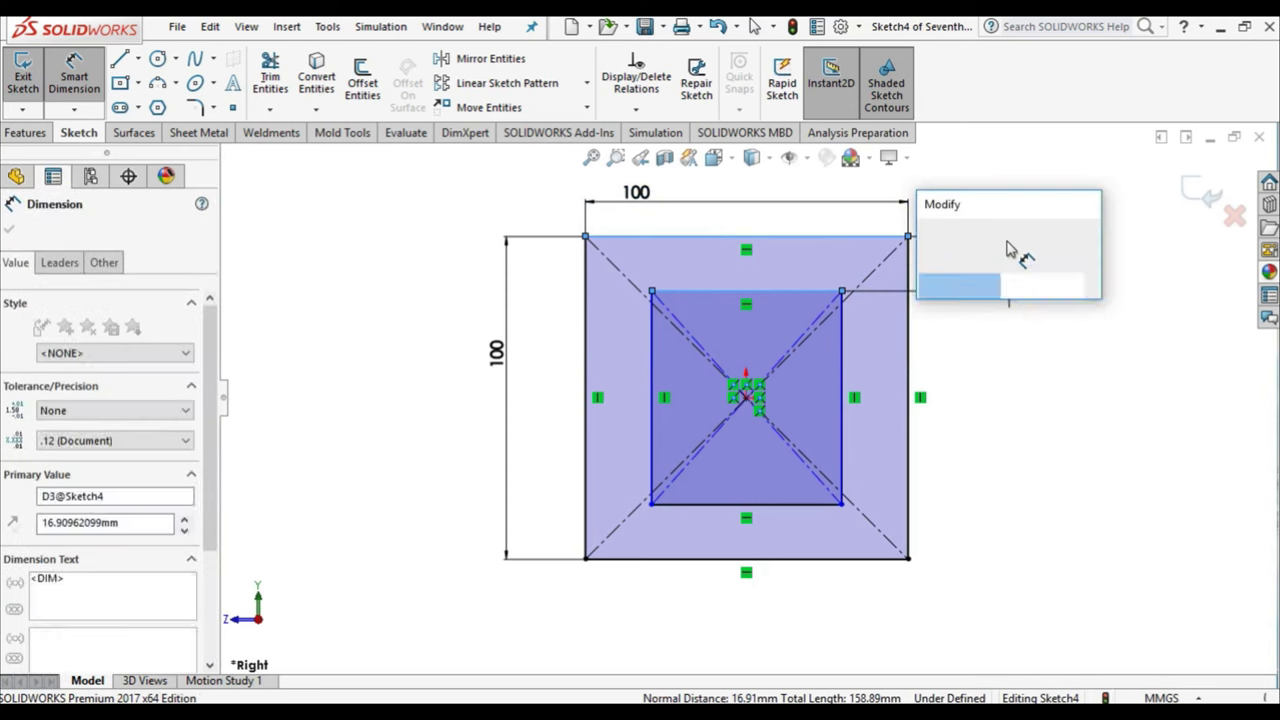
pyautogui.write('10')
pyautogui.press('Return')
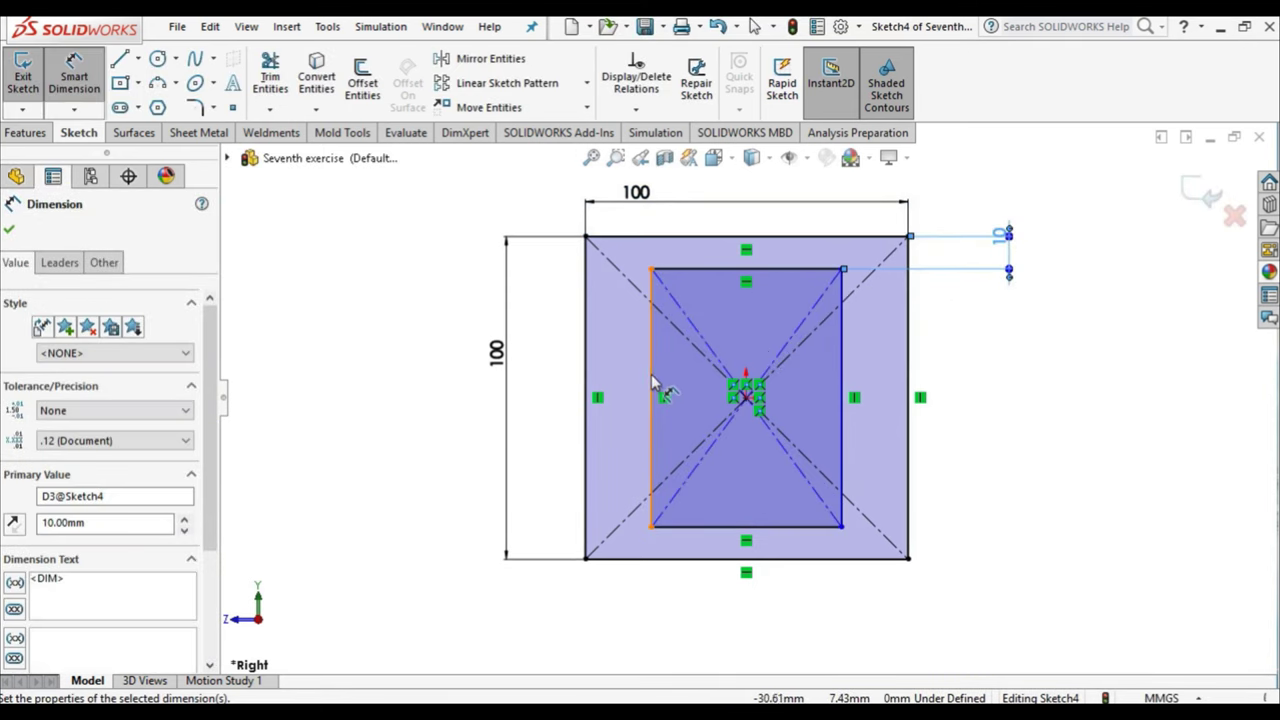
pyautogui.click(652, 388)
pyautogui.click(585, 371)
pyautogui.click(512, 372)
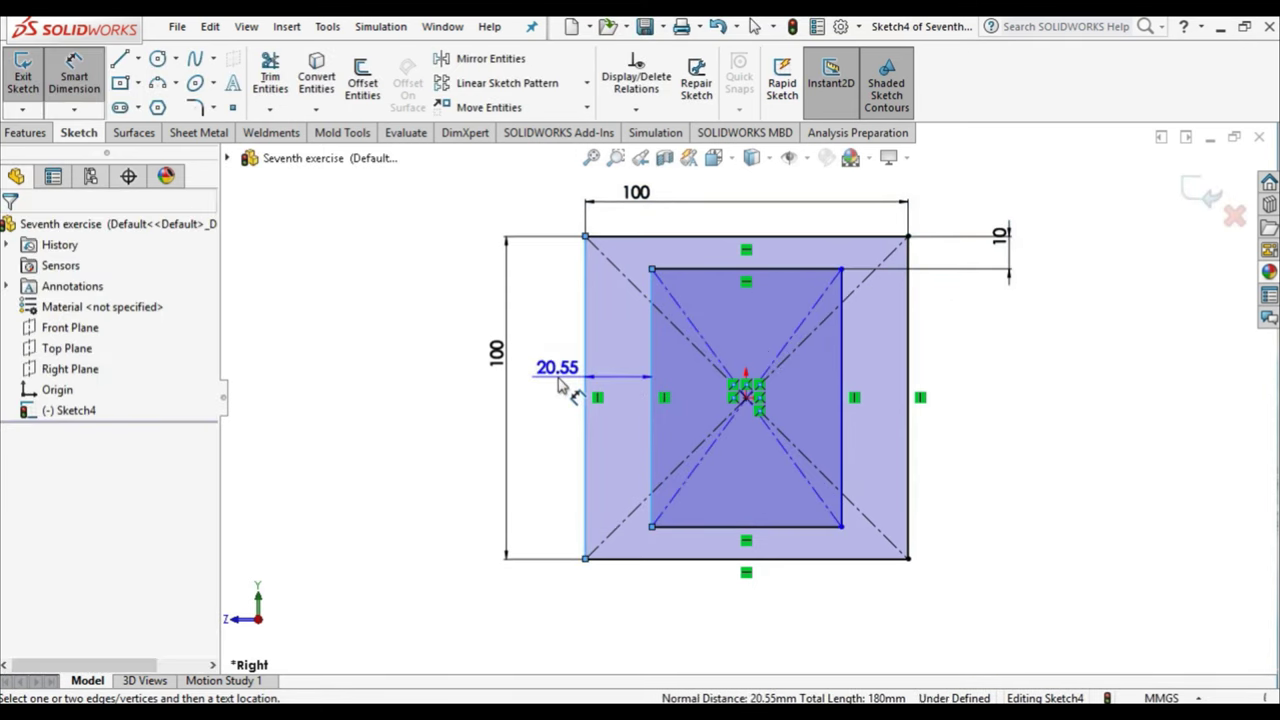
pyautogui.write('100')
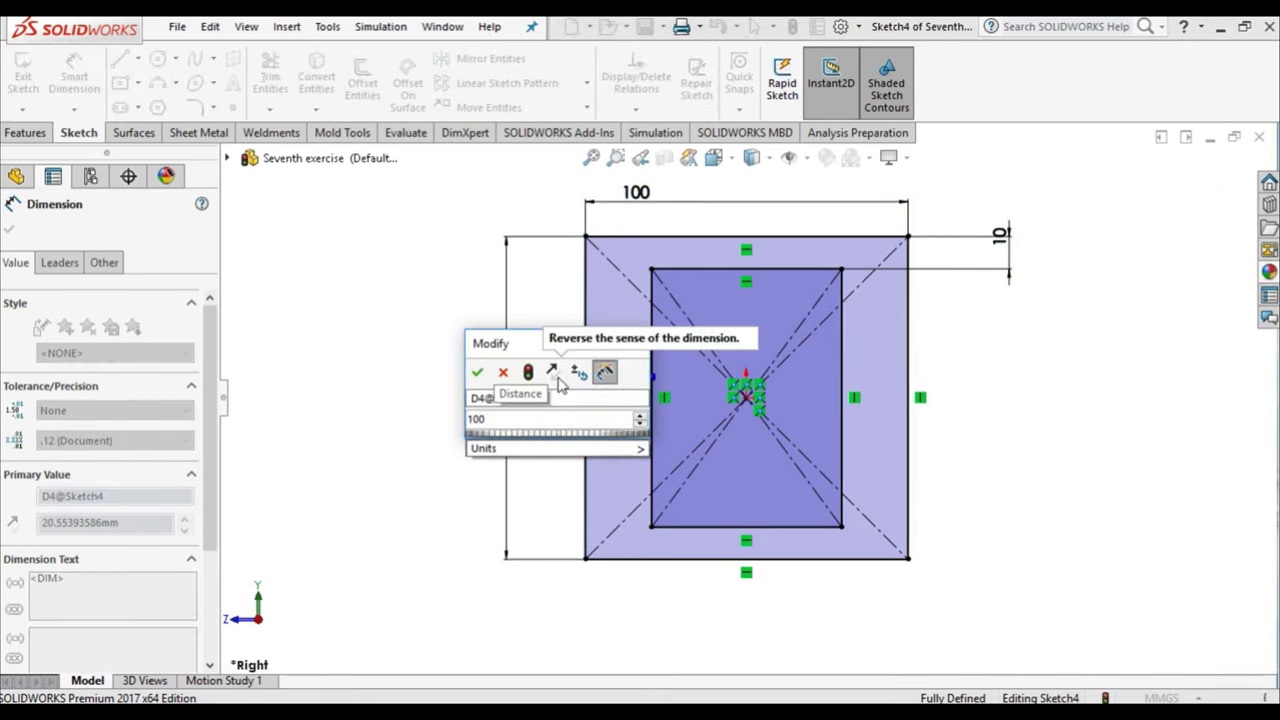
pyautogui.press('BackSpace')
pyautogui.press('Return')
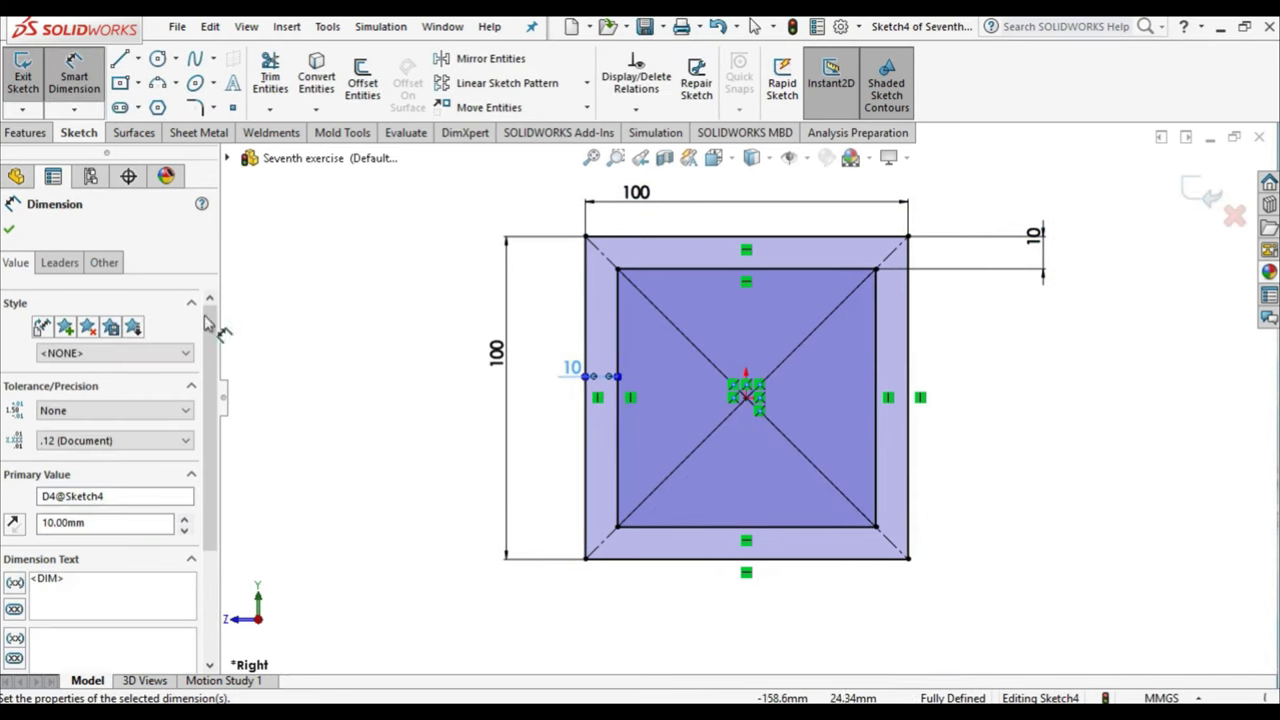
pyautogui.click(9, 229)
# Extrude the hollow square sketch Blind to 1500 mm, checking it from the Front view.
pyautogui.click(36, 132)
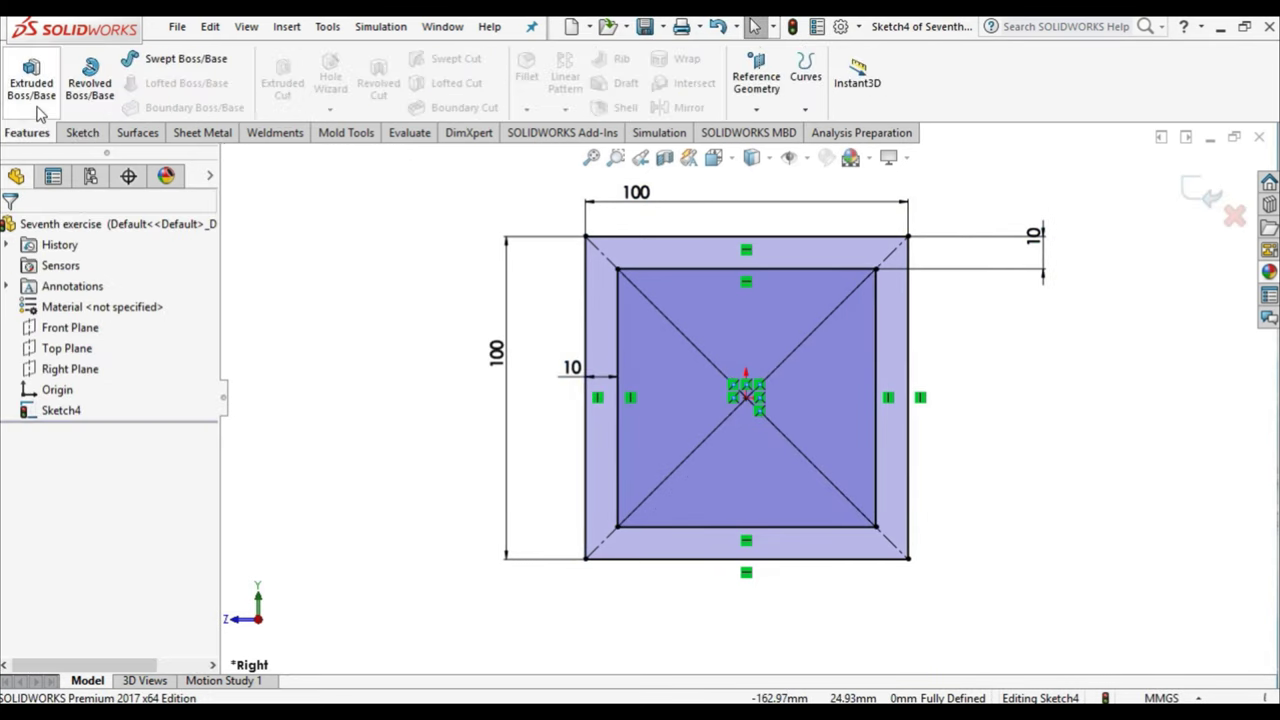
pyautogui.click(33, 88)
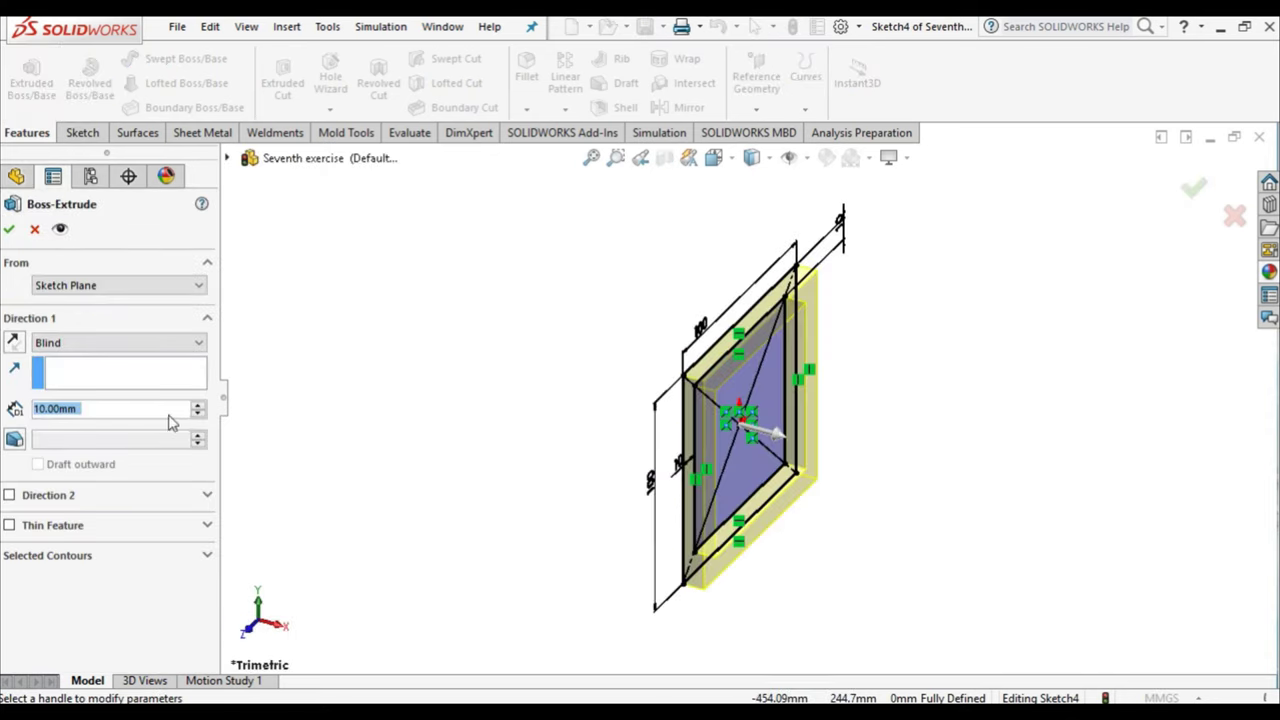
pyautogui.write('1500')
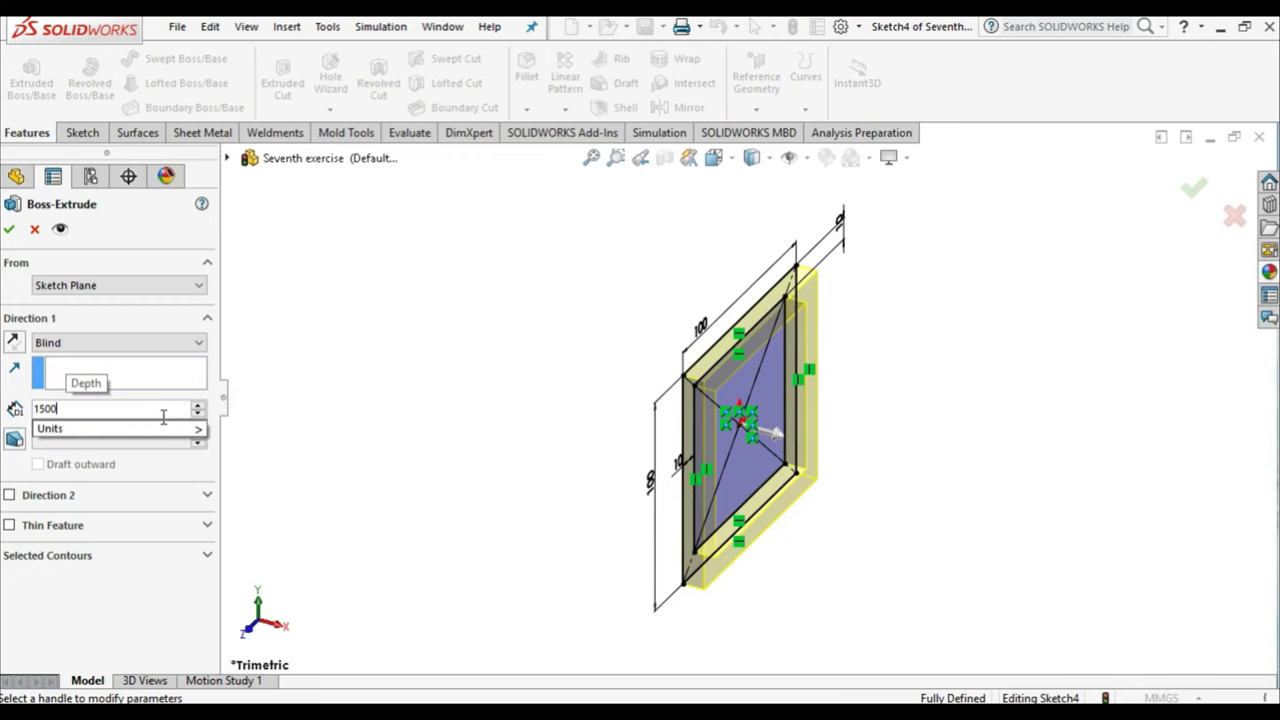
pyautogui.press('Return')
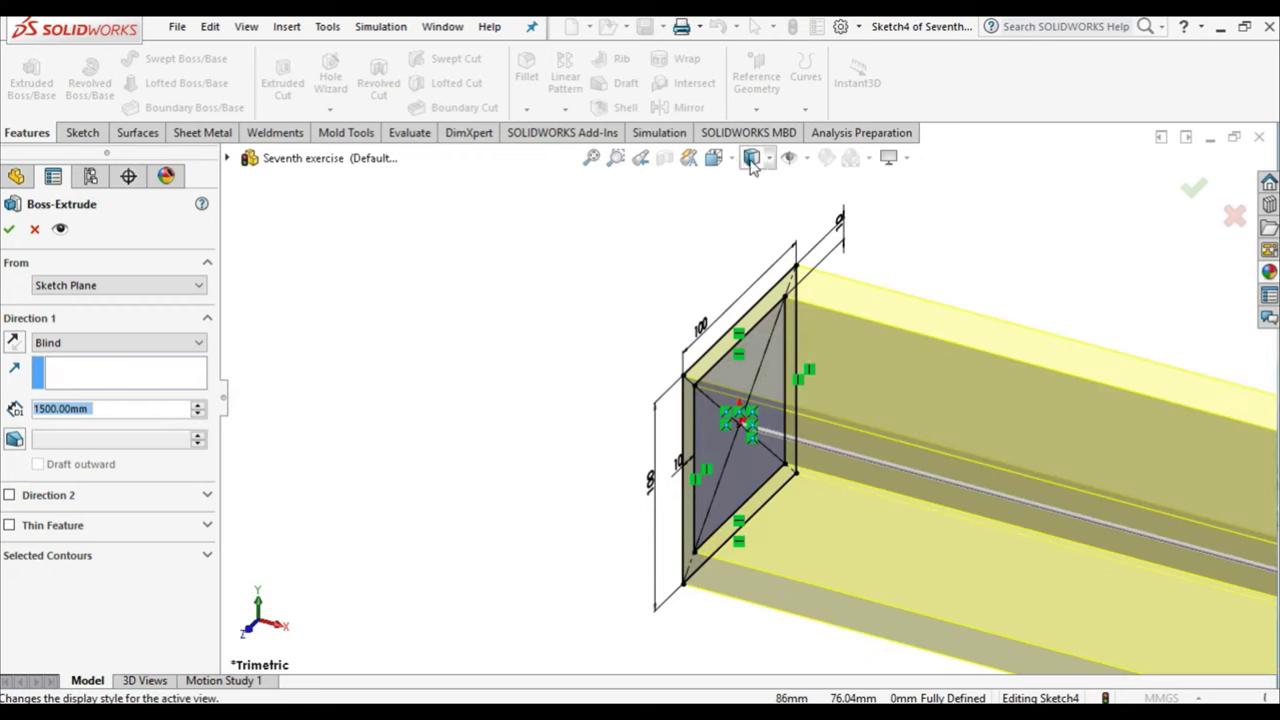
pyautogui.click(714, 157)
pyautogui.click(707, 230)
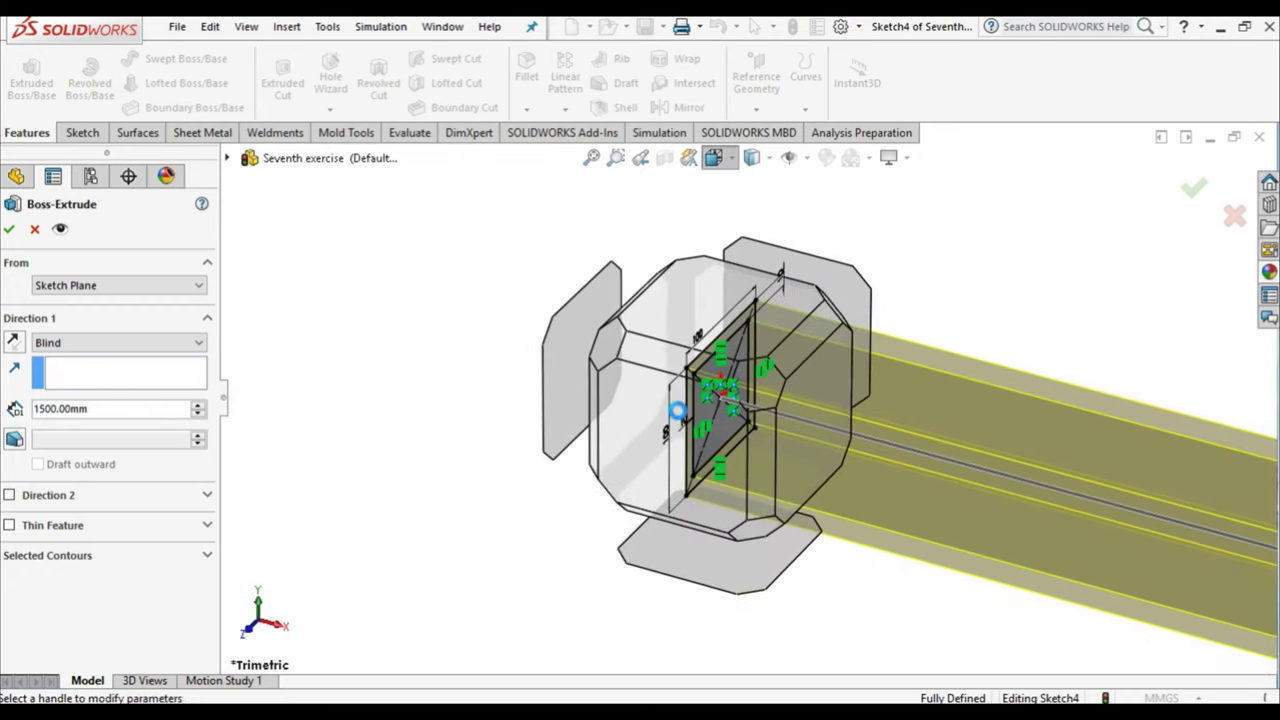
pyautogui.click(9, 228)
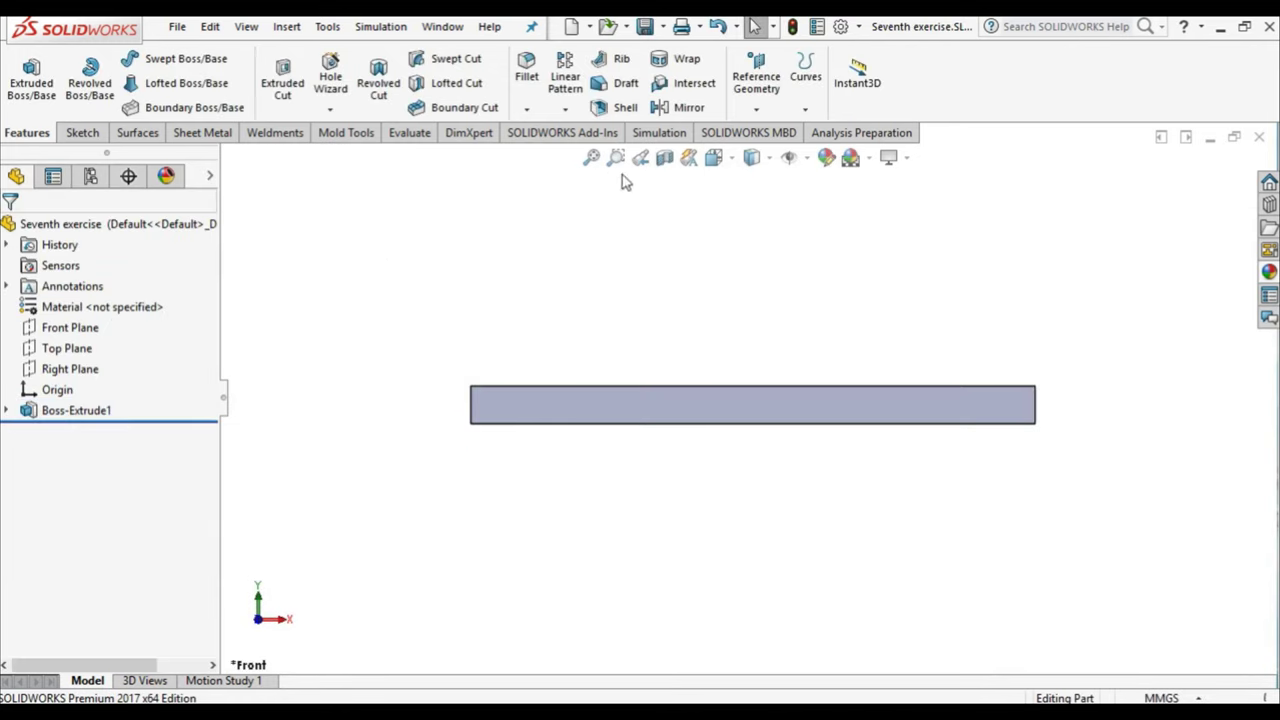
# Create a new Static simulation study named 'Seventh exercise'.
pyautogui.click(659, 132)
pyautogui.click(20, 108)
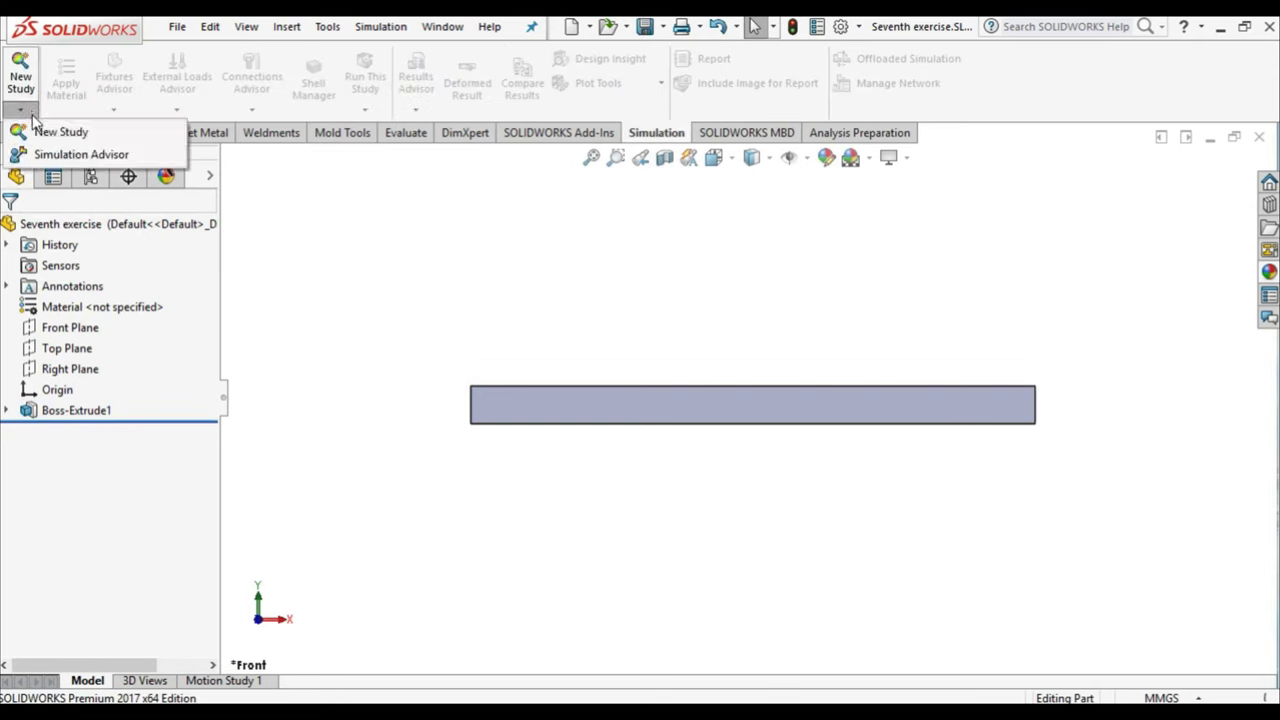
pyautogui.click(45, 130)
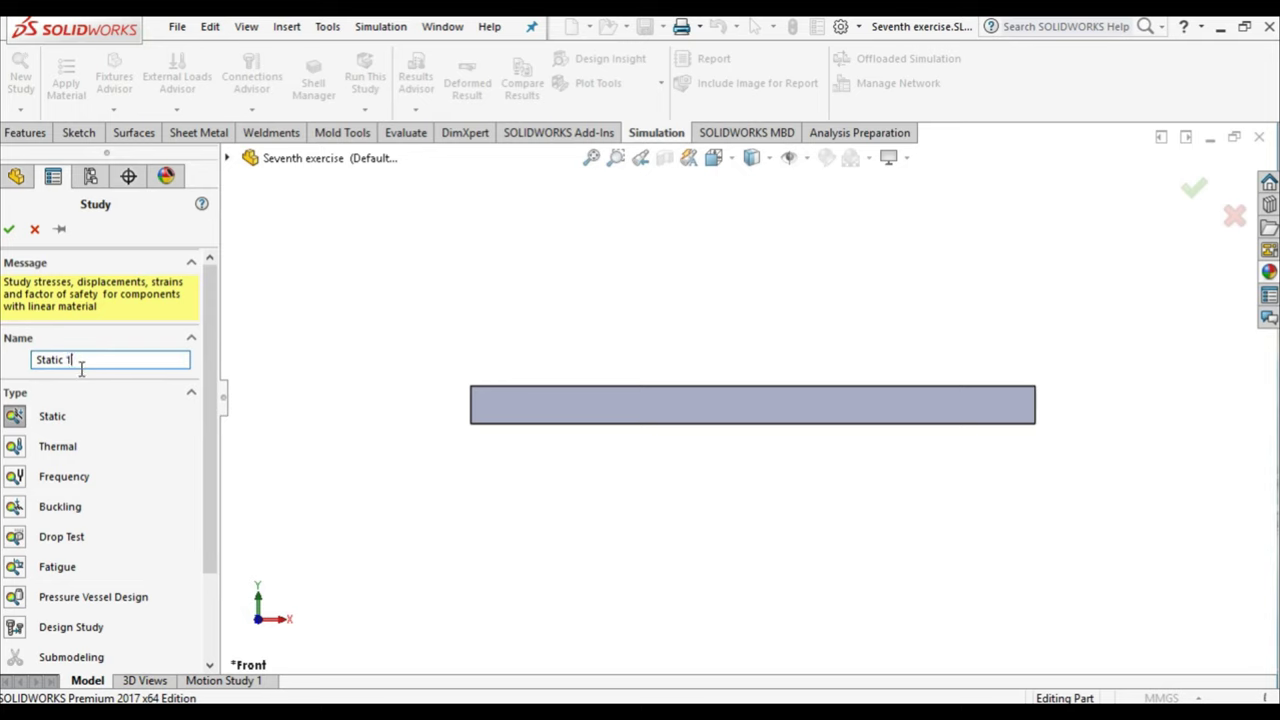
pyautogui.write('Seventh exercise')
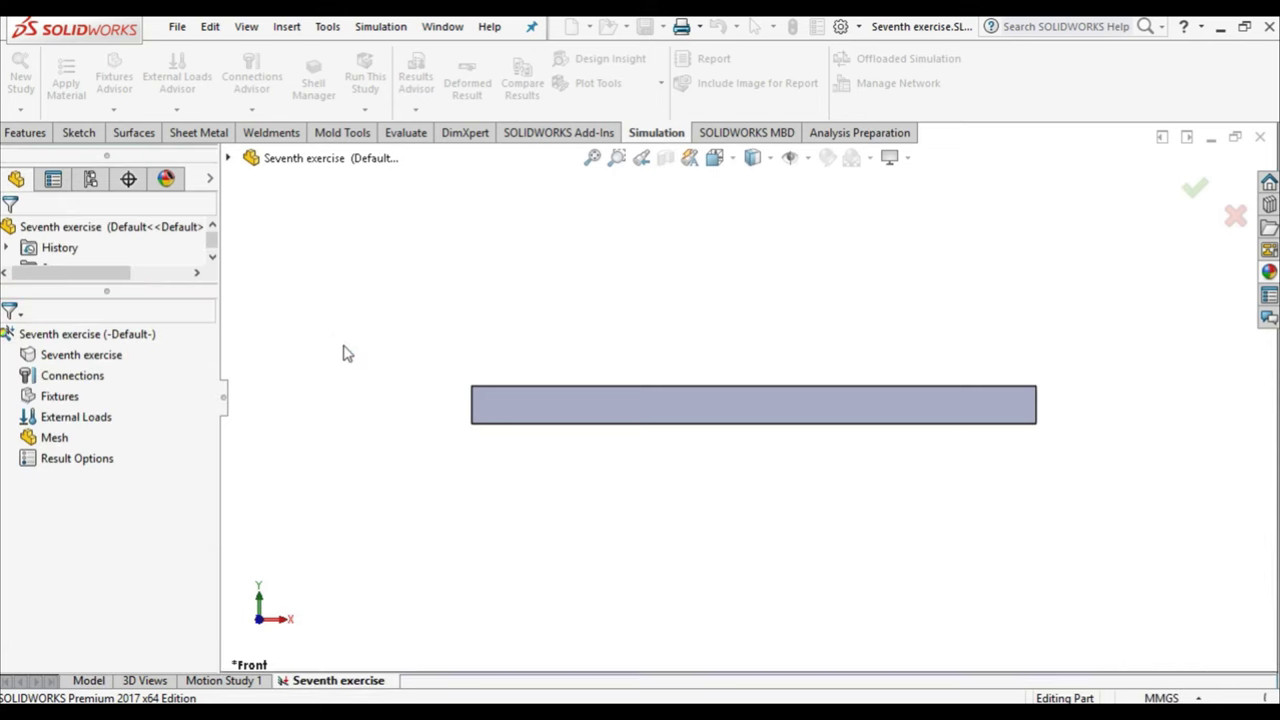
# Assign Alloy Steel as the part's material.
pyautogui.rightClick(108, 358)
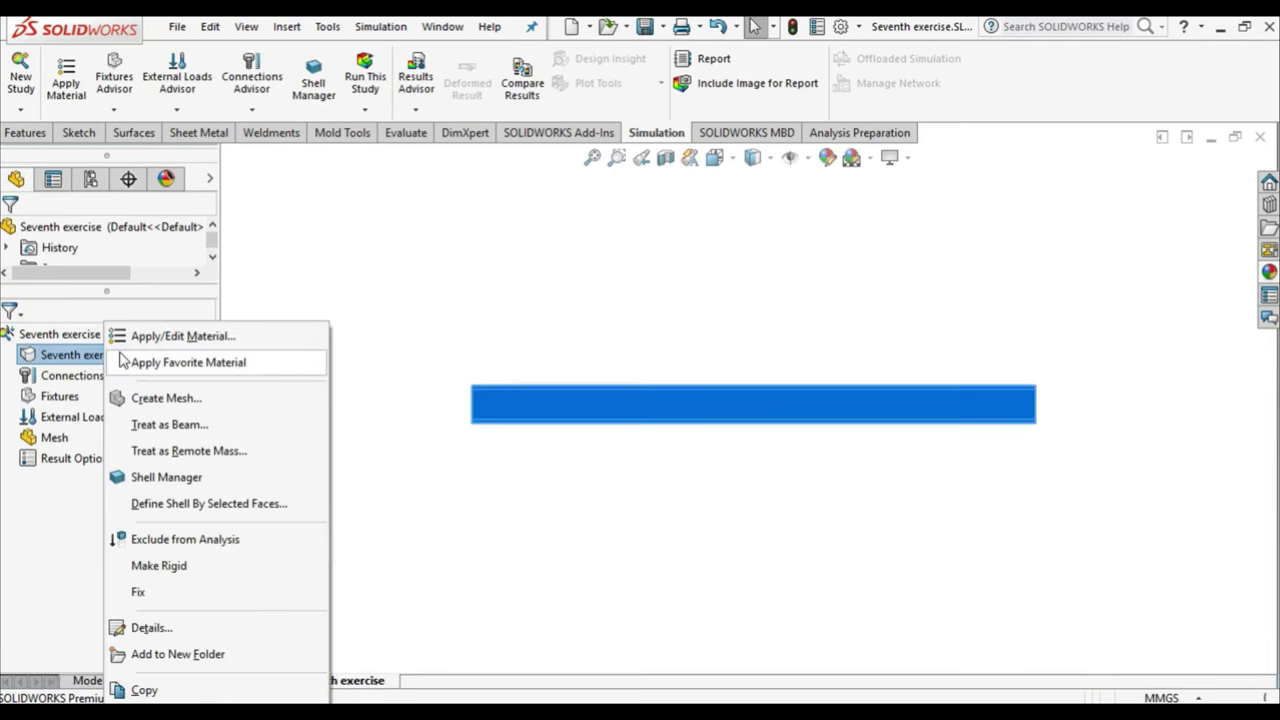
pyautogui.click(147, 338)
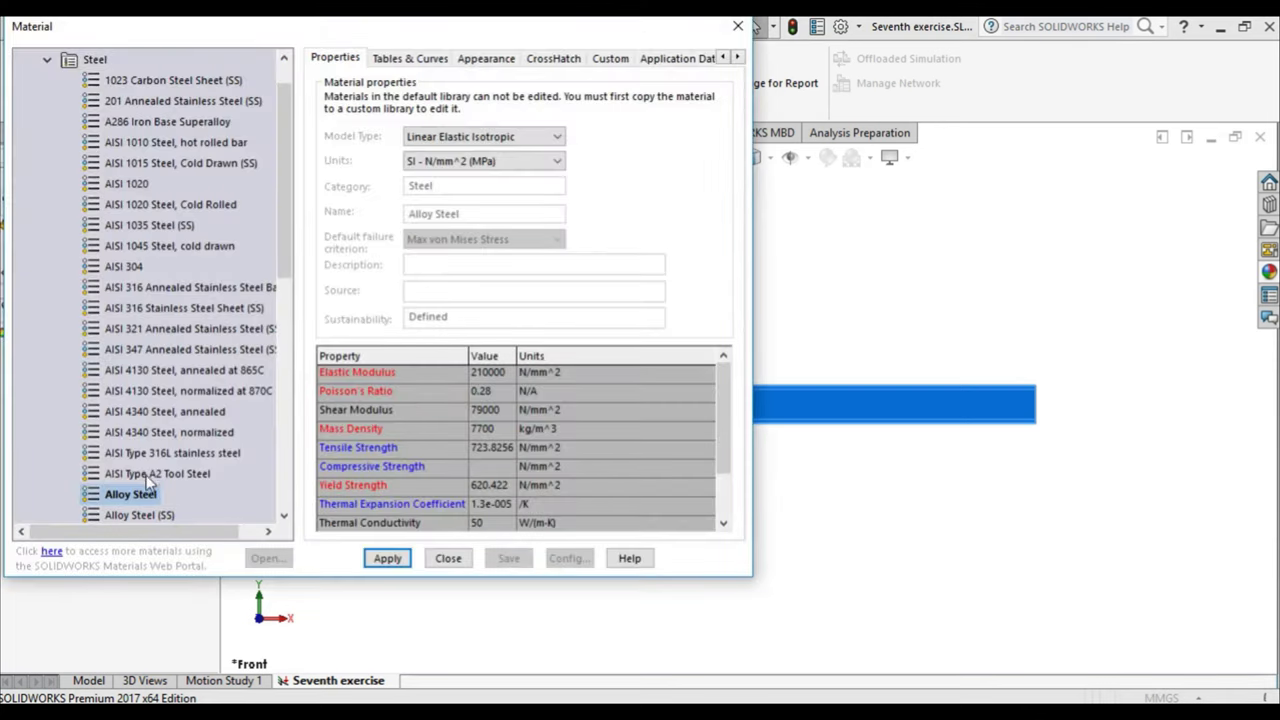
pyautogui.click(146, 496)
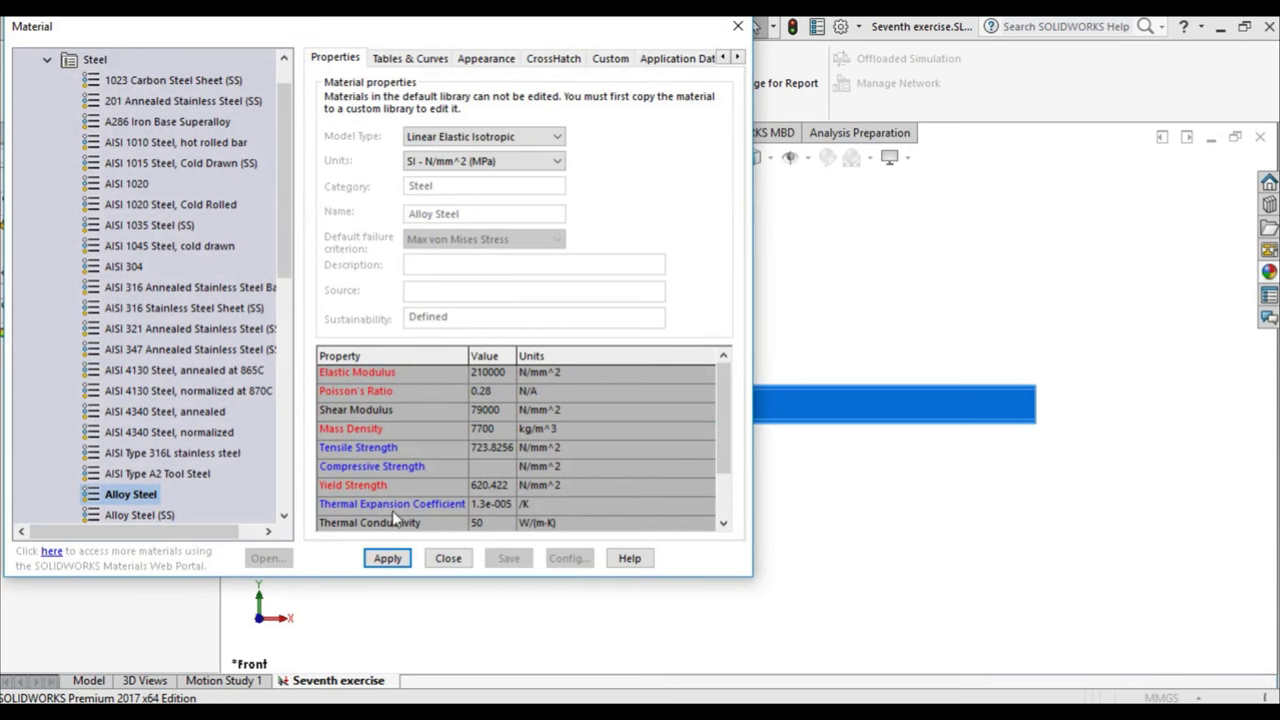
pyautogui.click(448, 560)
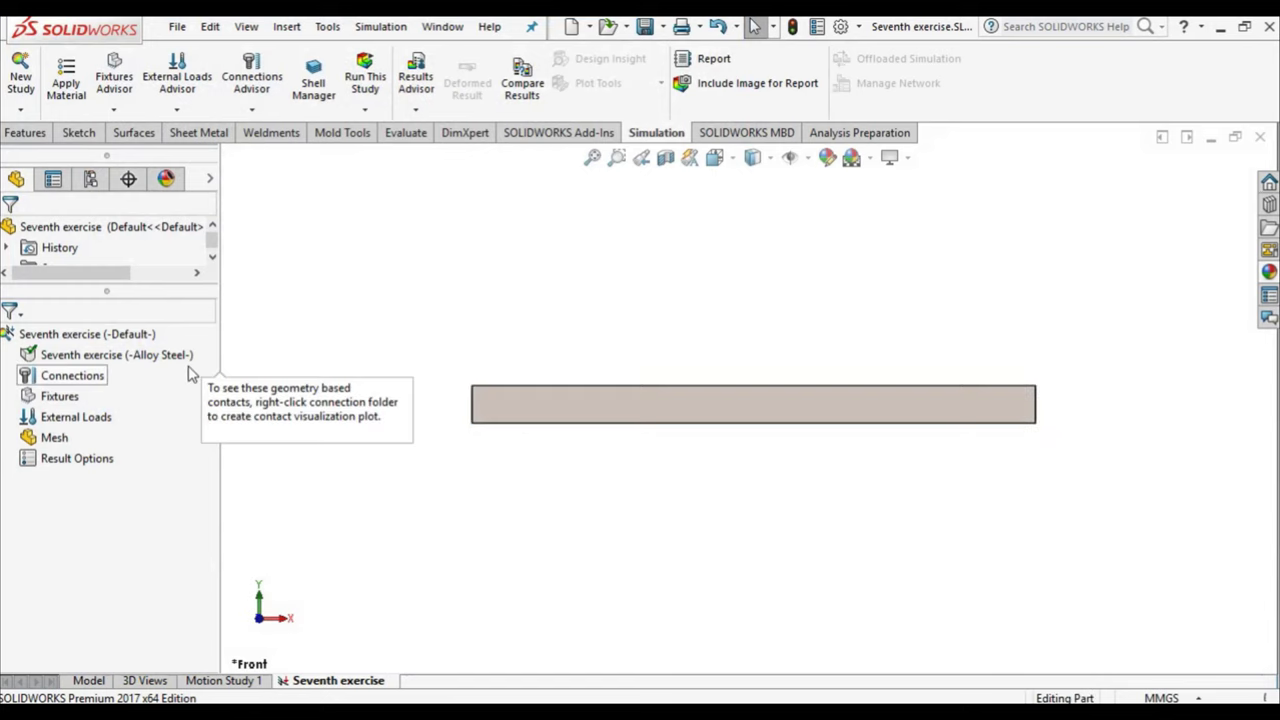
# Treat the part as a beam, giving joints at both ends.
pyautogui.rightClick(62, 398)
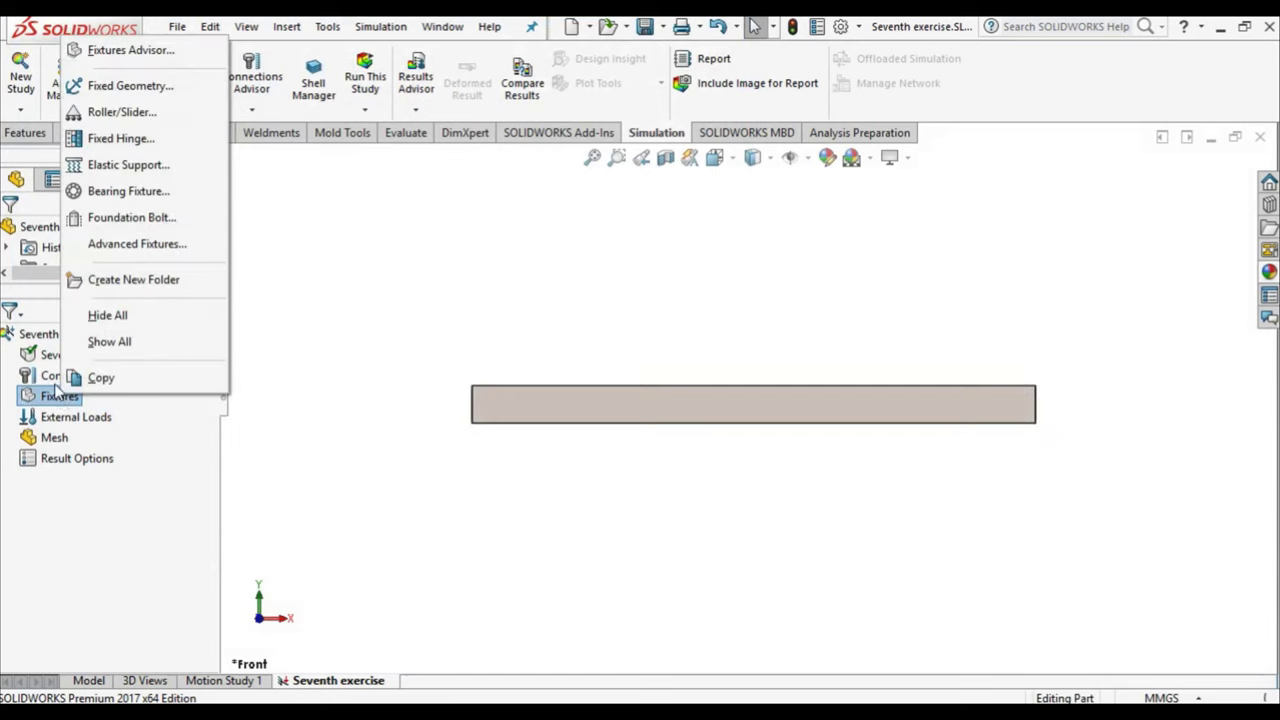
pyautogui.rightClick(47, 362)
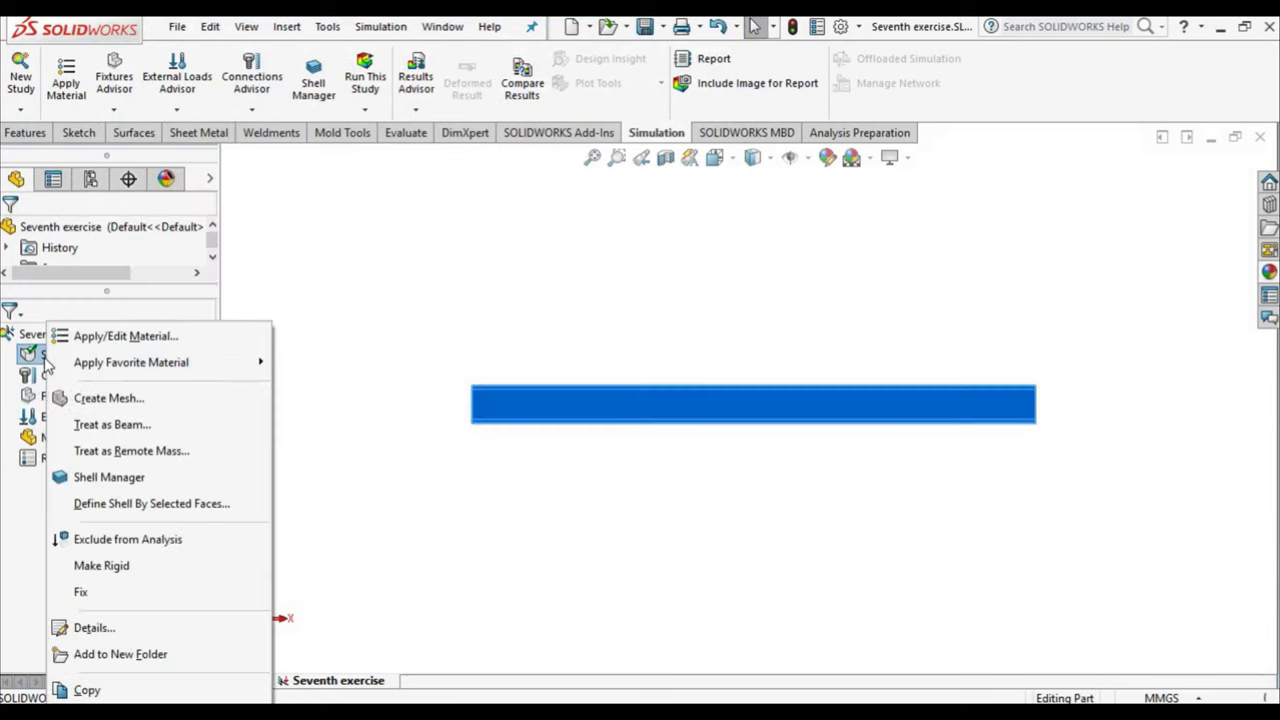
pyautogui.click(106, 425)
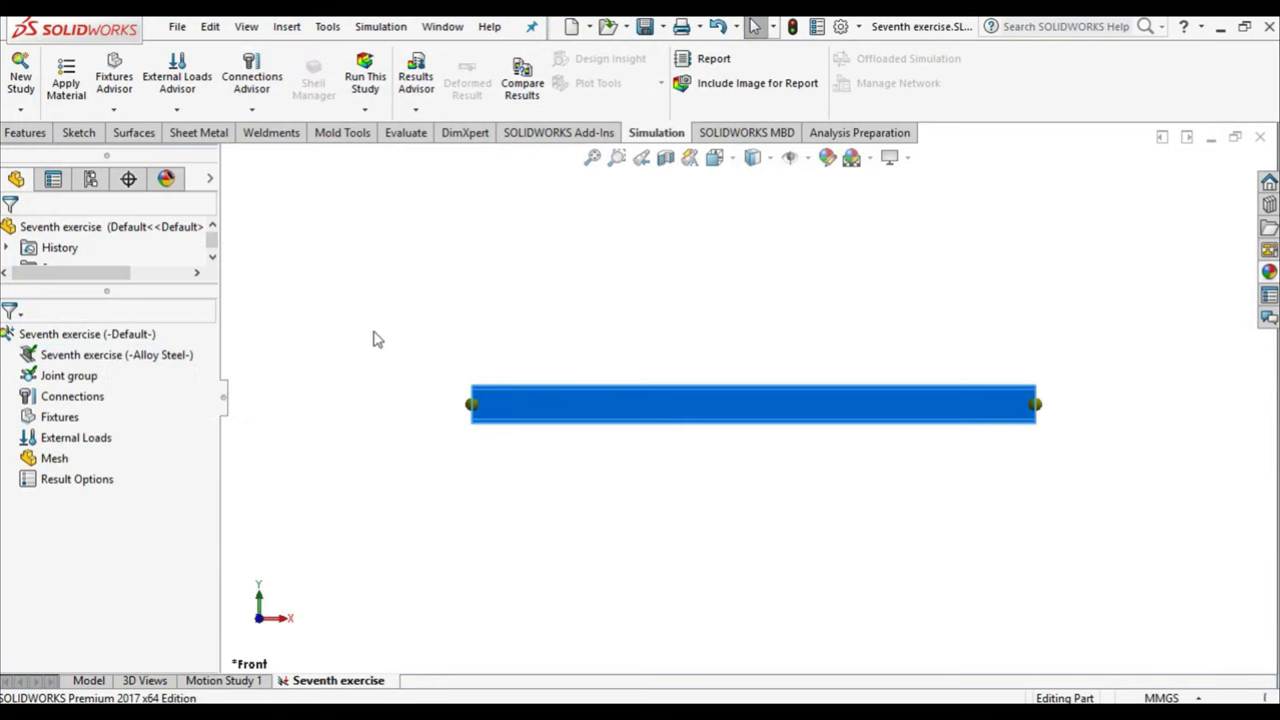
pyautogui.rightClick(80, 418)
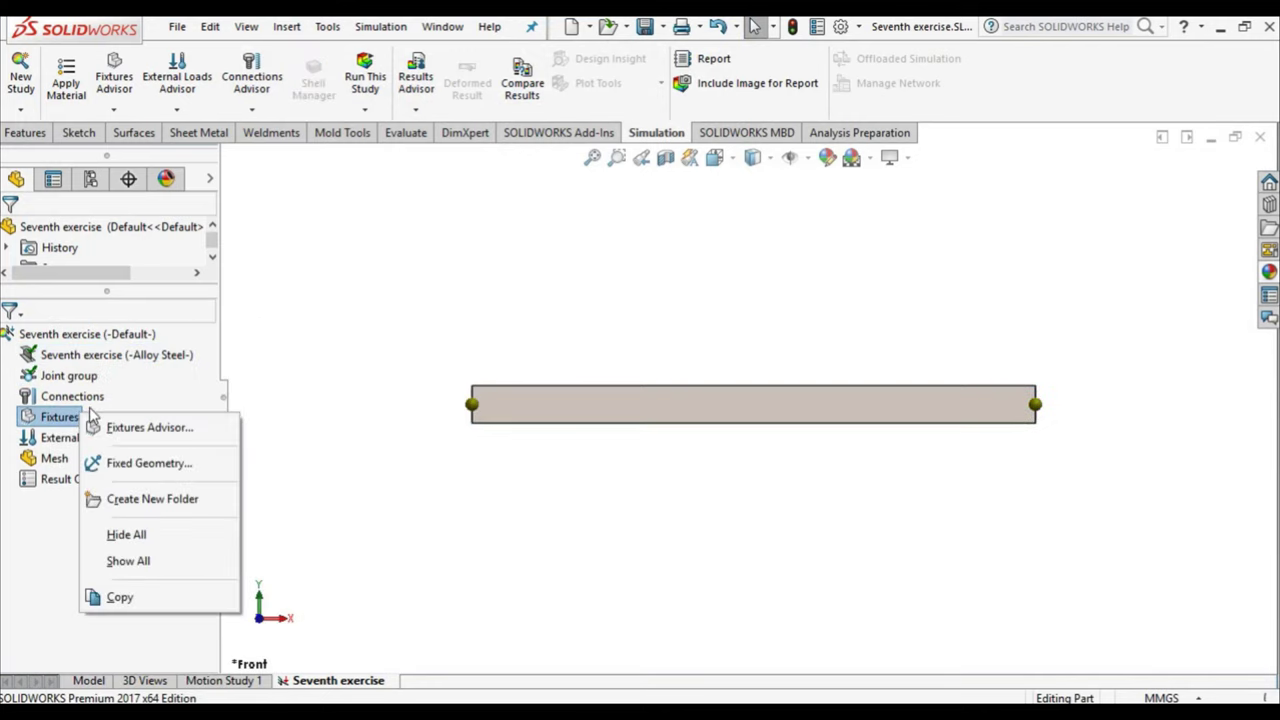
# Apply a Fixed Geometry restraint to the beam's left-end joint with symbol size 200.
pyautogui.click(140, 463)
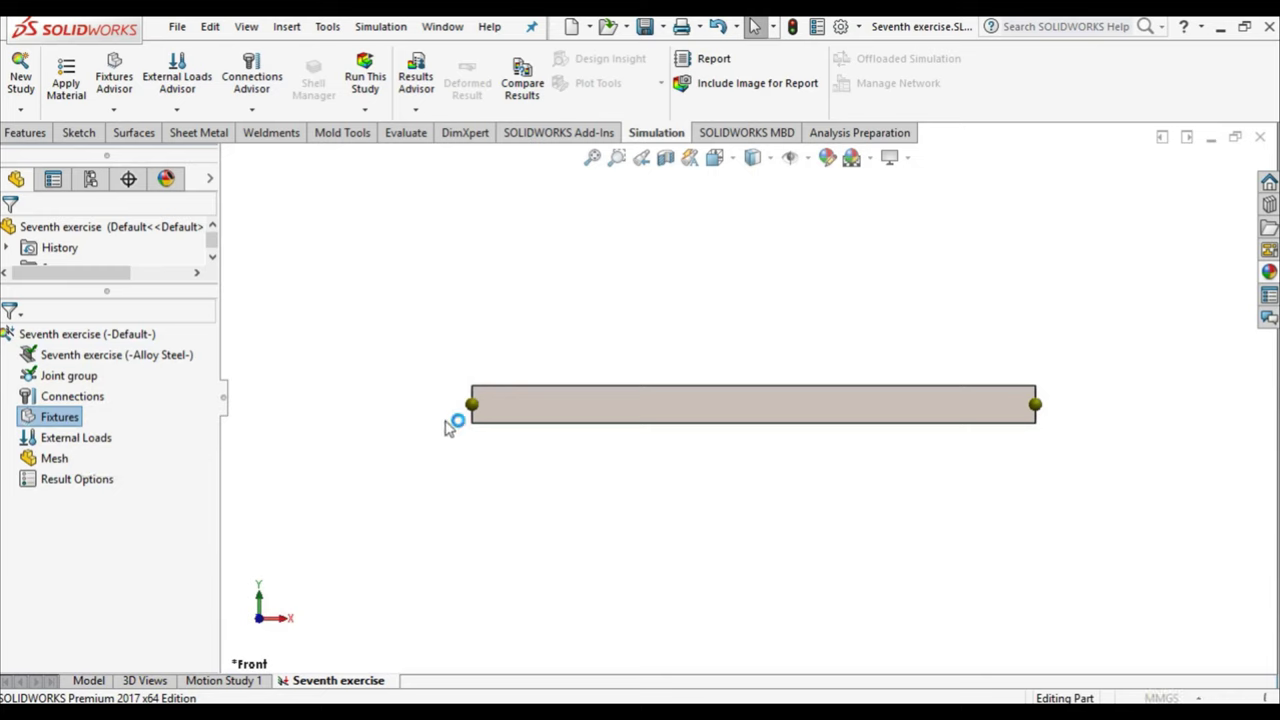
pyautogui.click(474, 406)
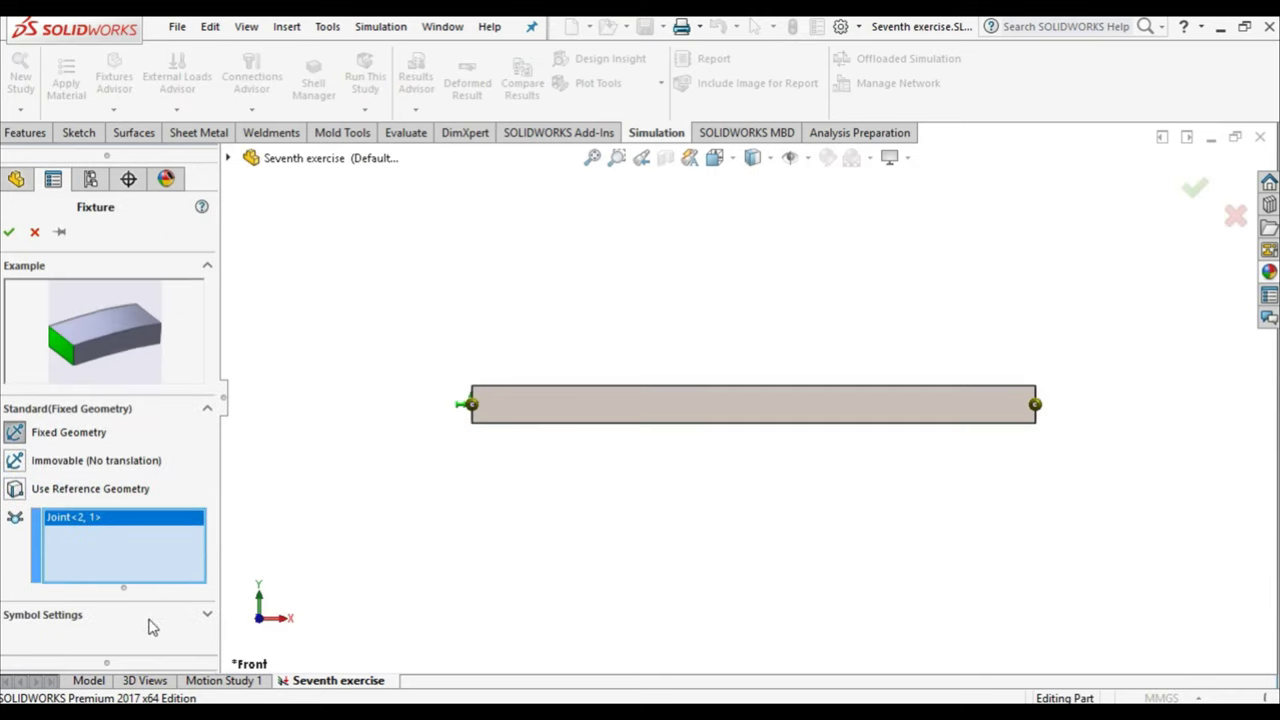
pyautogui.click(74, 616)
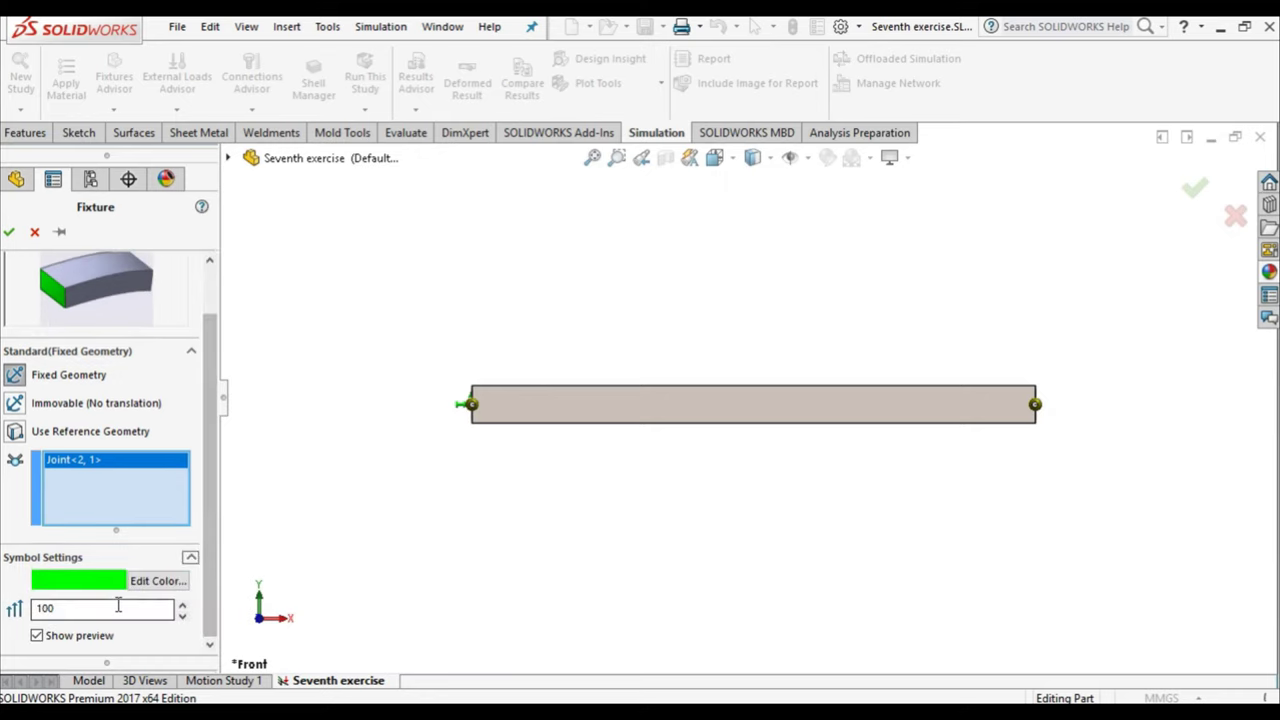
pyautogui.click(182, 604)
pyautogui.click(182, 604)
pyautogui.click(182, 604)
pyautogui.click(182, 604)
pyautogui.click(182, 604)
pyautogui.click(182, 604)
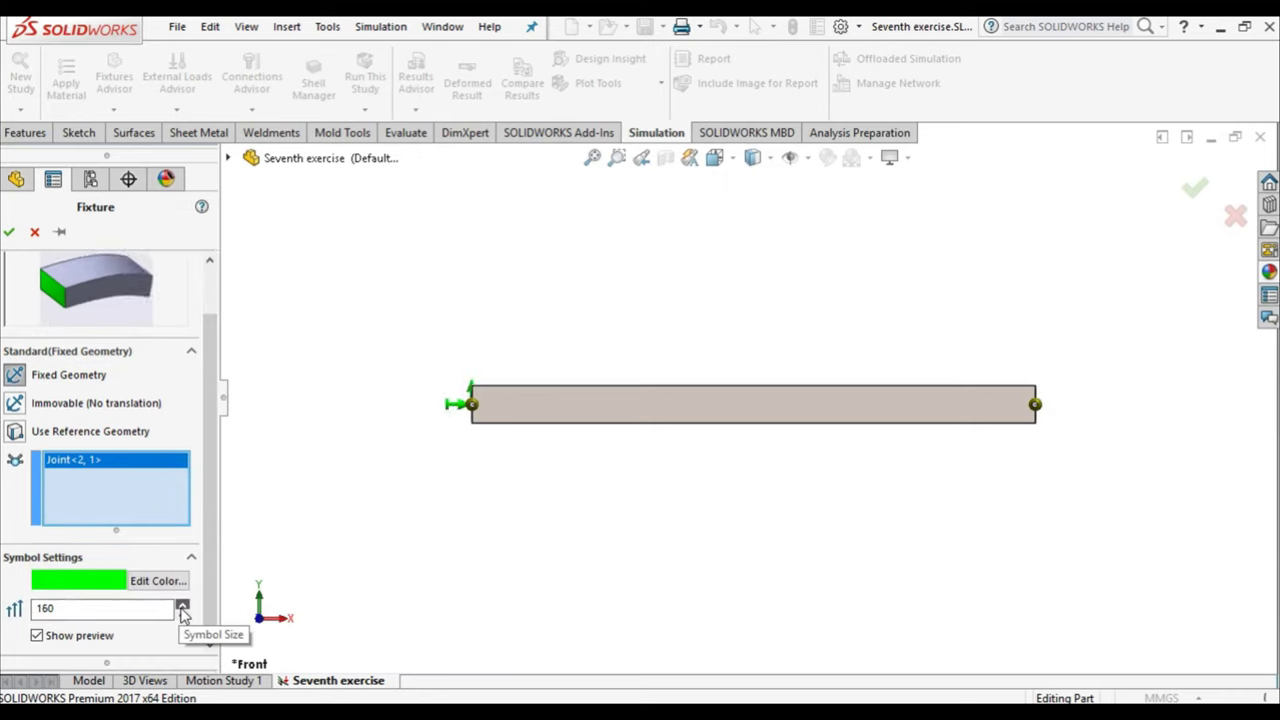
pyautogui.click(182, 605)
pyautogui.click(182, 605)
pyautogui.click(182, 605)
pyautogui.click(182, 605)
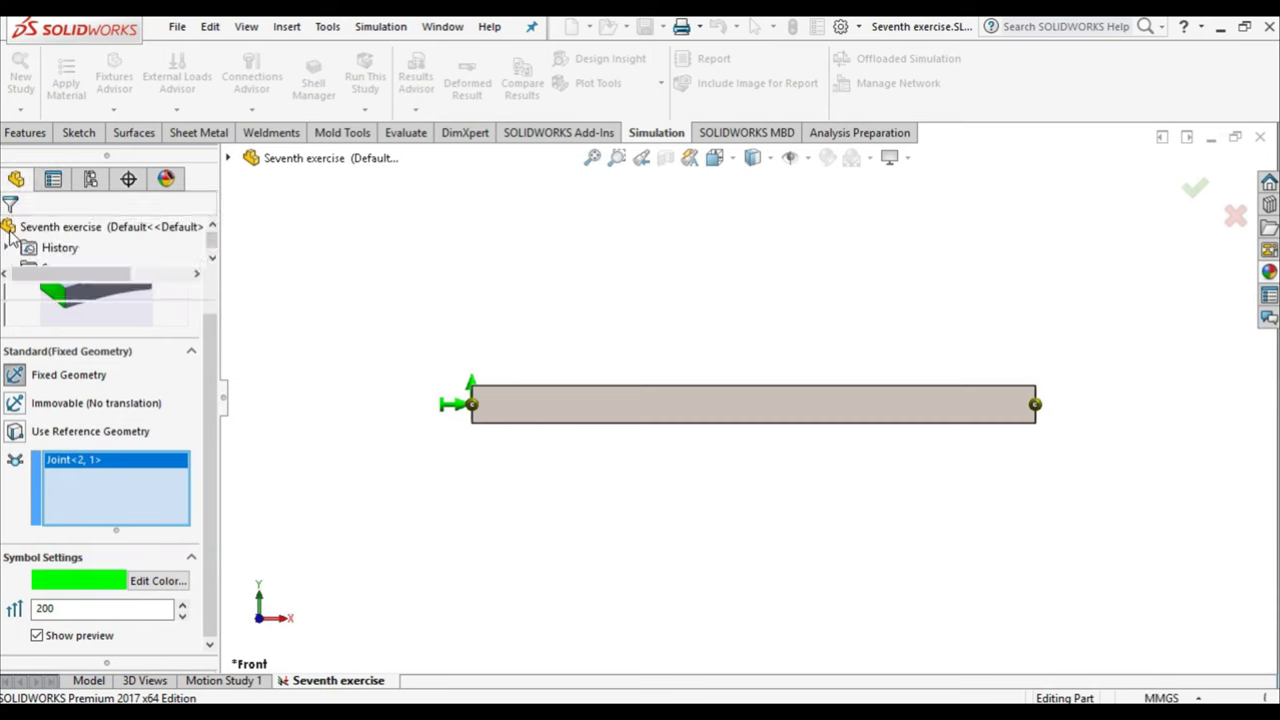
pyautogui.press('Return')
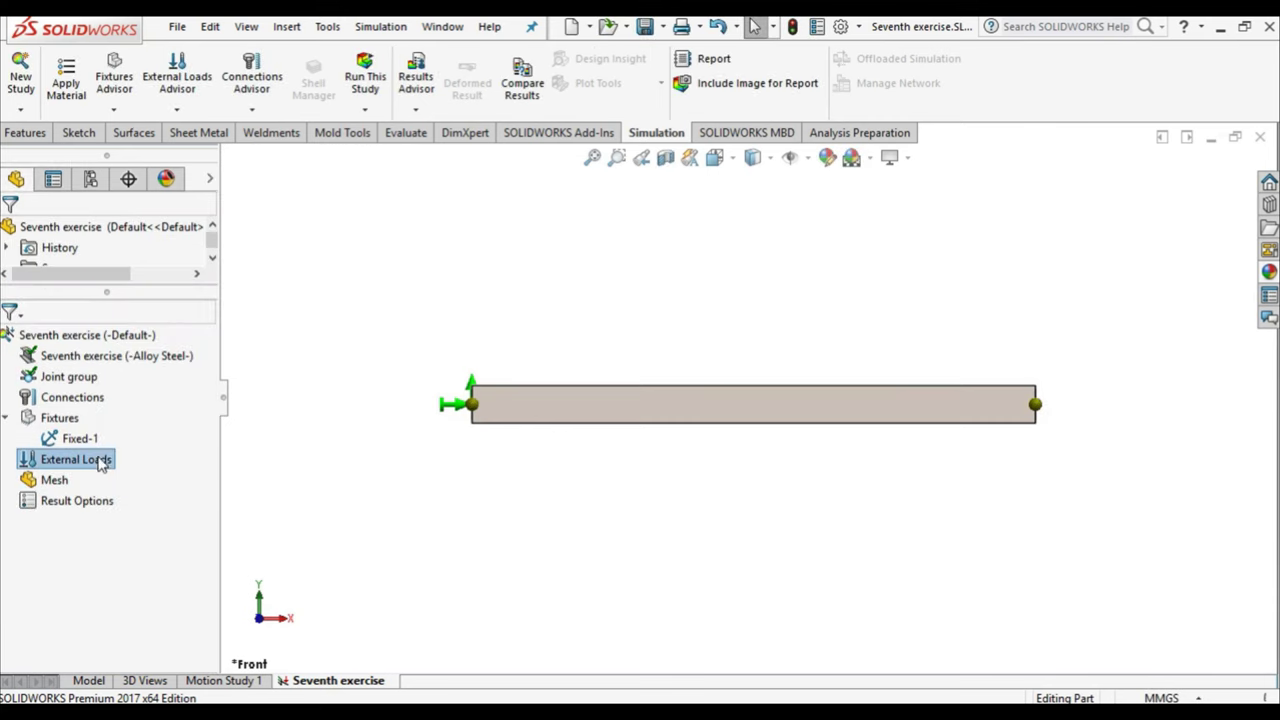
# Define a 1500 N force at the right-end joint, directed relative to the top face.
pyautogui.rightClick(100, 459)
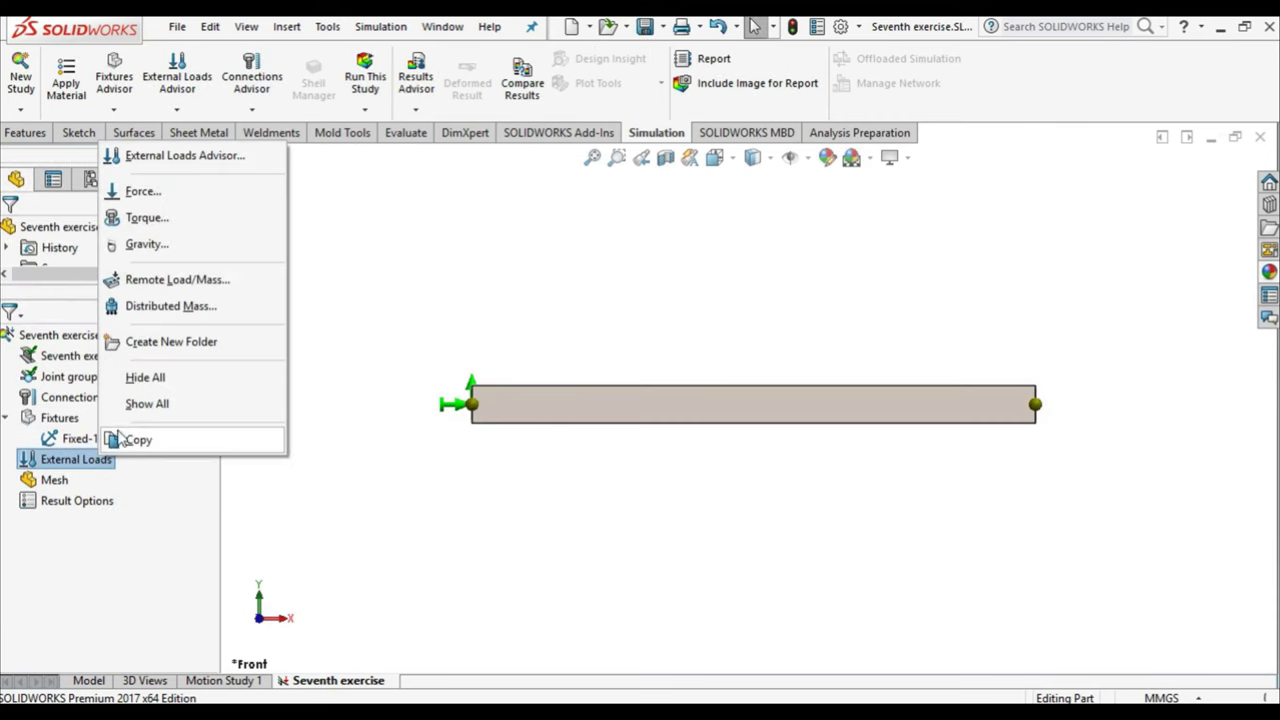
pyautogui.click(145, 191)
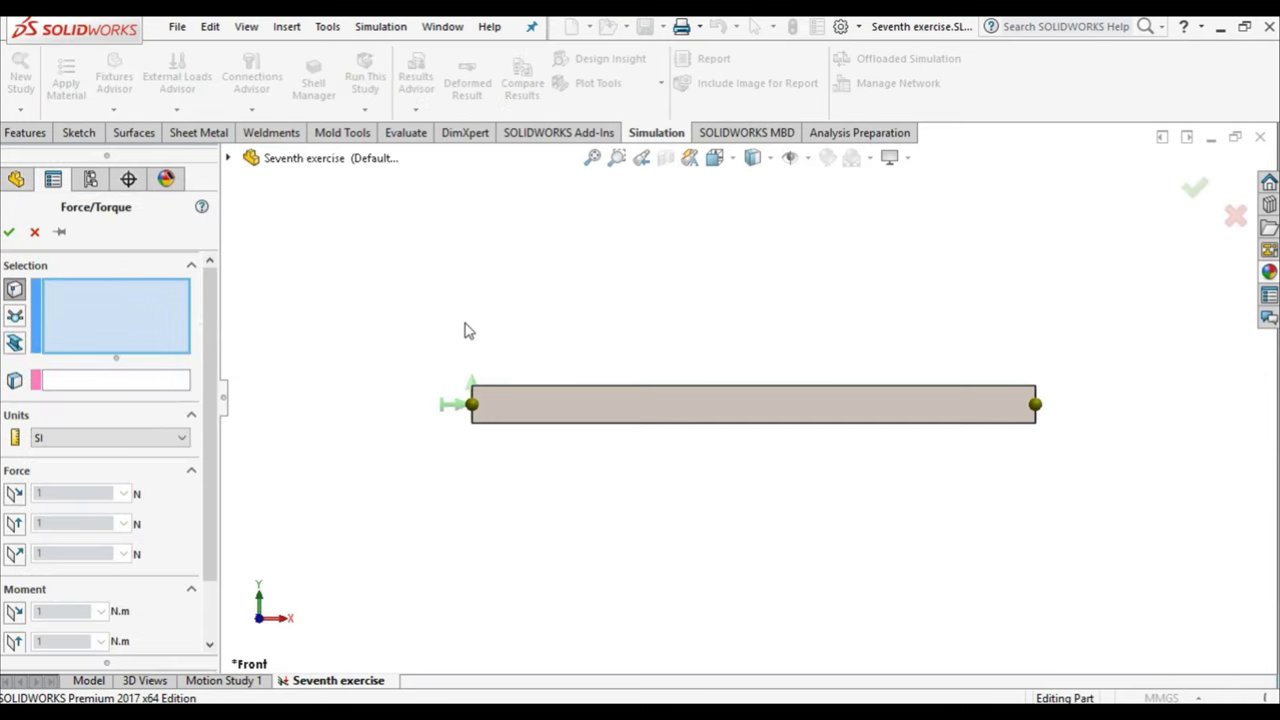
pyautogui.click(16, 318)
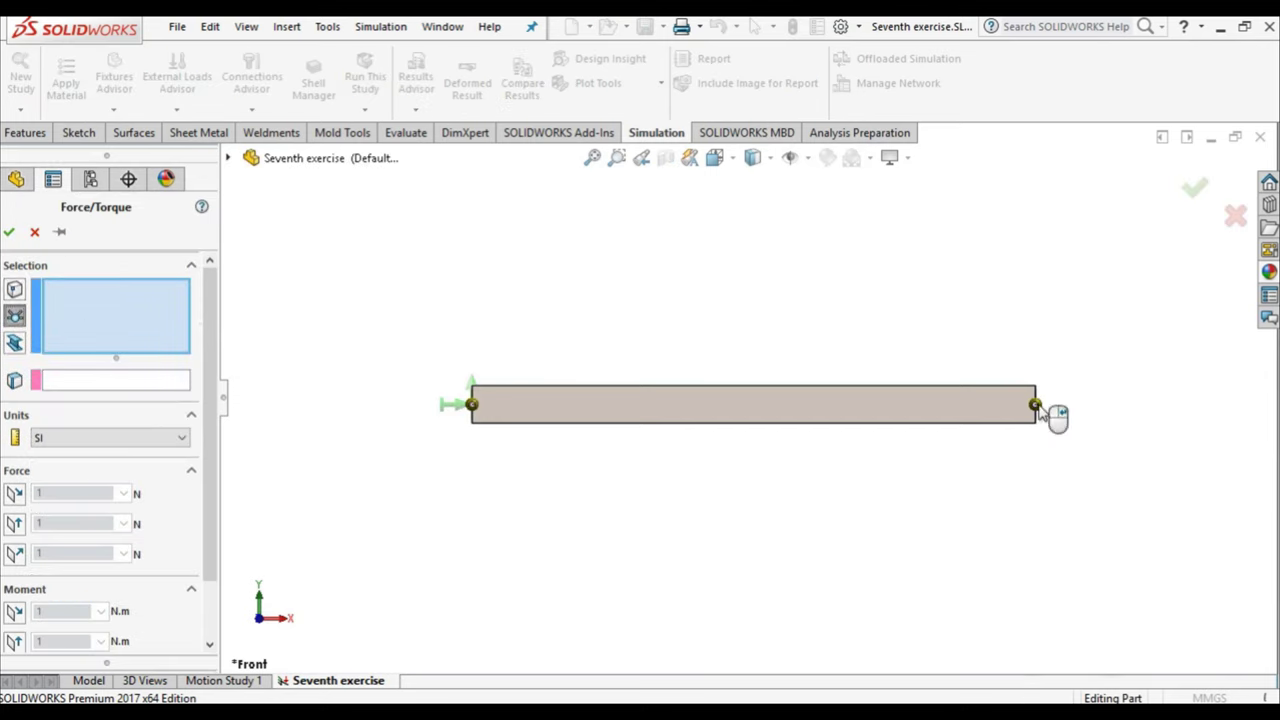
pyautogui.click(1036, 406)
pyautogui.click(155, 384)
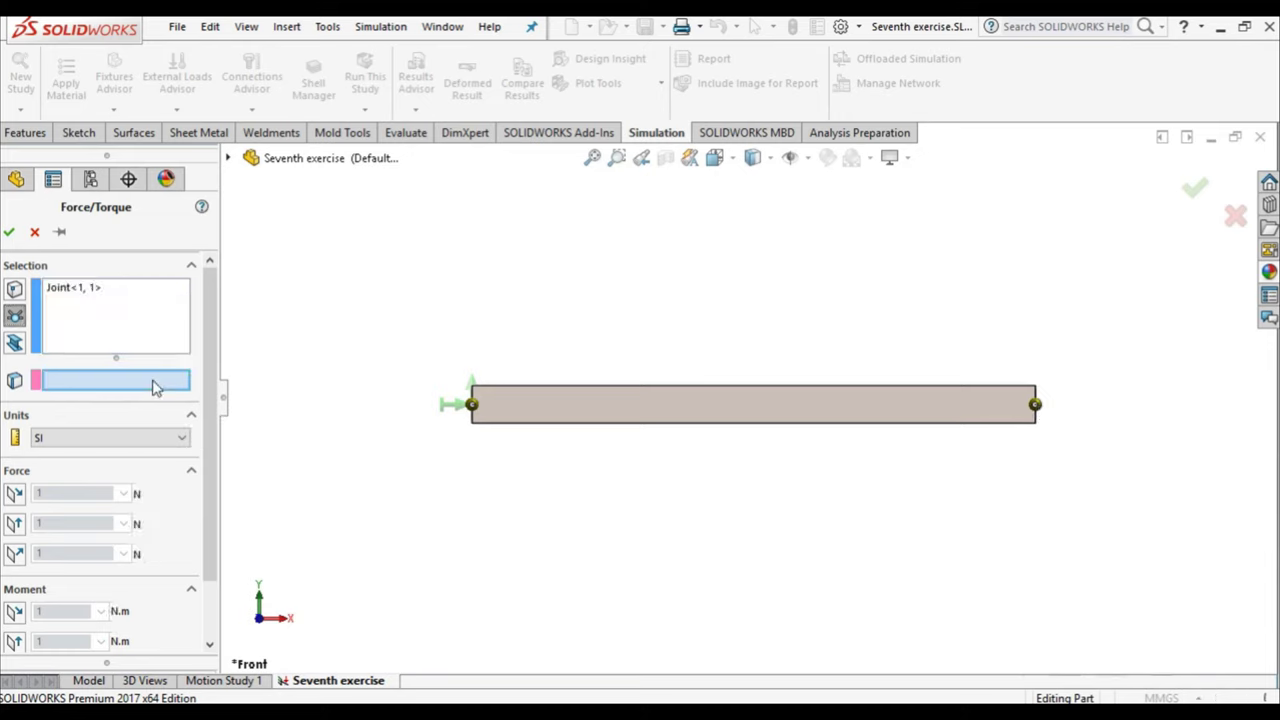
pyautogui.moveTo(771, 268); pyautogui.dragTo(780, 392, button='middle')
pyautogui.click(779, 390)
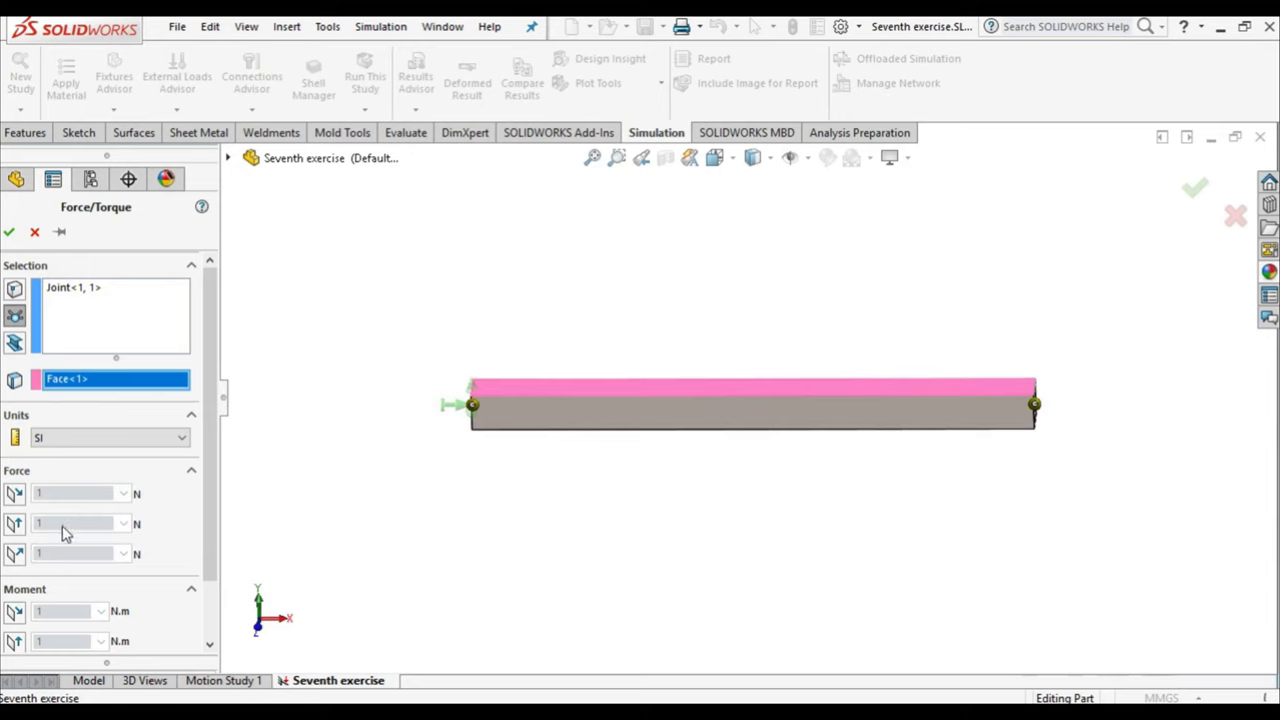
pyautogui.click(18, 556)
pyautogui.write('1500')
# Enlarge the force symbol, confirm the load, and switch to the Front view.
pyautogui.moveTo(663, 466); pyautogui.dragTo(672, 420, button='middle')
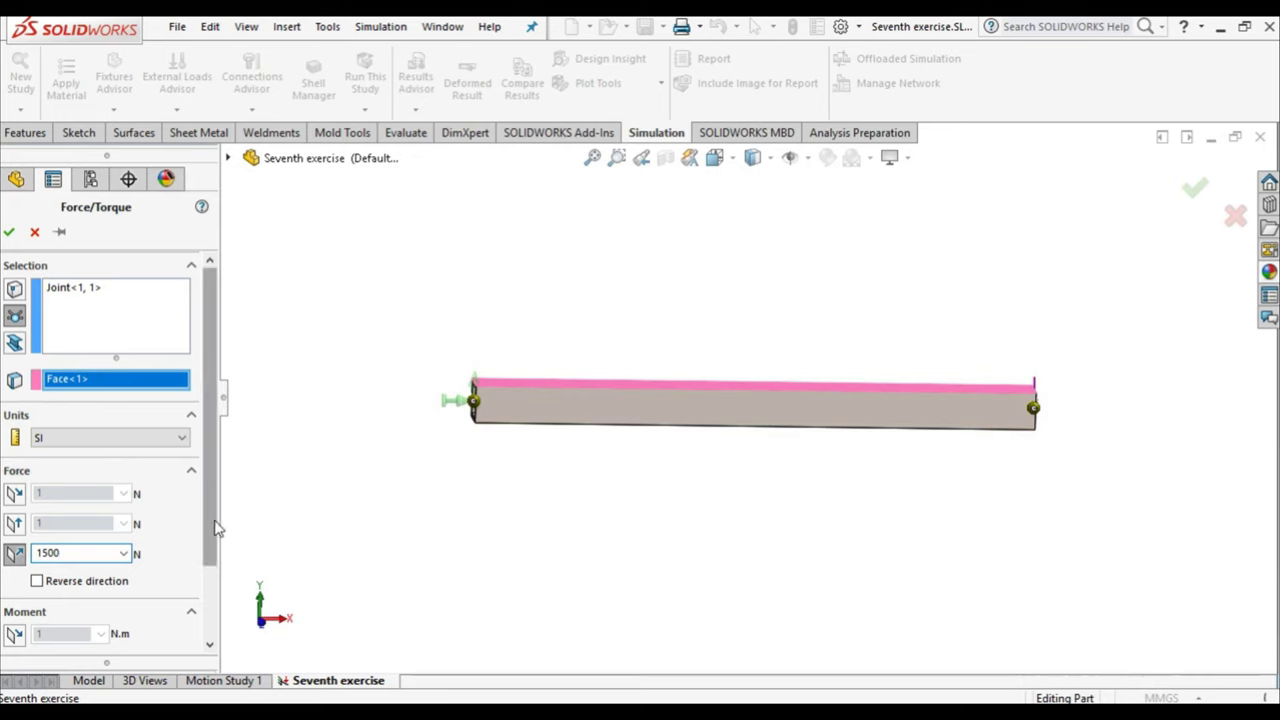
pyautogui.moveTo(211, 510); pyautogui.dragTo(213, 602)
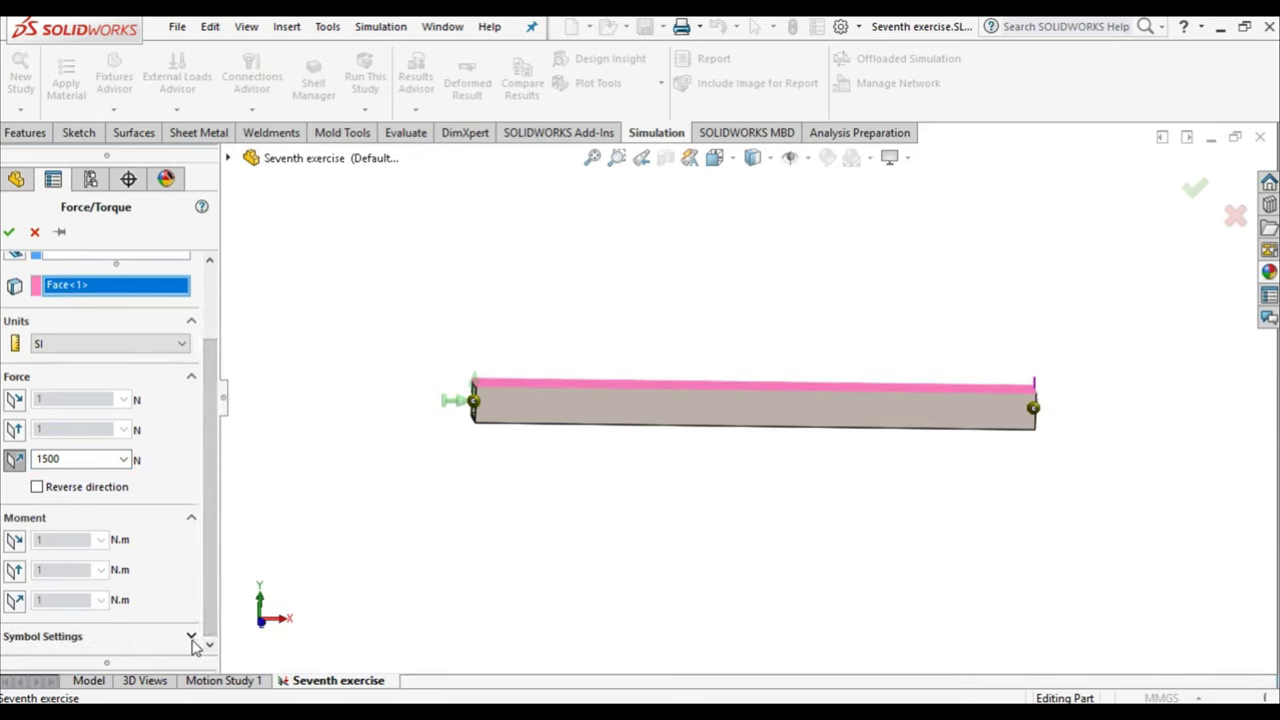
pyautogui.click(191, 636)
pyautogui.click(183, 606)
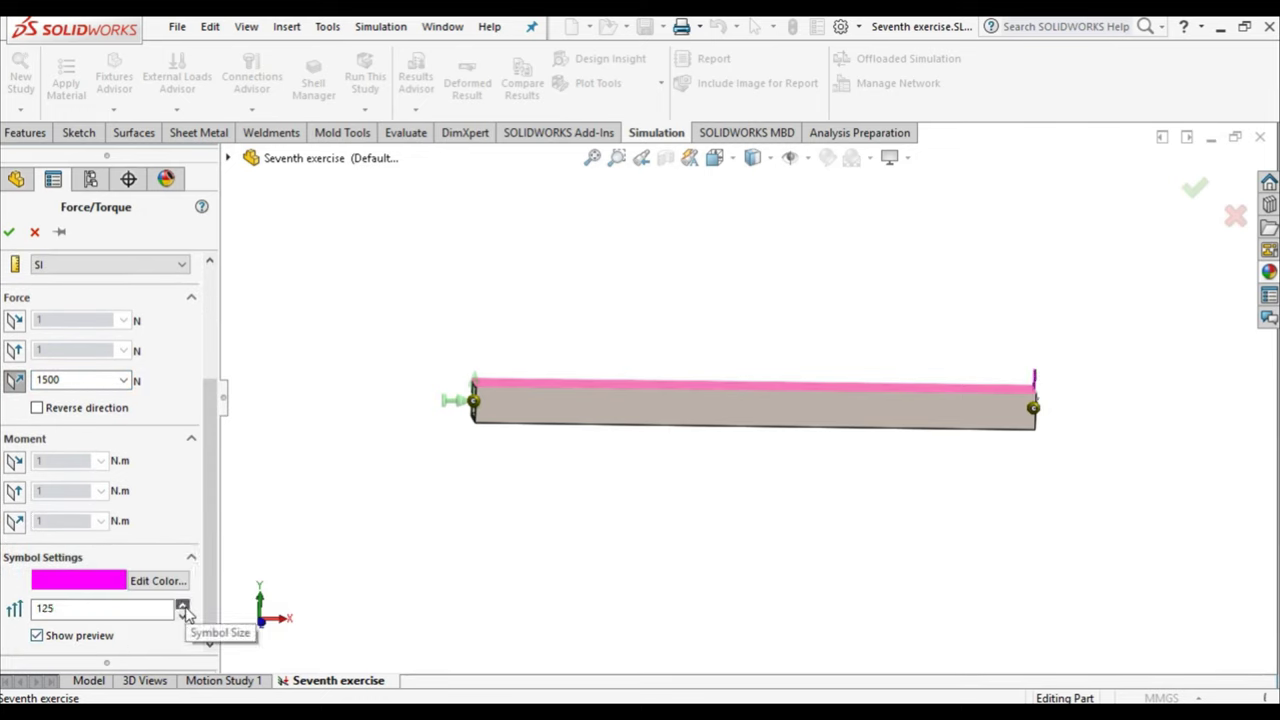
pyautogui.click(184, 607)
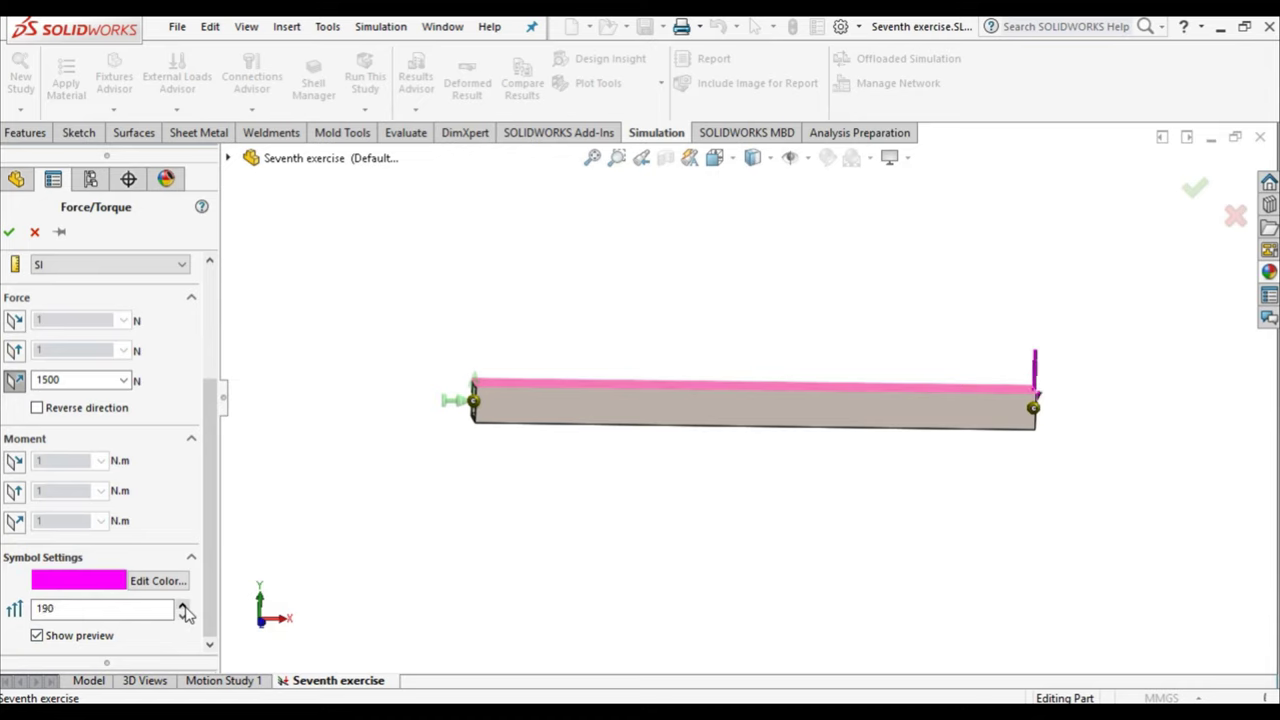
pyautogui.click(9, 231)
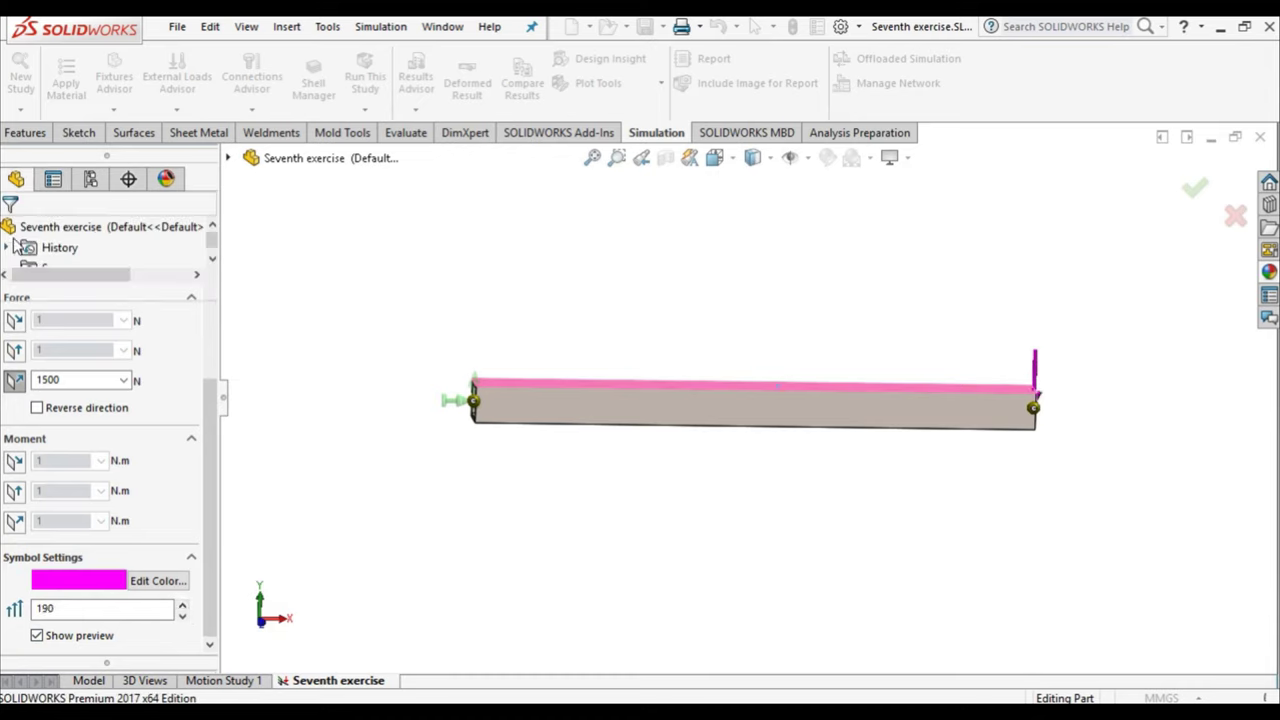
pyautogui.click(714, 157)
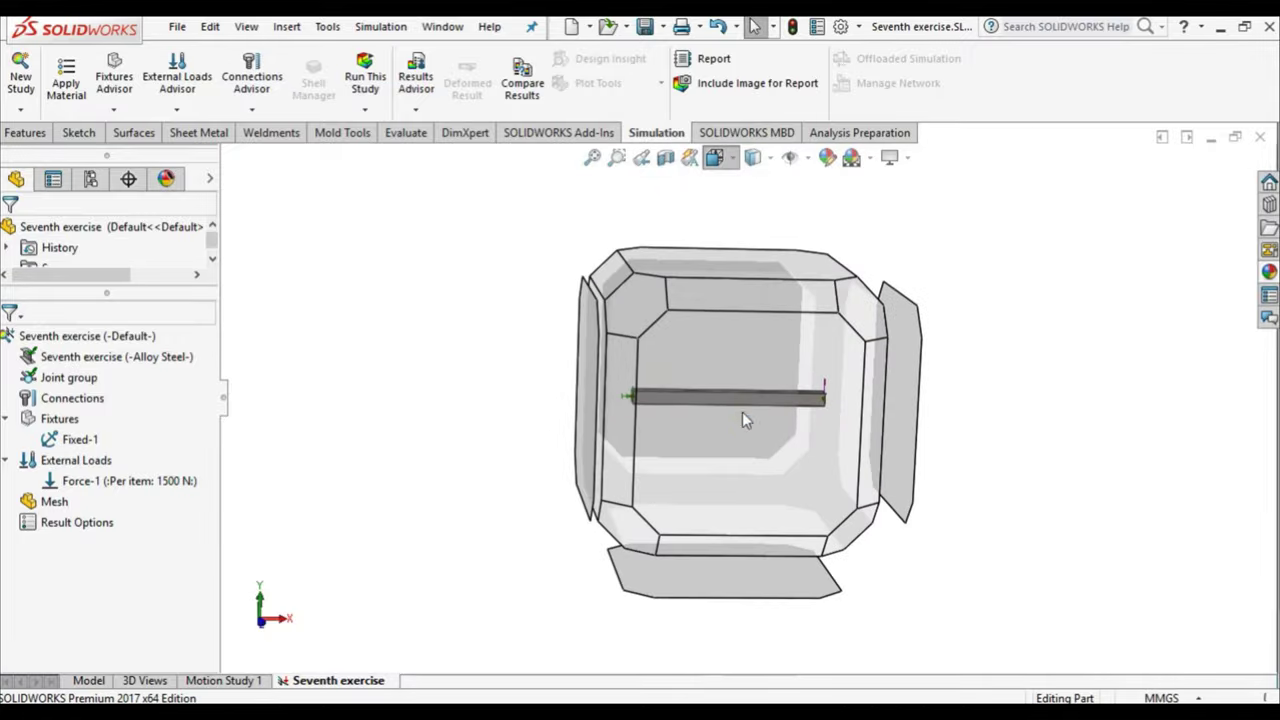
# Mesh the beam and run the study, giving Stress1 peaking at 2.287e+007 N/m^2.
pyautogui.click(742, 412)
pyautogui.rightClick(54, 501)
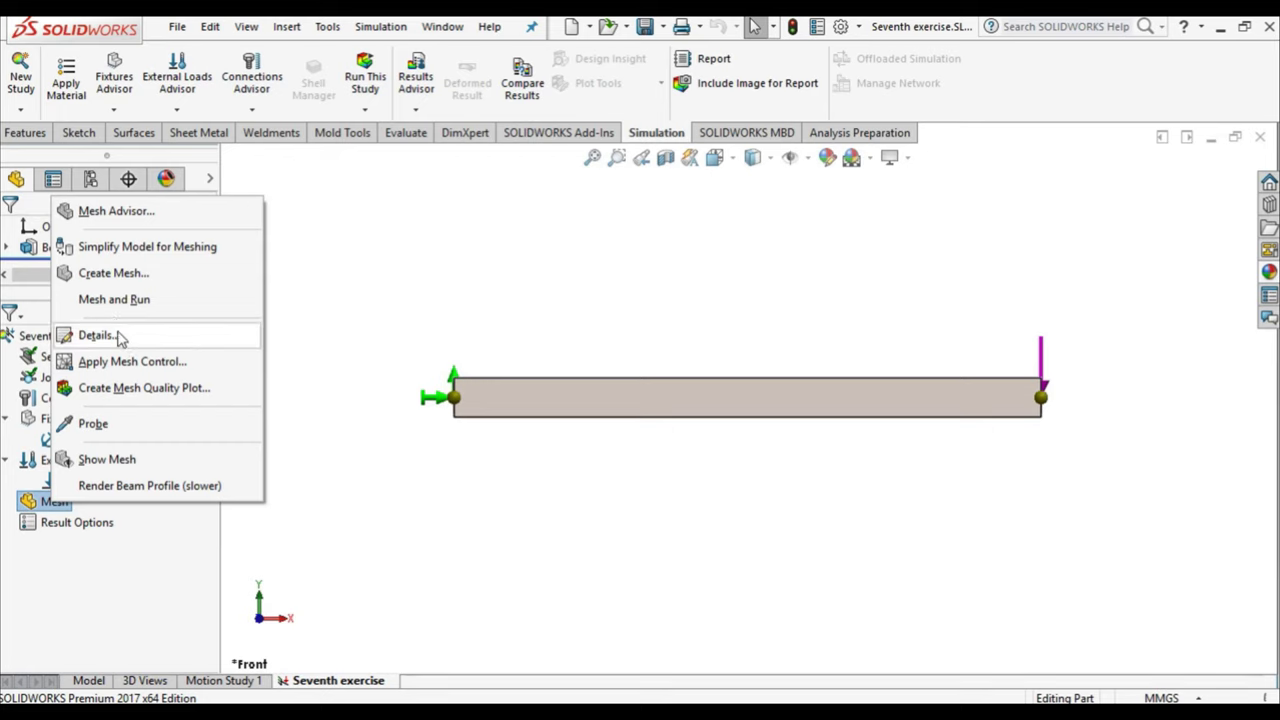
pyautogui.click(130, 299)
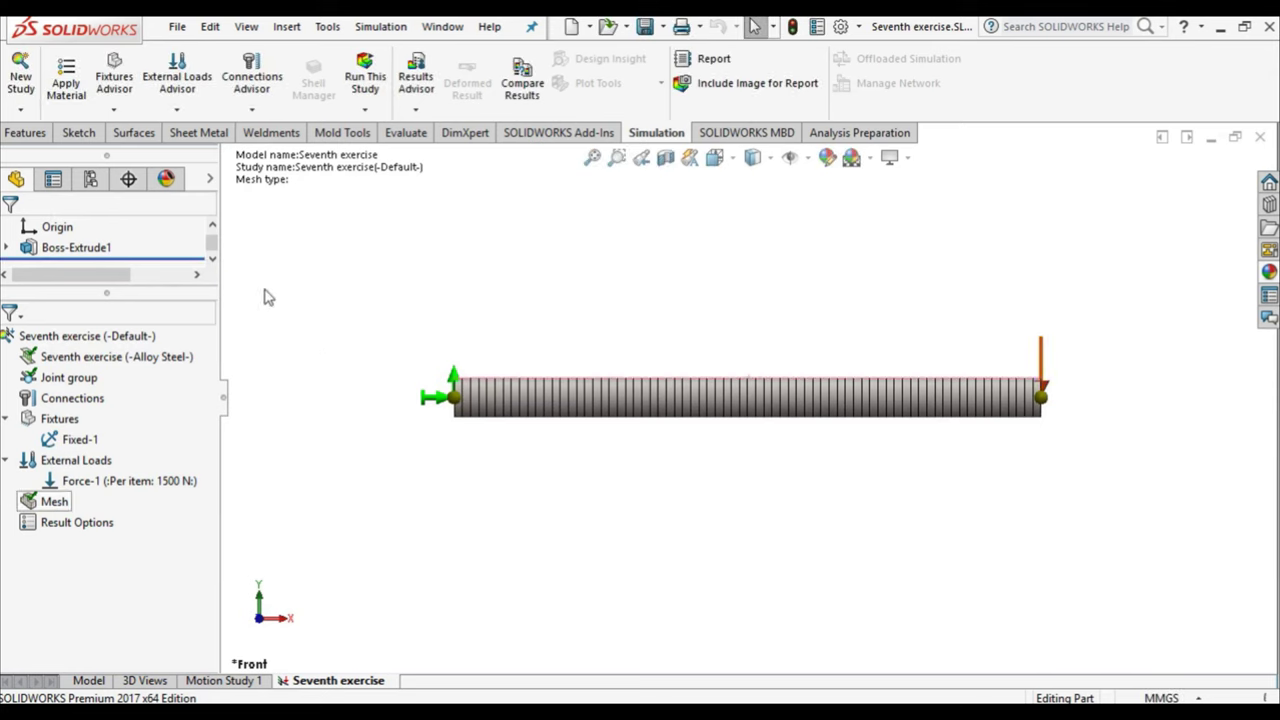
pyautogui.click(365, 110)
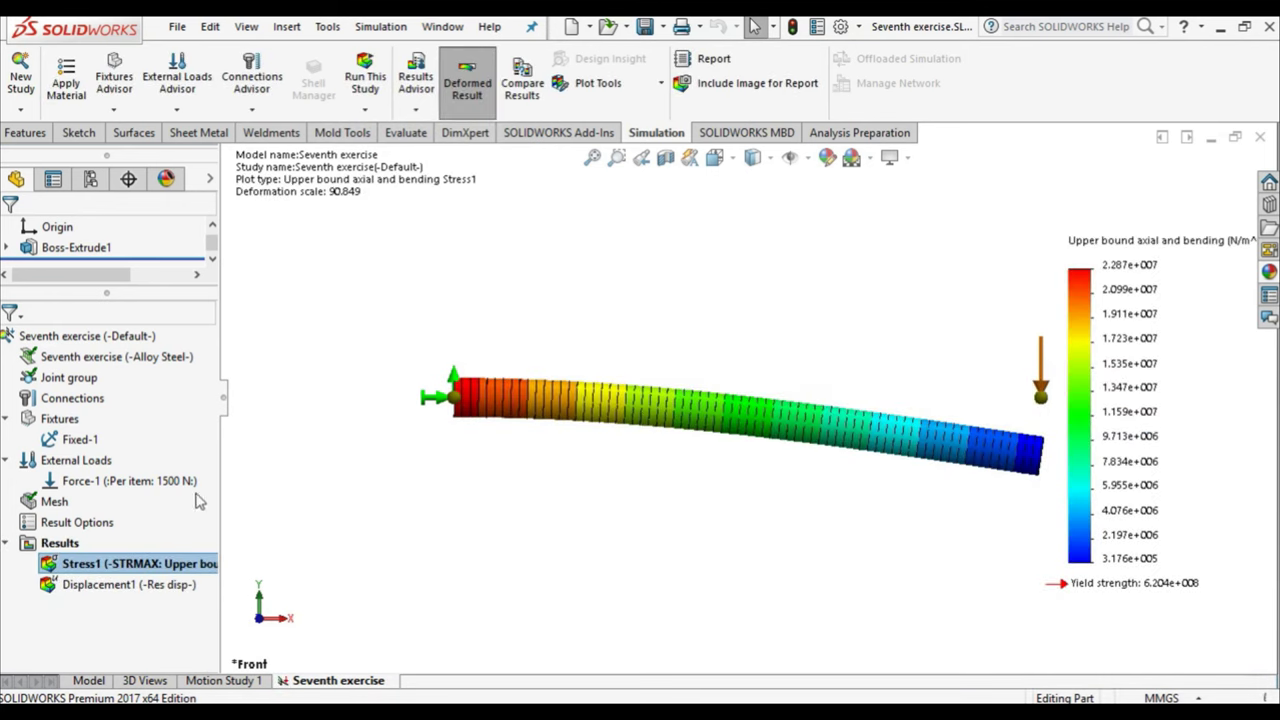
pyautogui.rightClick(48, 545)
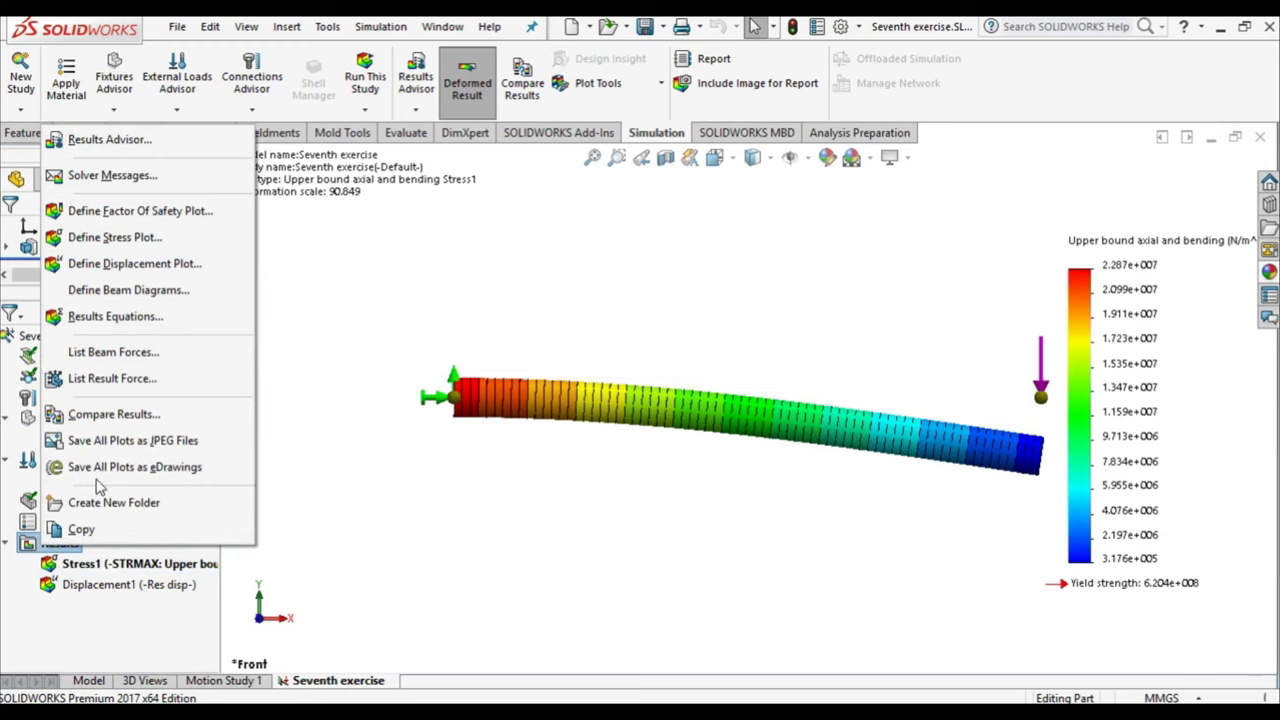
pyautogui.click(134, 380)
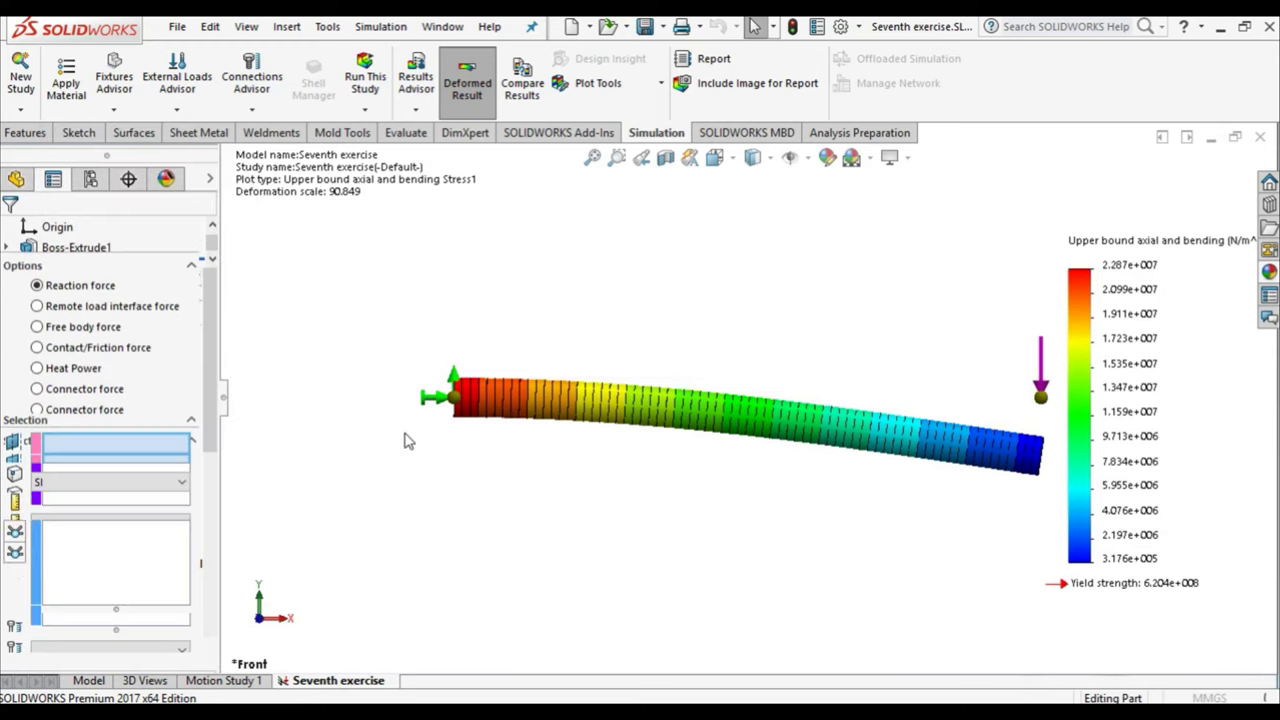
pyautogui.click(455, 397)
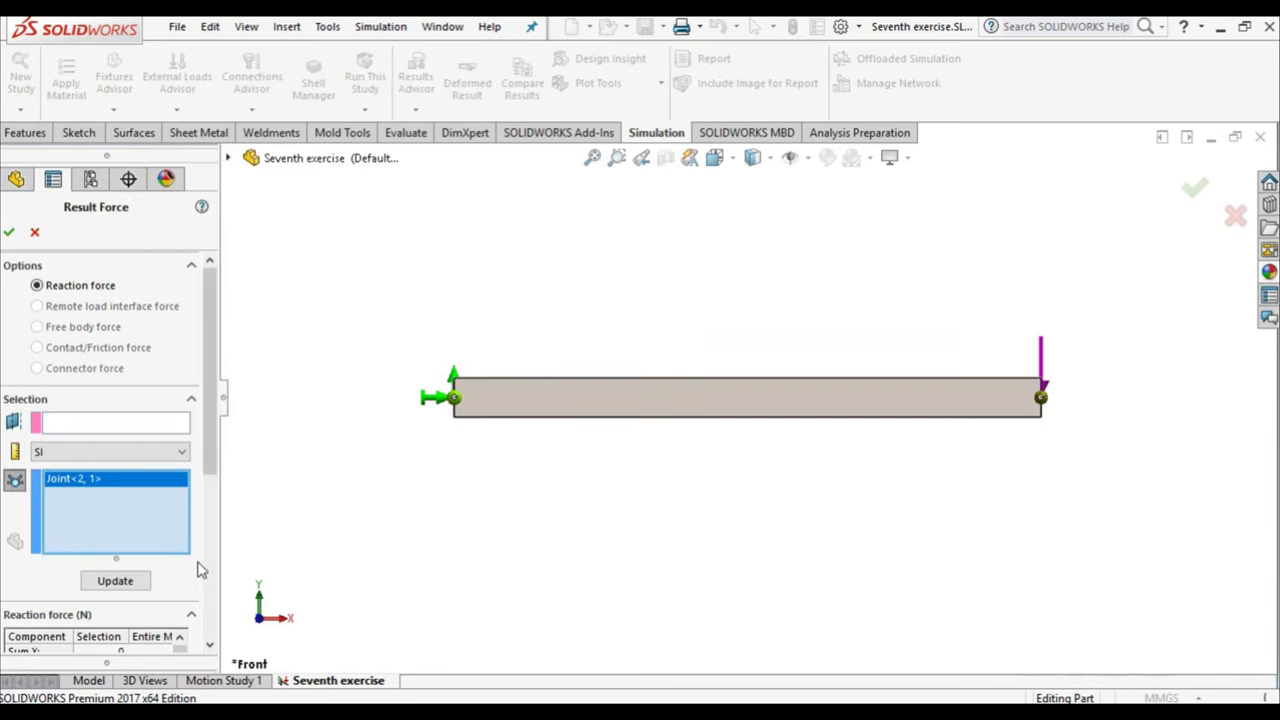
pyautogui.click(118, 581)
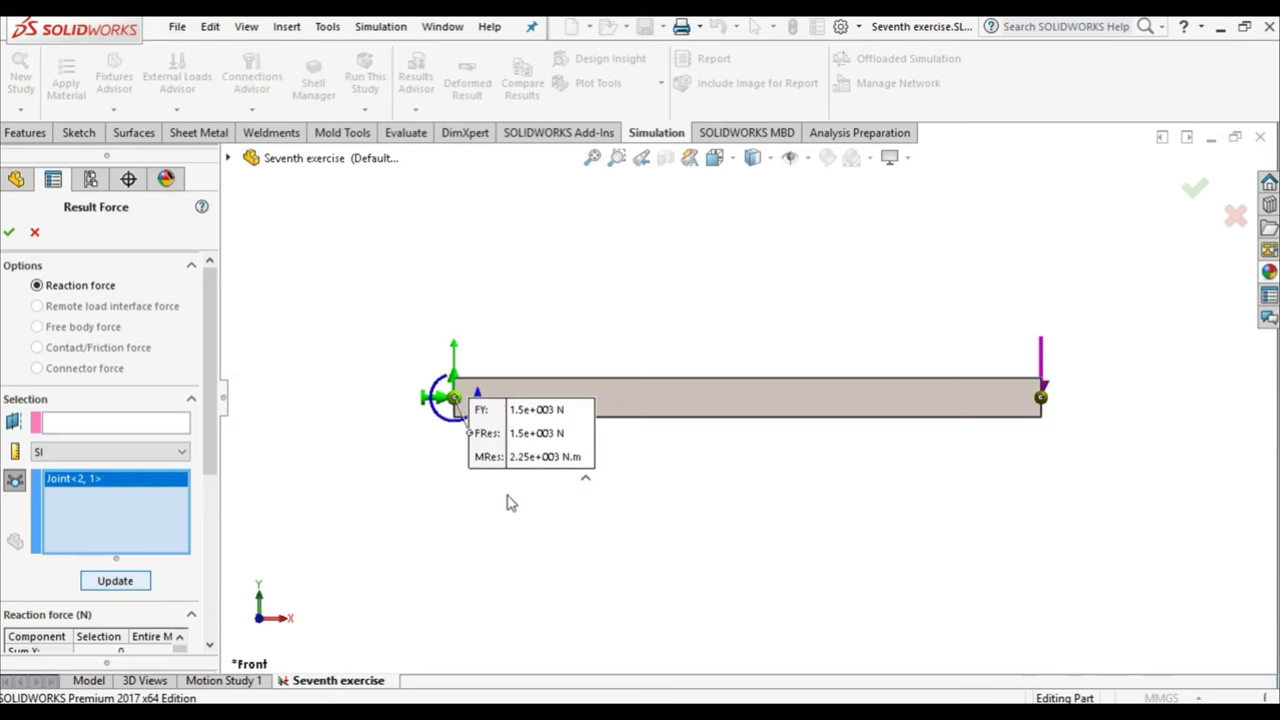
pyautogui.moveTo(508, 462); pyautogui.dragTo(441, 516)
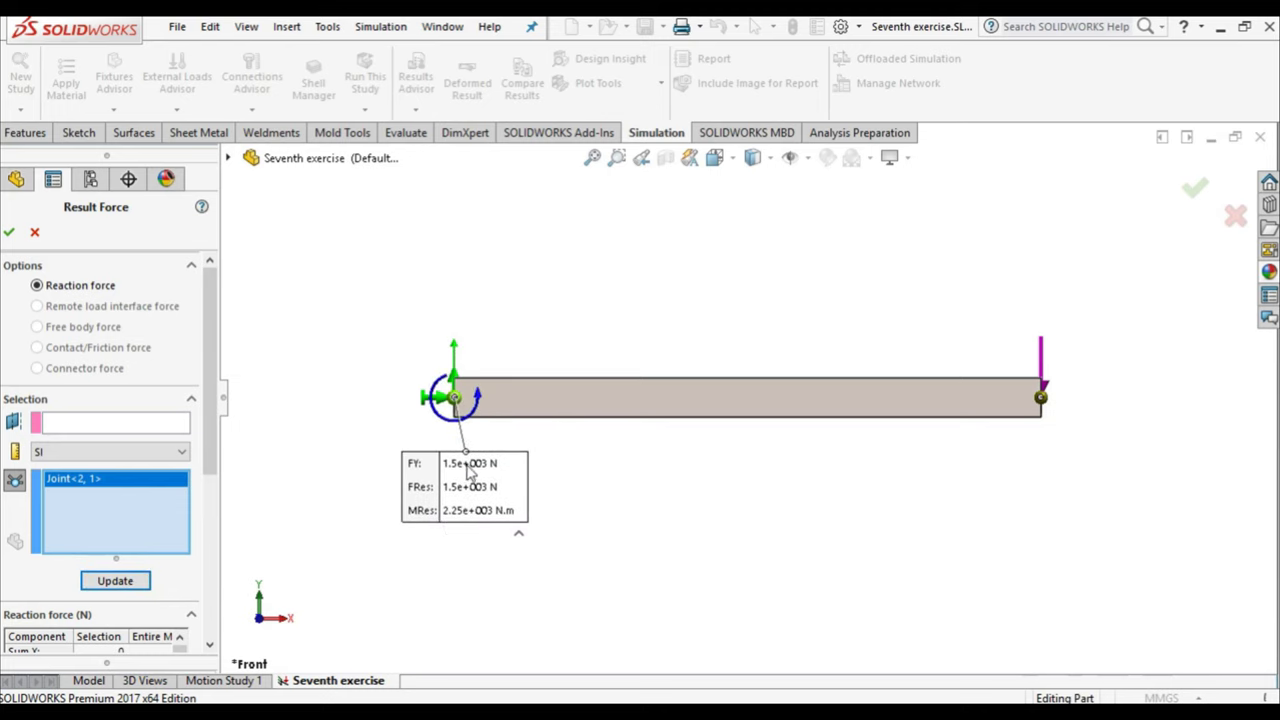
pyautogui.click(9, 233)
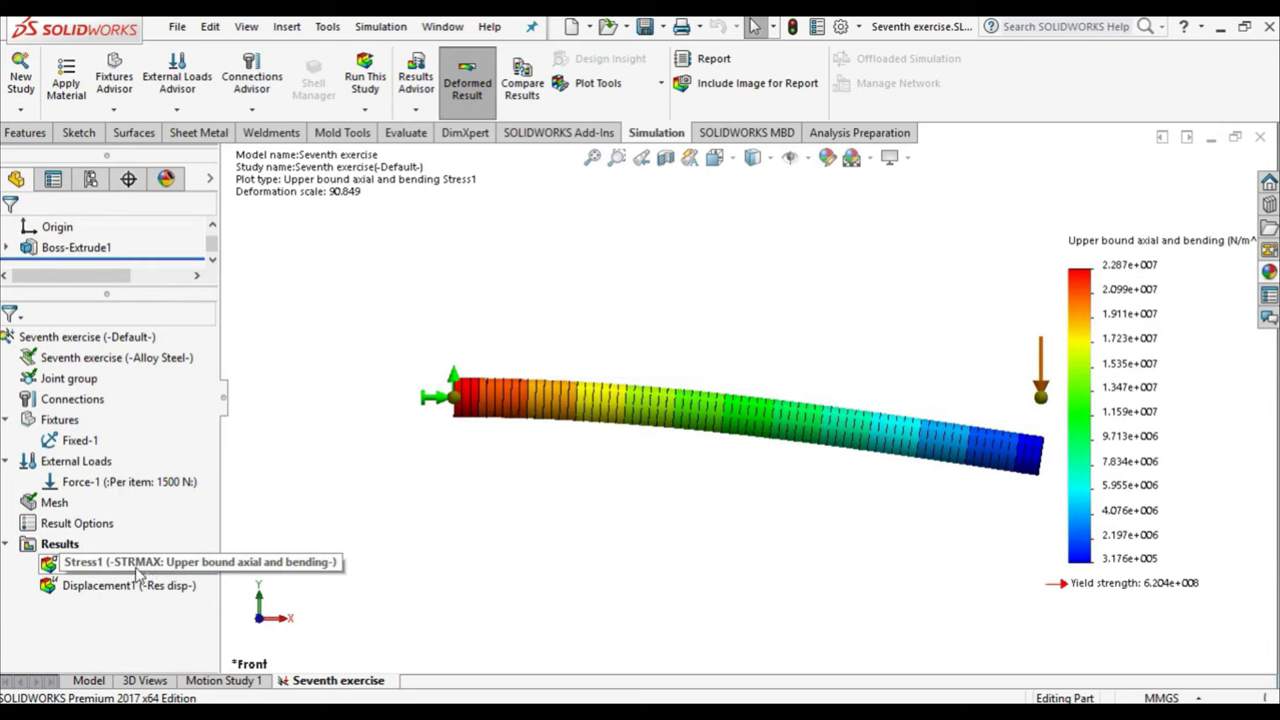
# Edit Stress1 to show axial and bending stress in N/mm^2 (MPa) with floating legend format.
pyautogui.rightClick(62, 566)
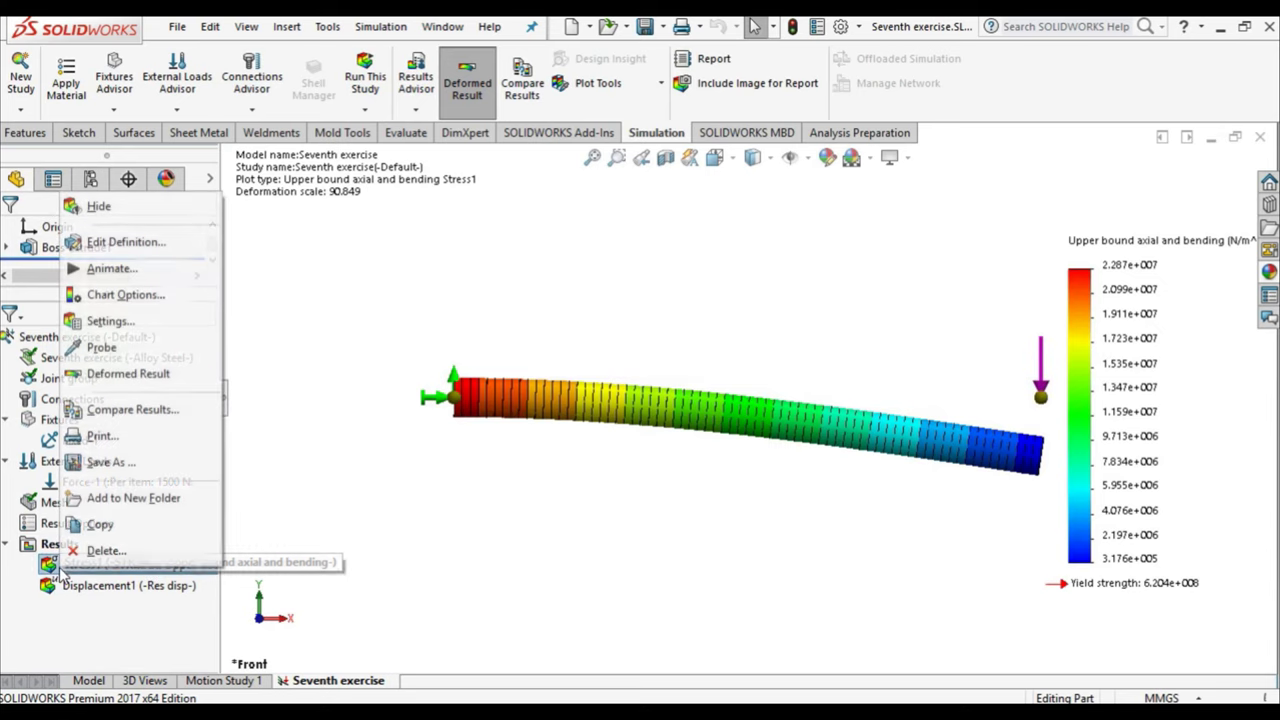
pyautogui.click(115, 242)
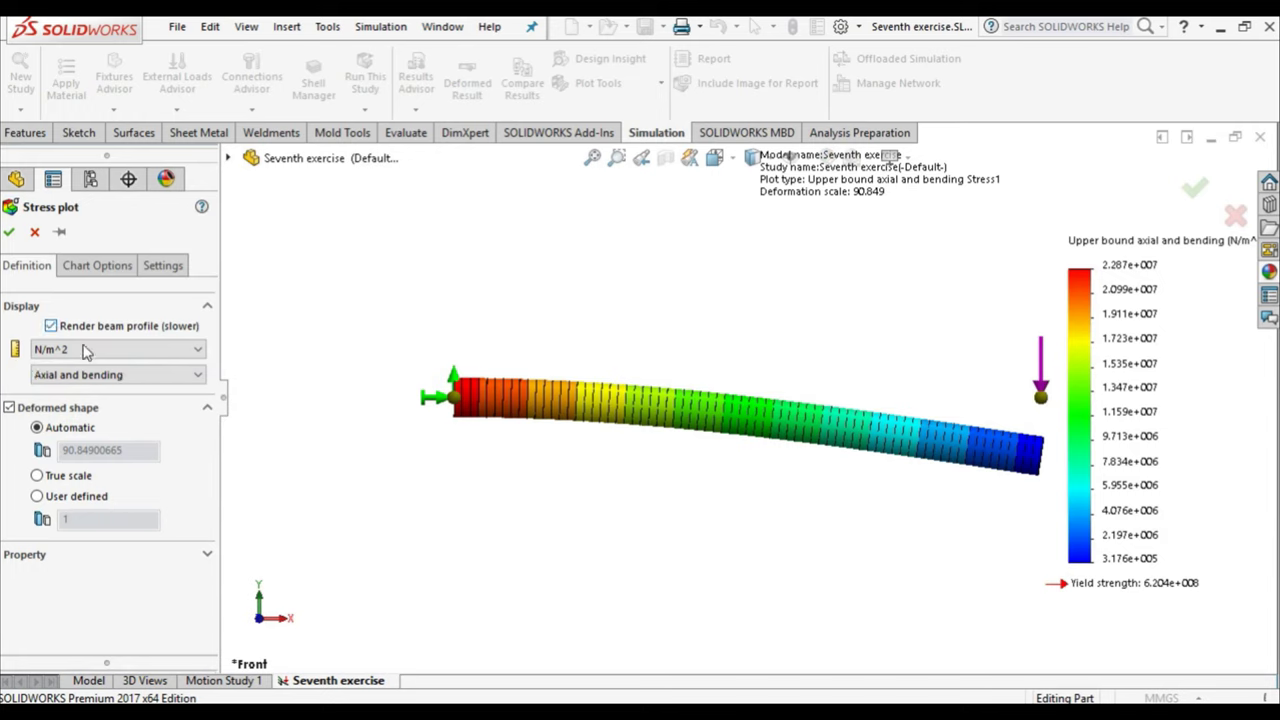
pyautogui.click(104, 349)
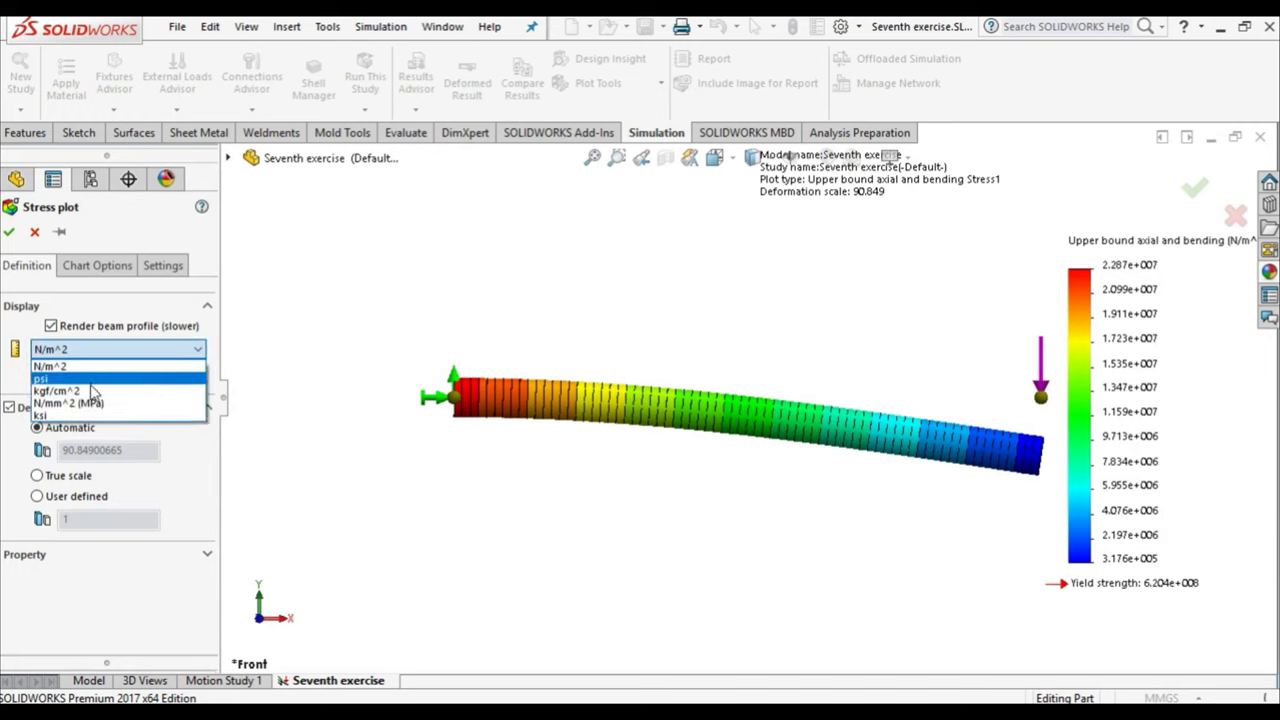
pyautogui.click(90, 402)
pyautogui.click(148, 379)
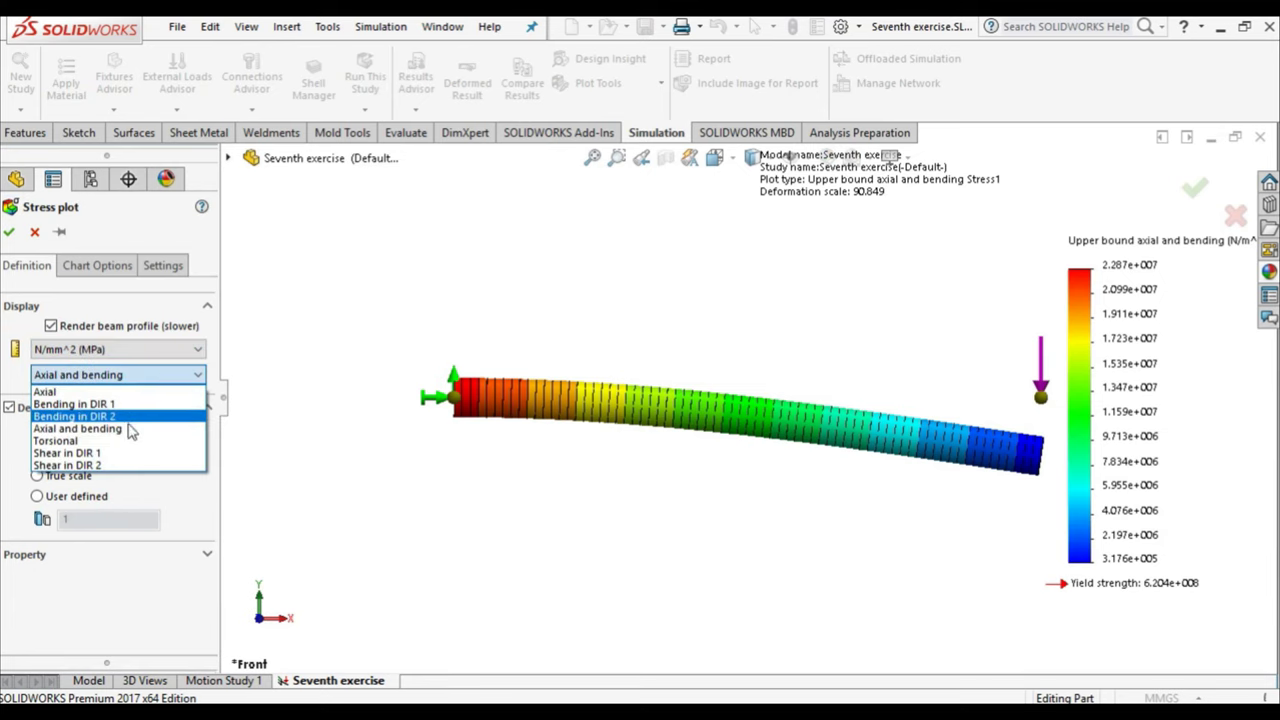
pyautogui.click(131, 429)
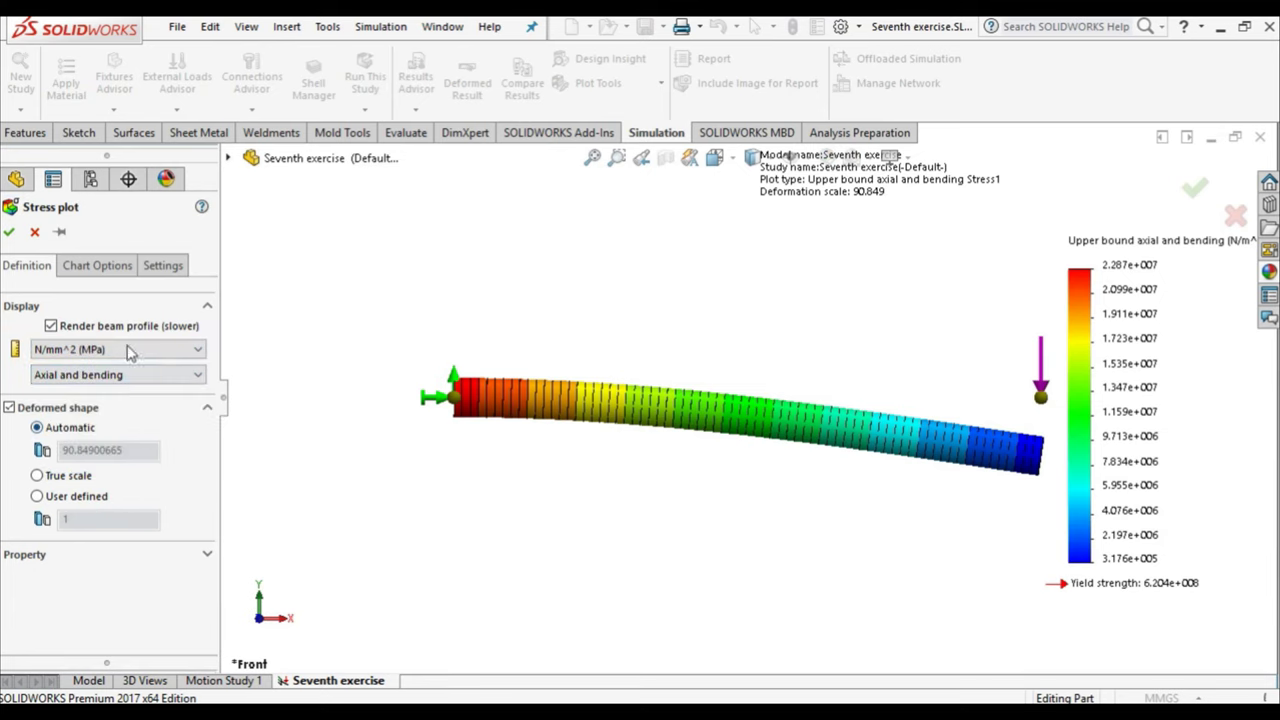
pyautogui.click(113, 272)
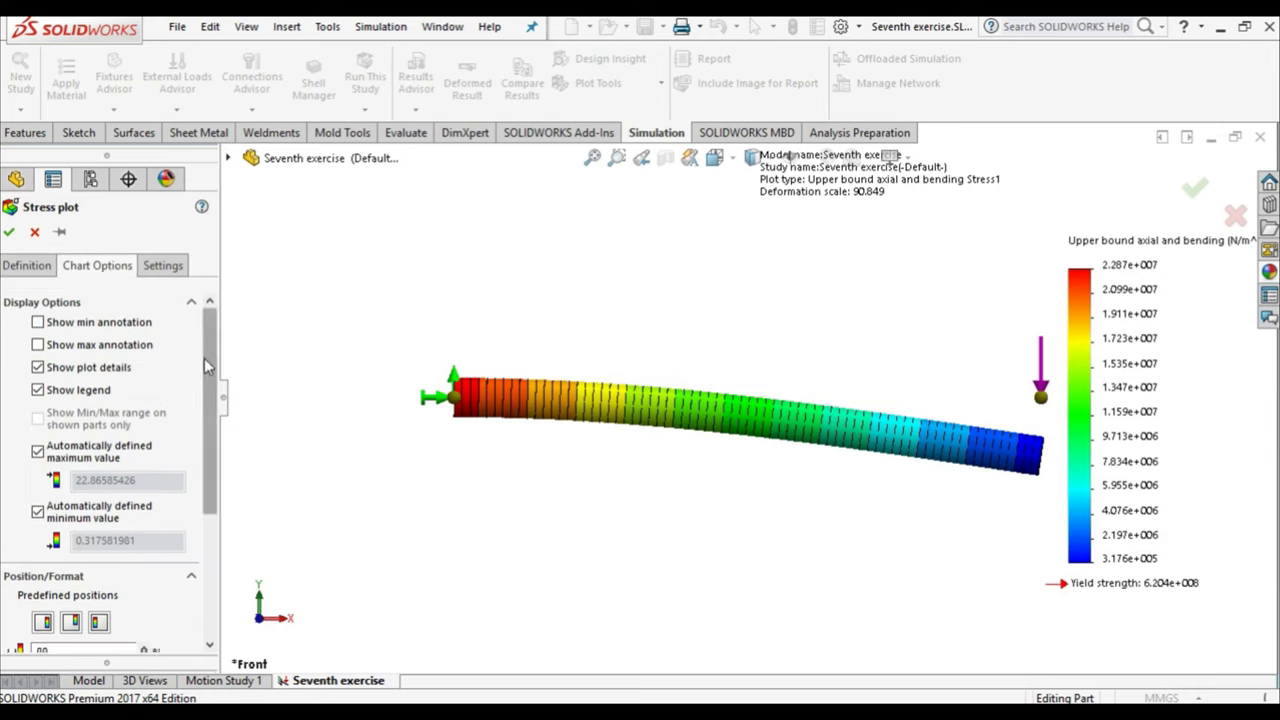
pyautogui.moveTo(210, 360); pyautogui.dragTo(212, 480)
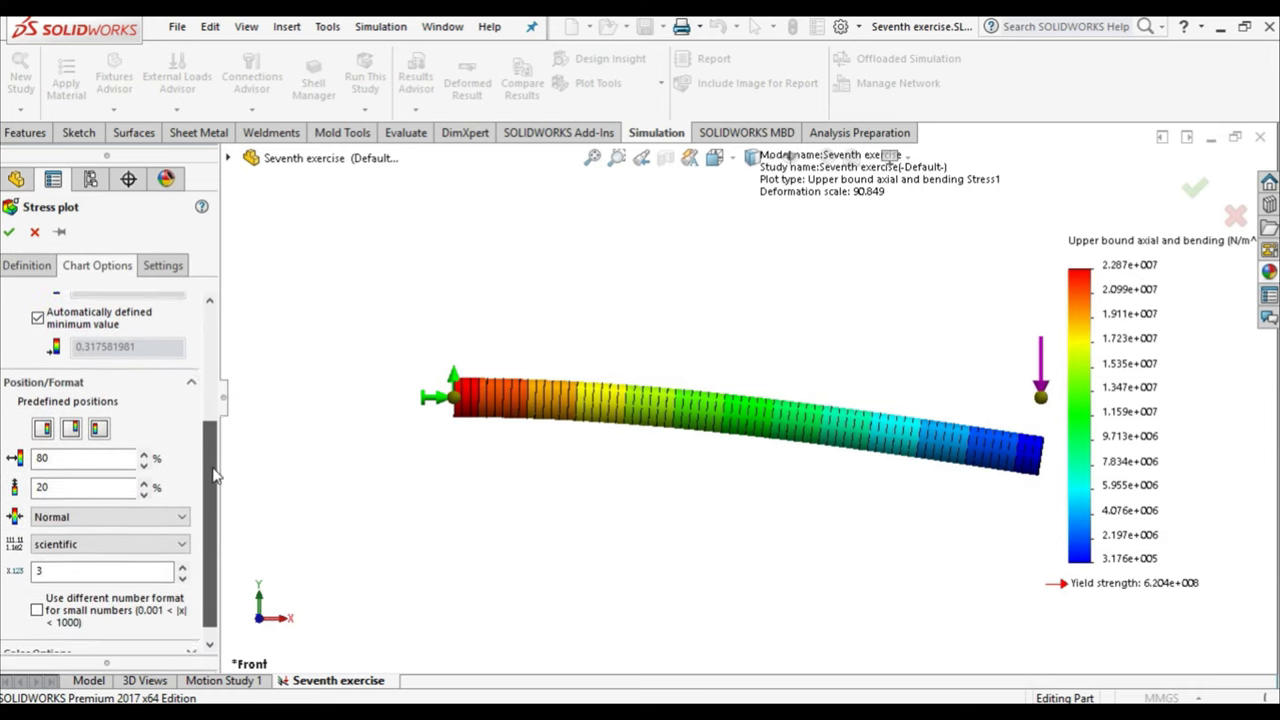
pyautogui.click(37, 605)
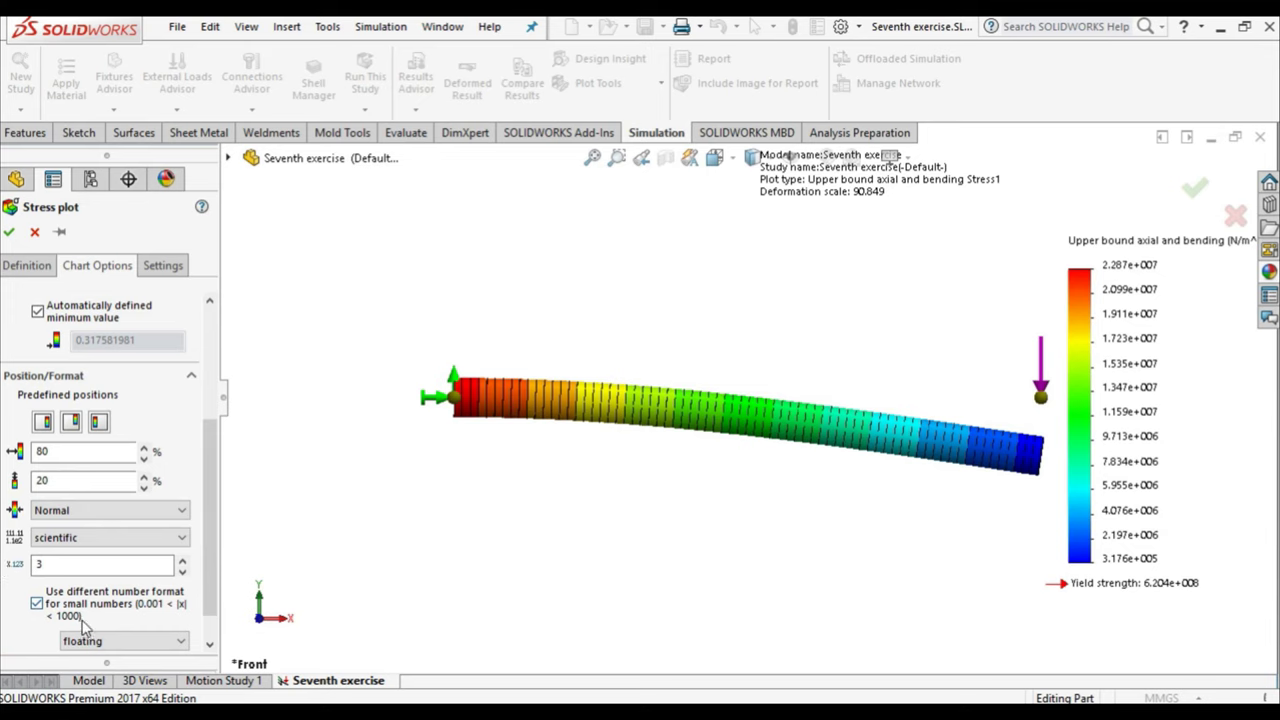
pyautogui.click(12, 240)
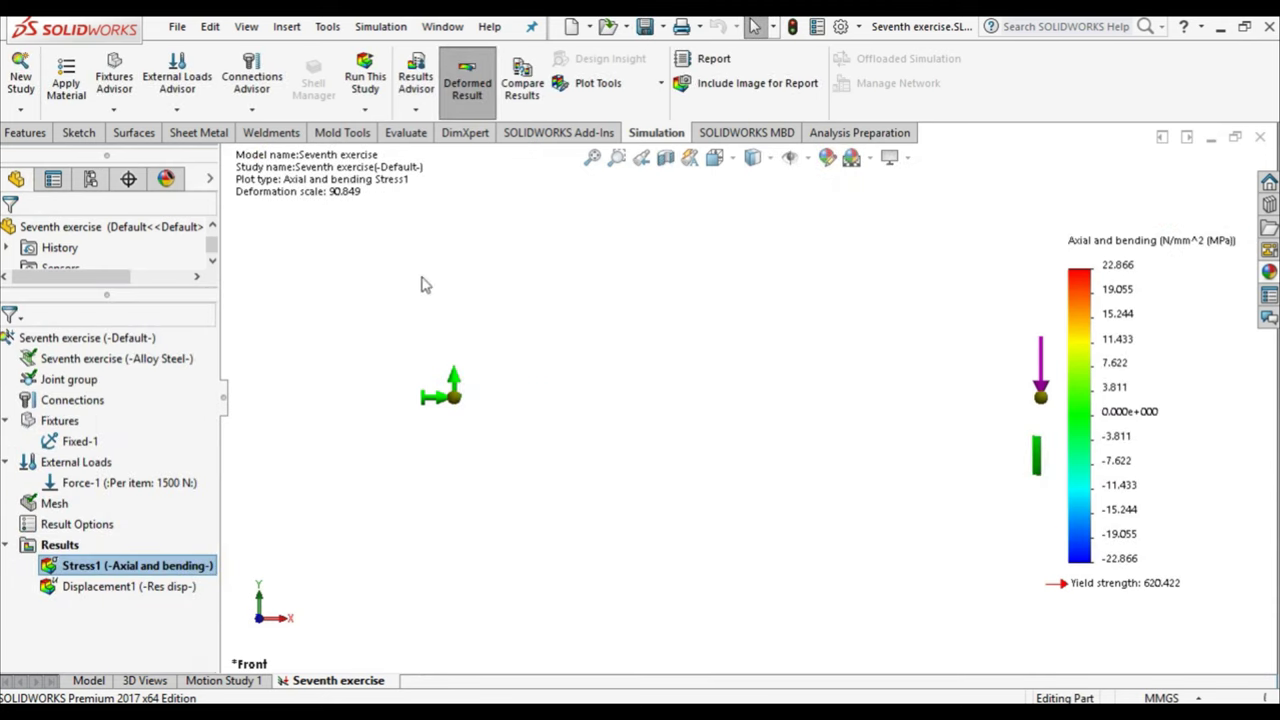
# Angle the view and display the Displacement1 plot, peaking at 1.651 mm.
pyautogui.click(714, 157)
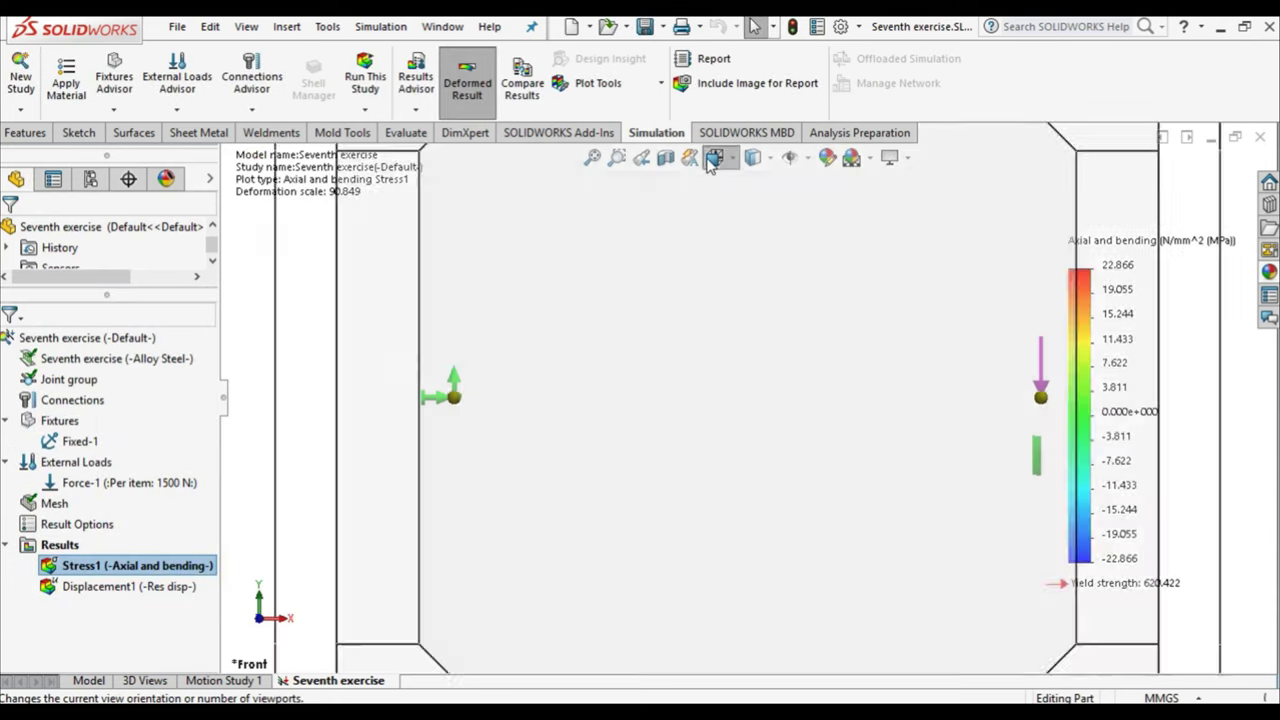
pyautogui.click(873, 419)
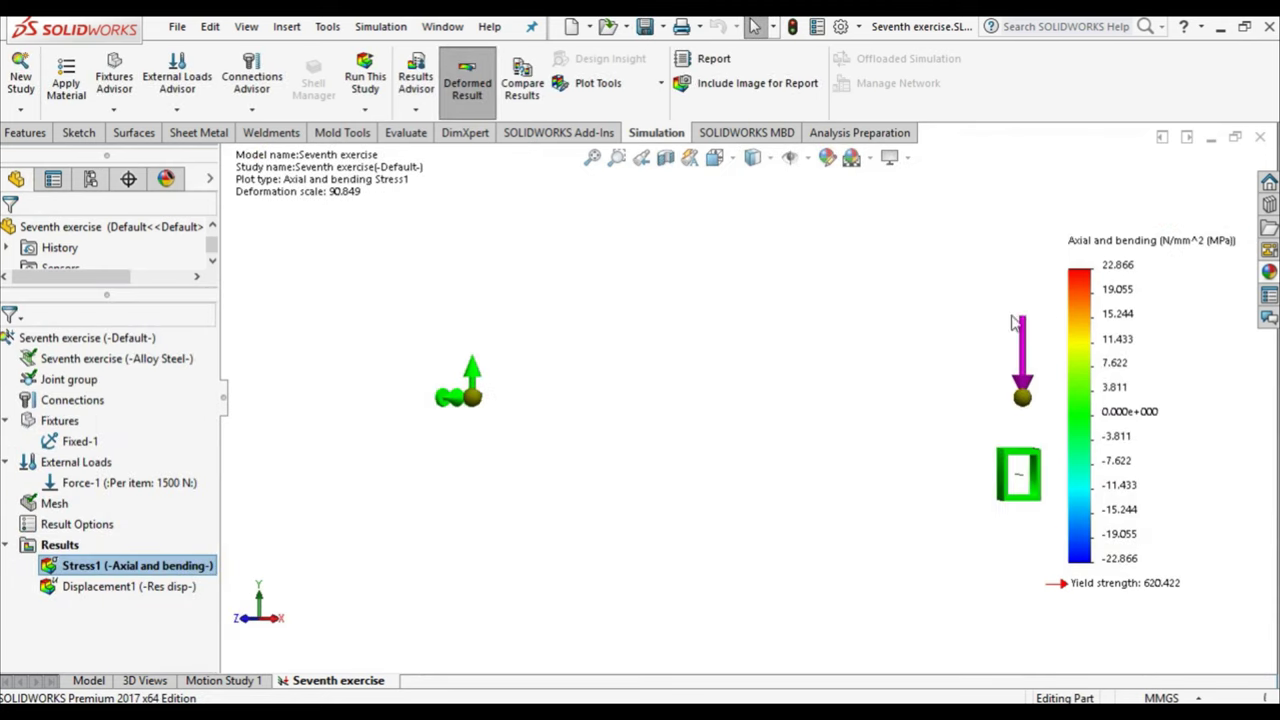
pyautogui.doubleClick(127, 587)
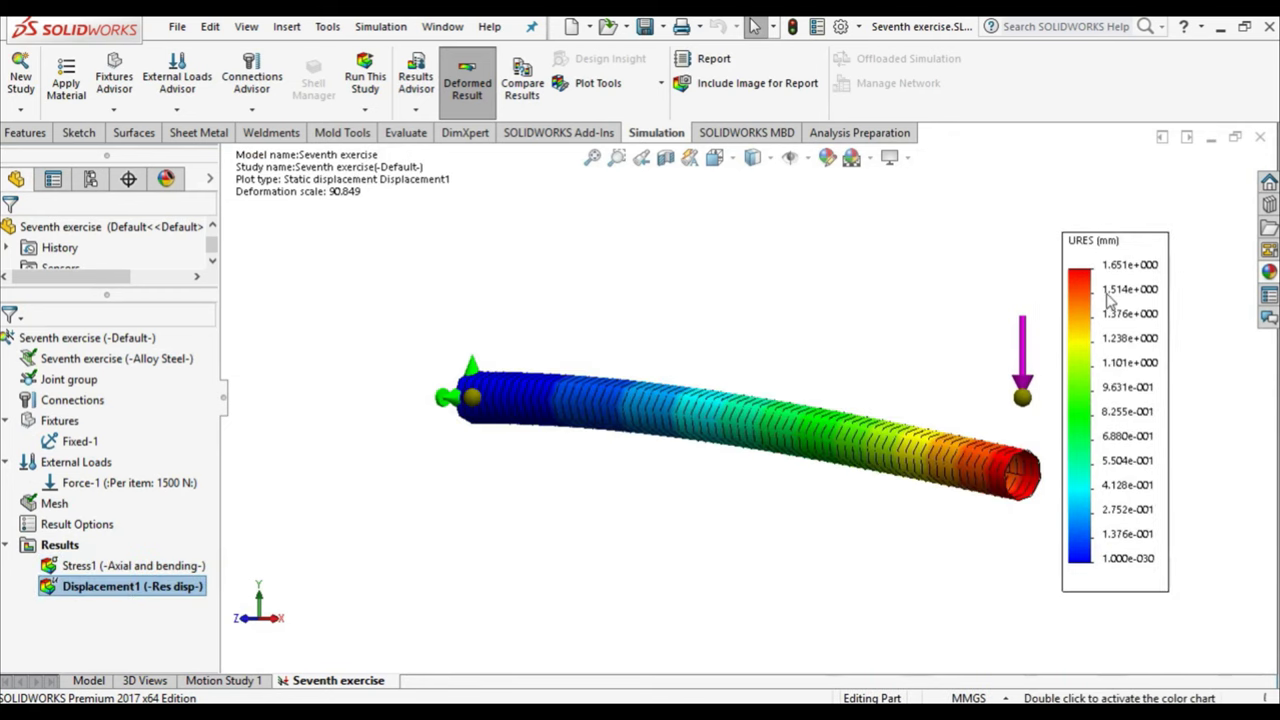